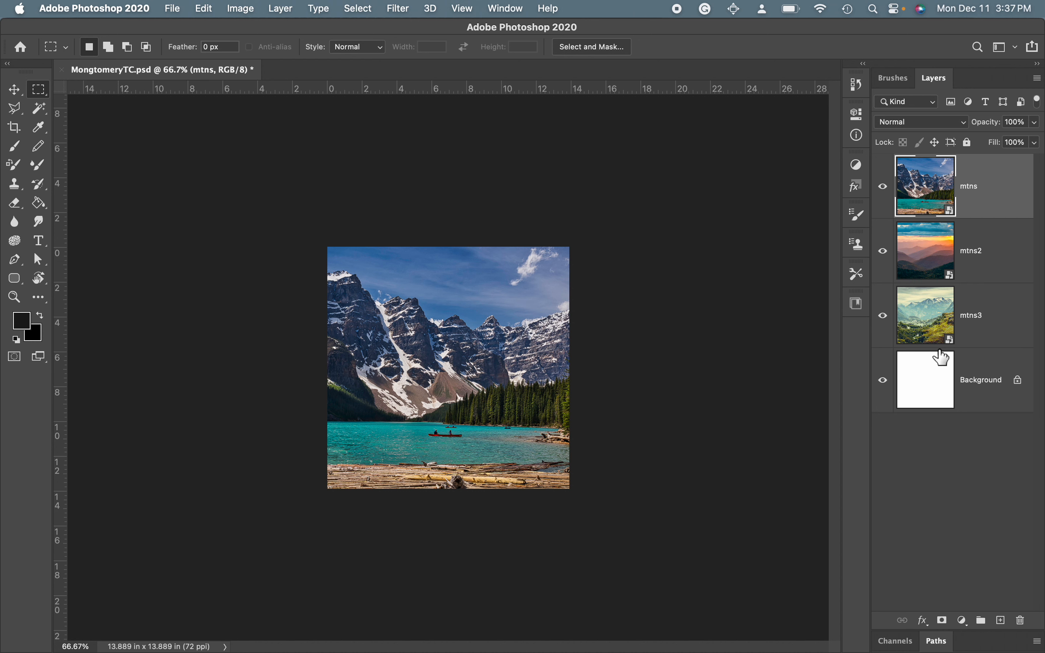
# - Hide the mtns layer and make mtns2 the active layer
pyautogui.click(883, 188)
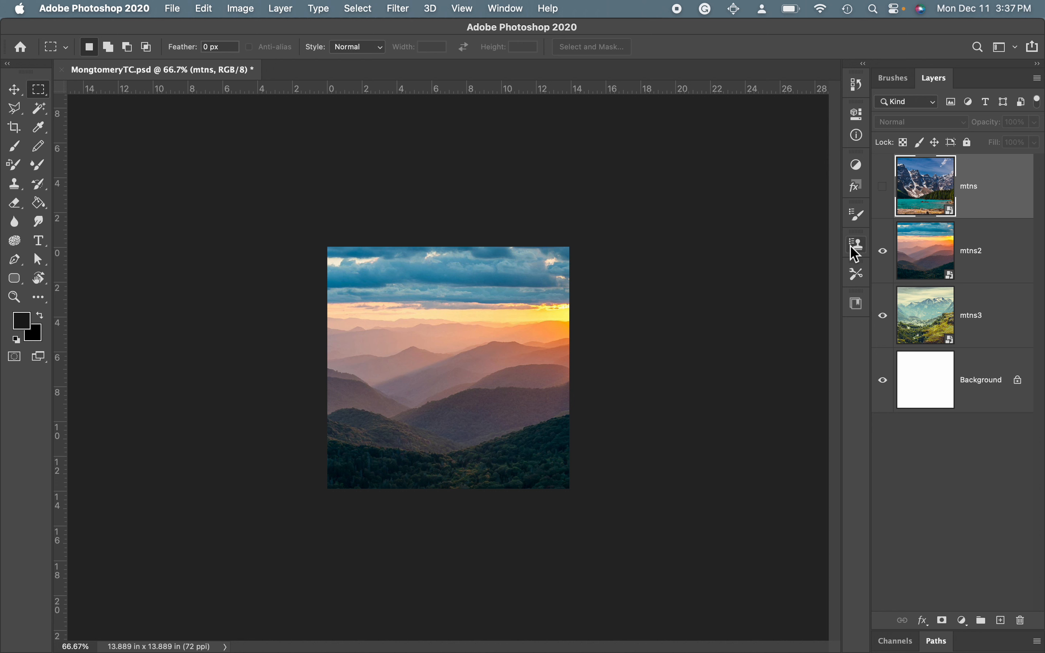
pyautogui.click(993, 264)
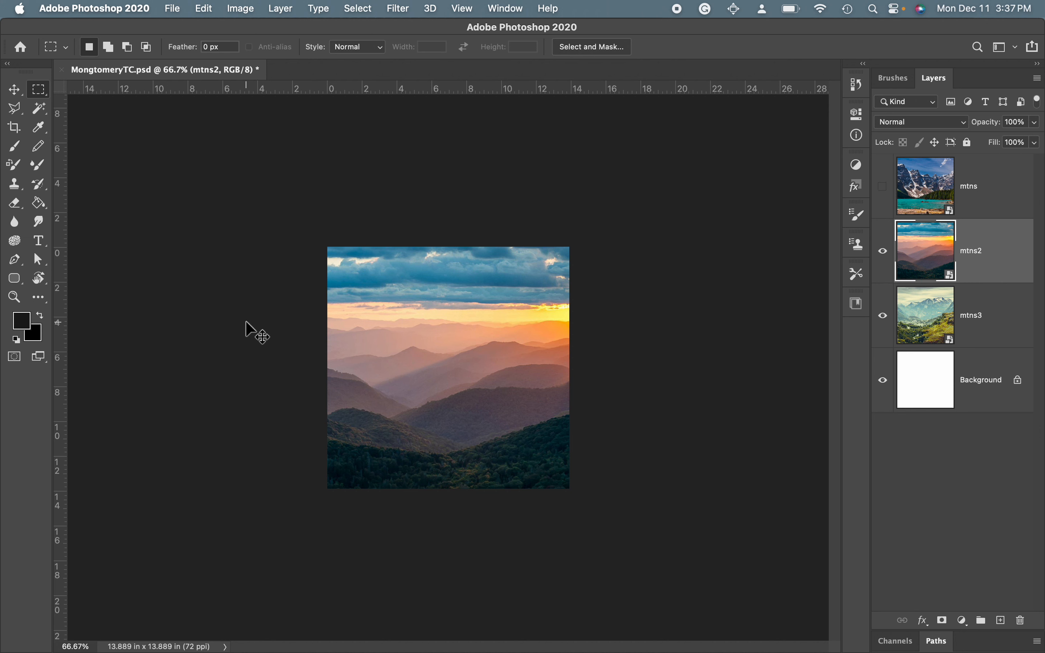
pyautogui.press('super+equal')
pyautogui.press('super+equal')
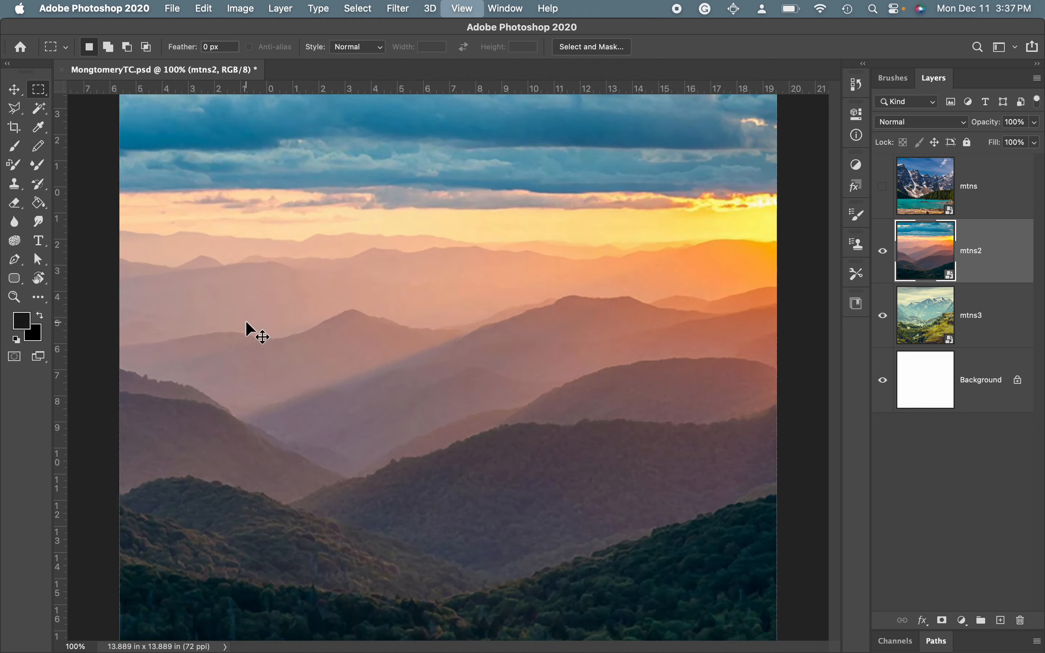
pyautogui.press('super+minus')
pyautogui.press('super+minus')
pyautogui.press('super+minus')
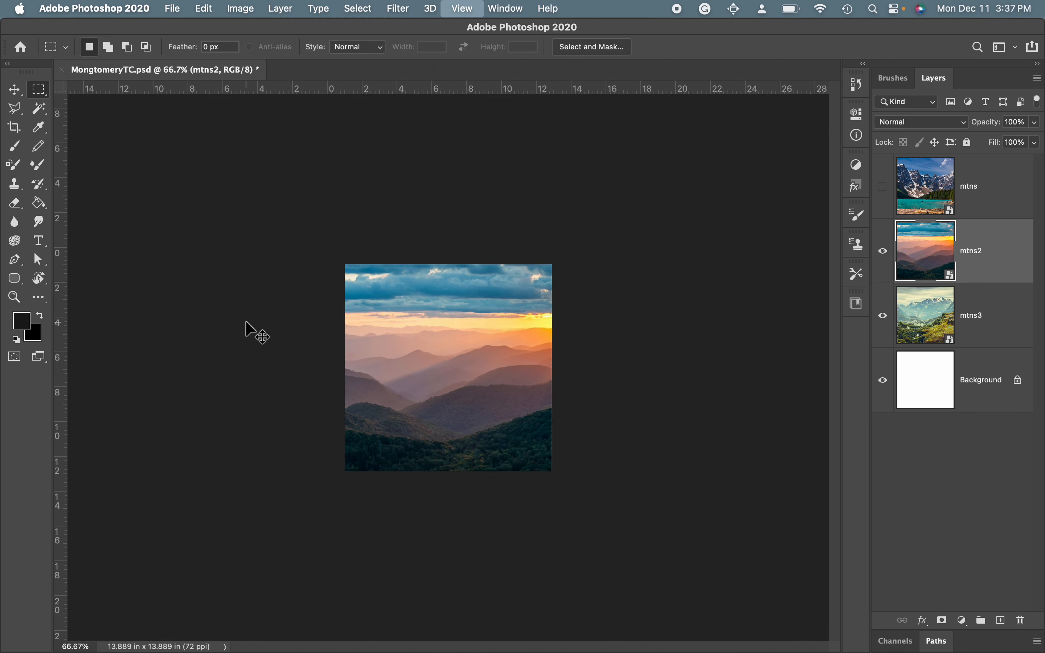
pyautogui.press('super+minus')
pyautogui.press('super+equal')
pyautogui.press('super+equal')
pyautogui.press('super+equal')
pyautogui.press('super+equal')
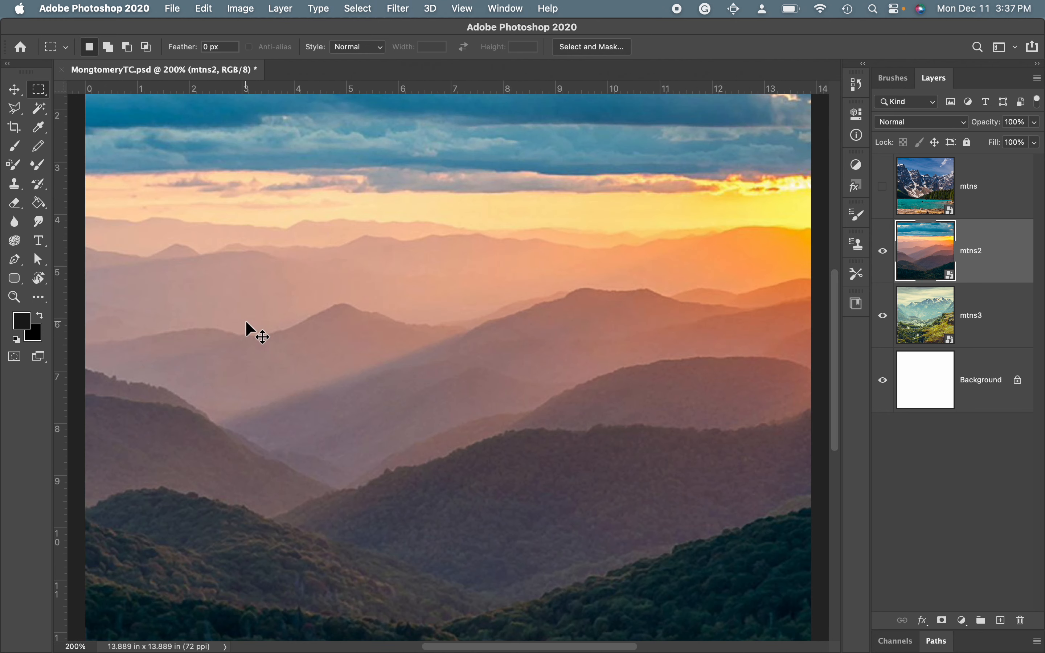
pyautogui.press('super+minus')
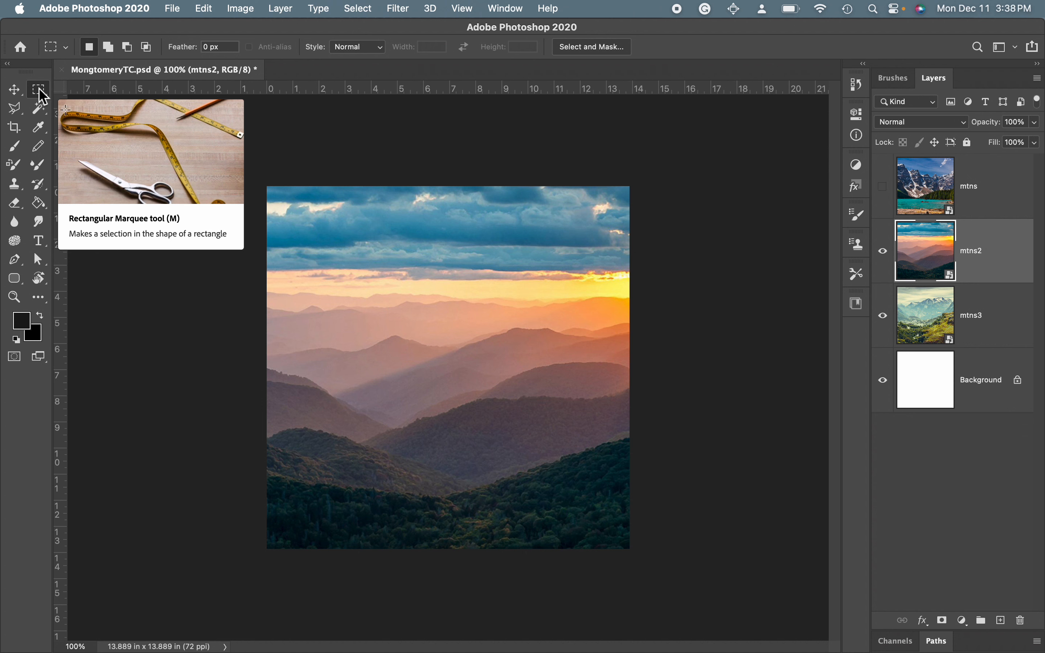
pyautogui.press('v')
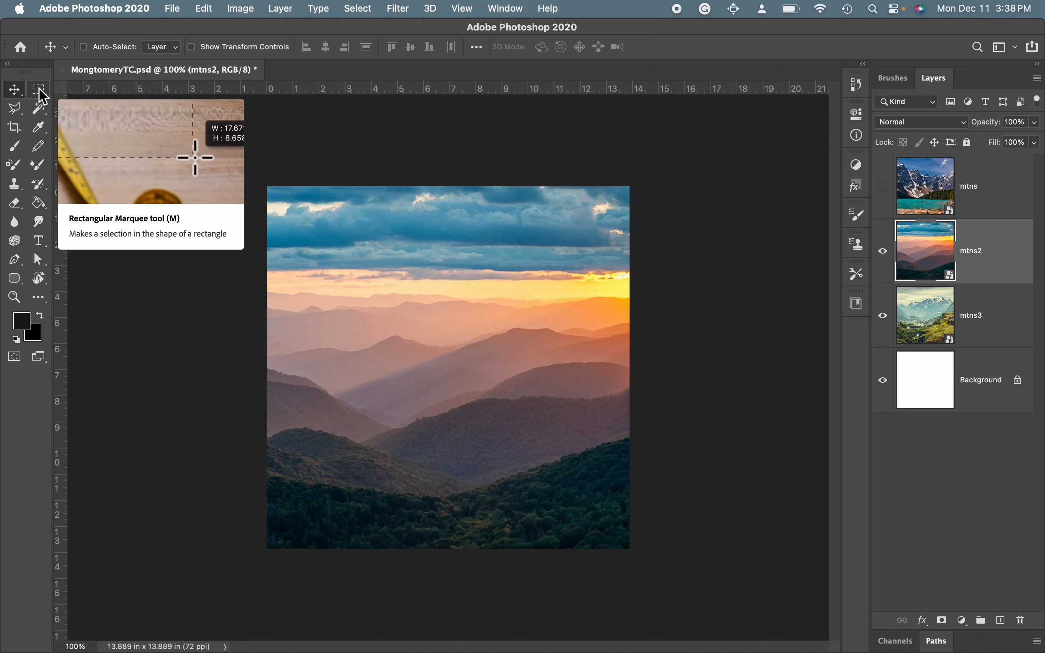
pyautogui.press('b')
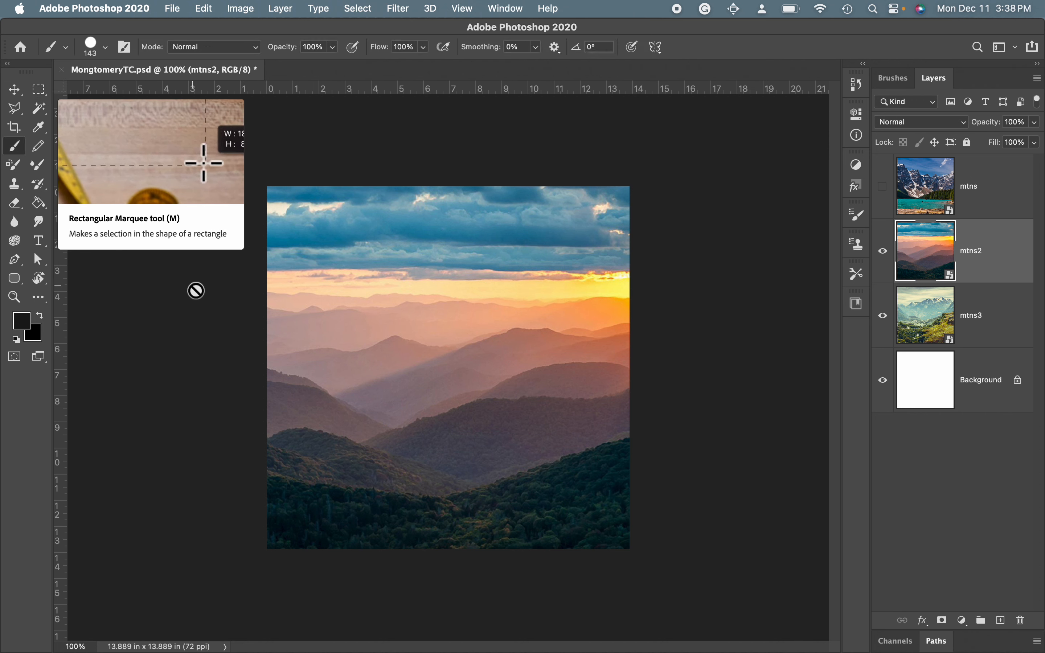
# - Draw a square Rectangular Marquee selection about 9.5 in wide over the sunset image and centre it on the canvas
pyautogui.press('m')
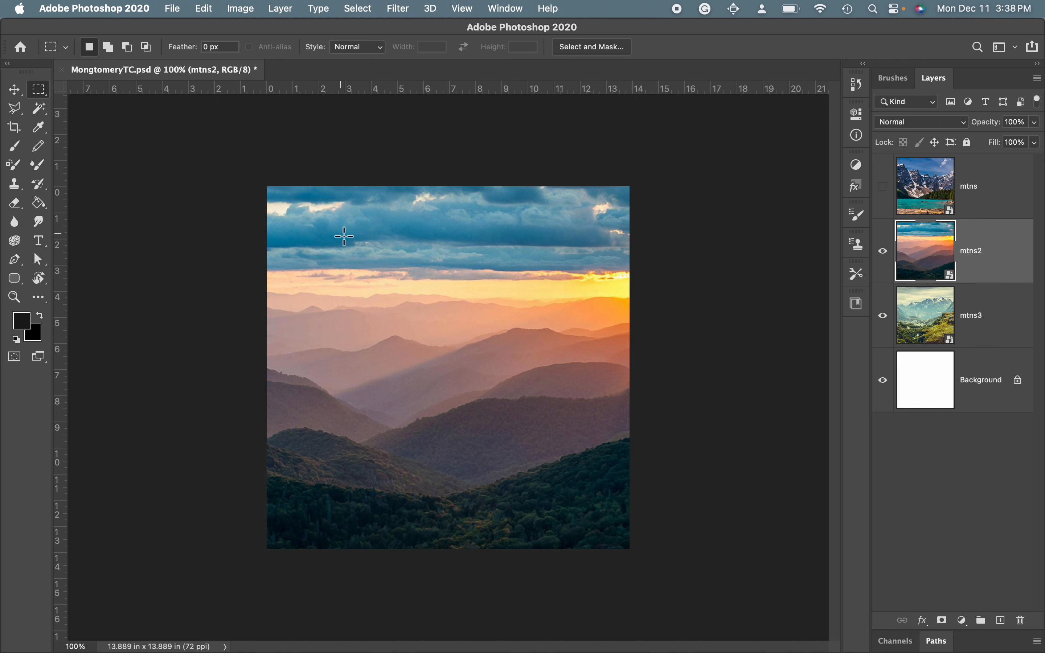
pyautogui.moveTo(339, 232); pyautogui.dragTo(587, 504)
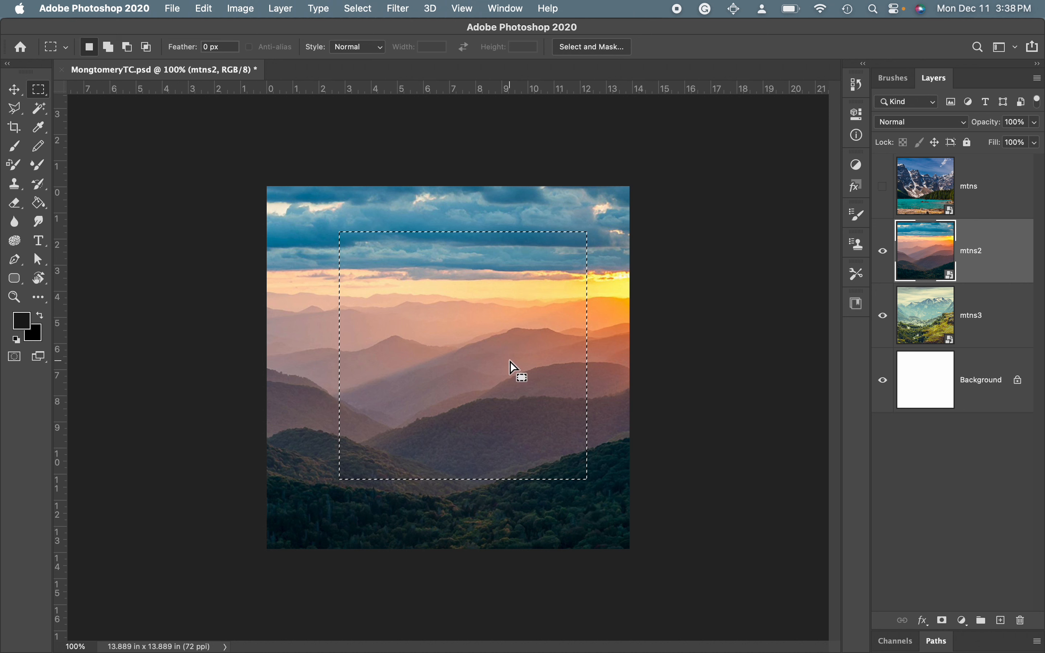
pyautogui.moveTo(509, 361); pyautogui.dragTo(498, 375)
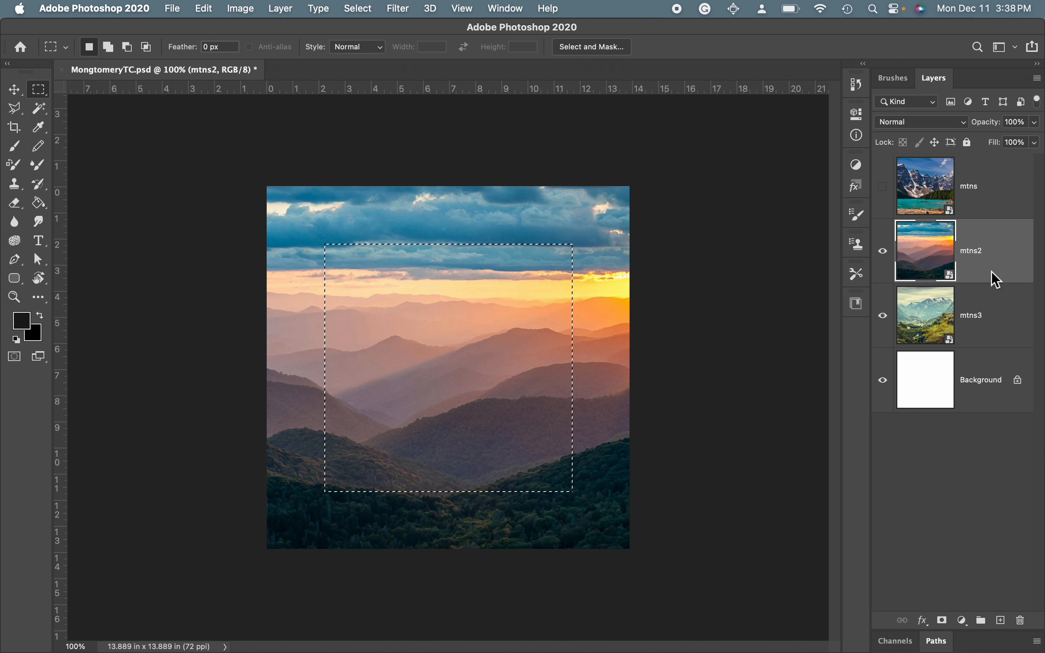
# - Copy the selected area of mtns2 onto a new layer and hide the mtns2 layer
pyautogui.press('super+j')
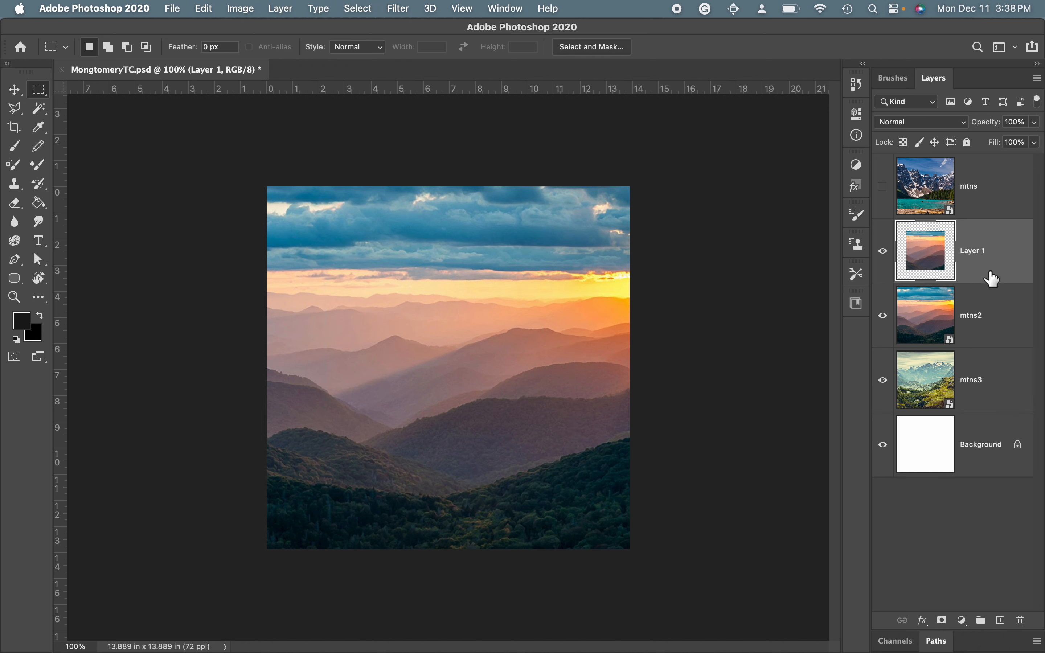
pyautogui.press('super+z')
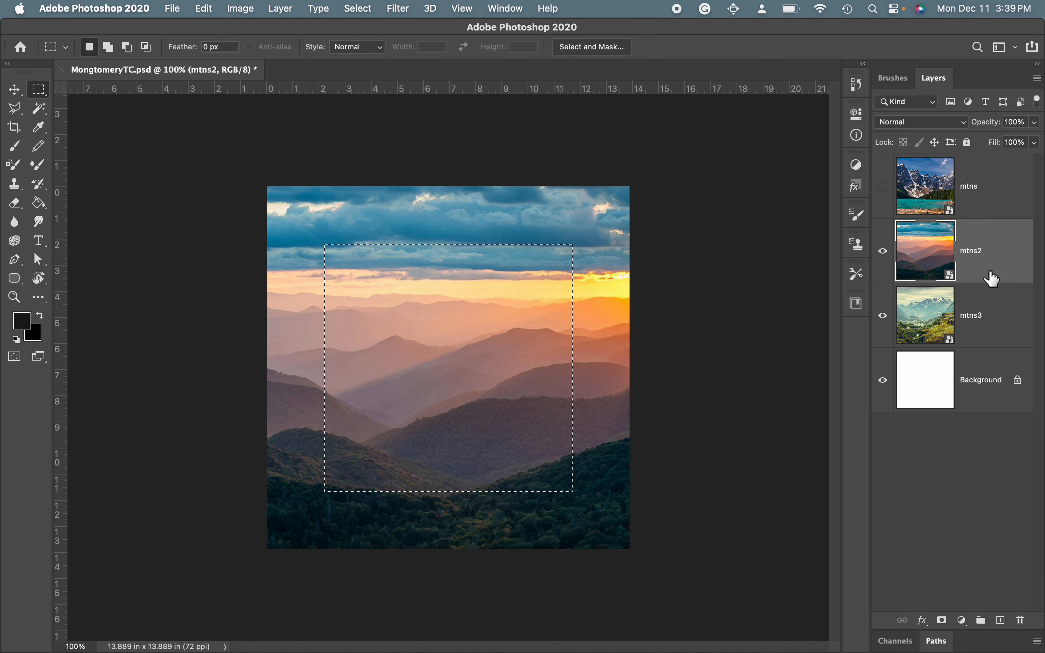
pyautogui.press('super+j')
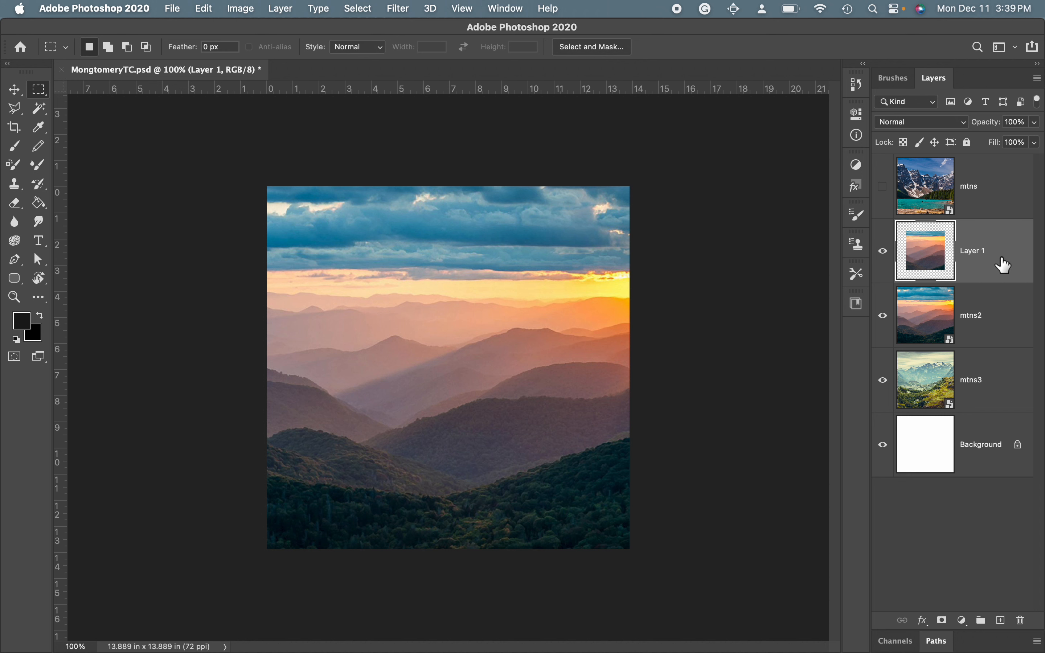
pyautogui.click(885, 315)
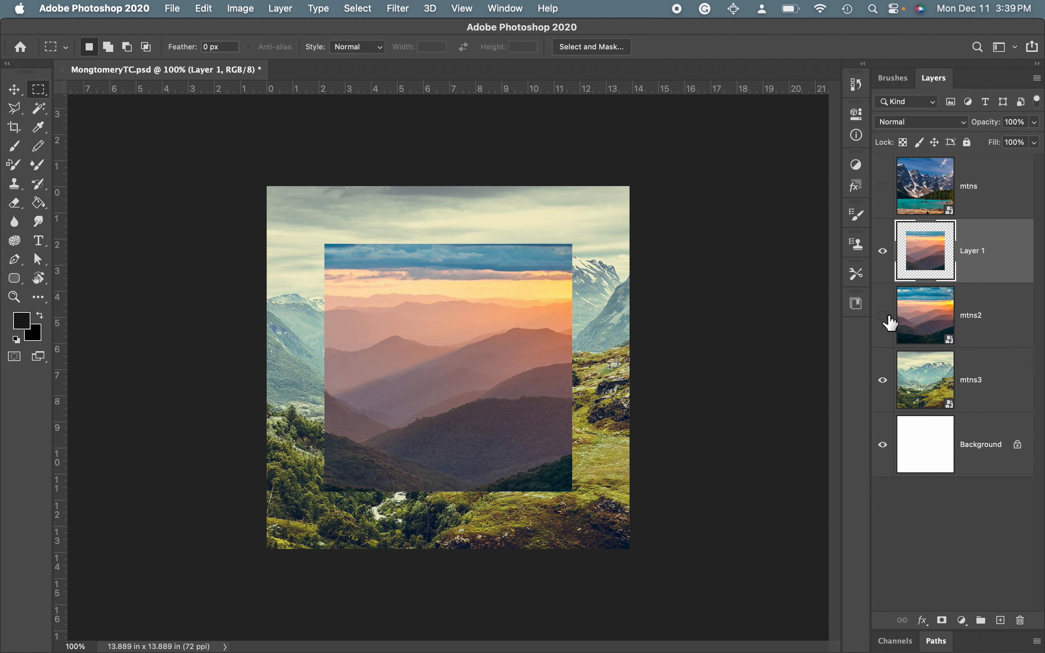
pyautogui.press('v')
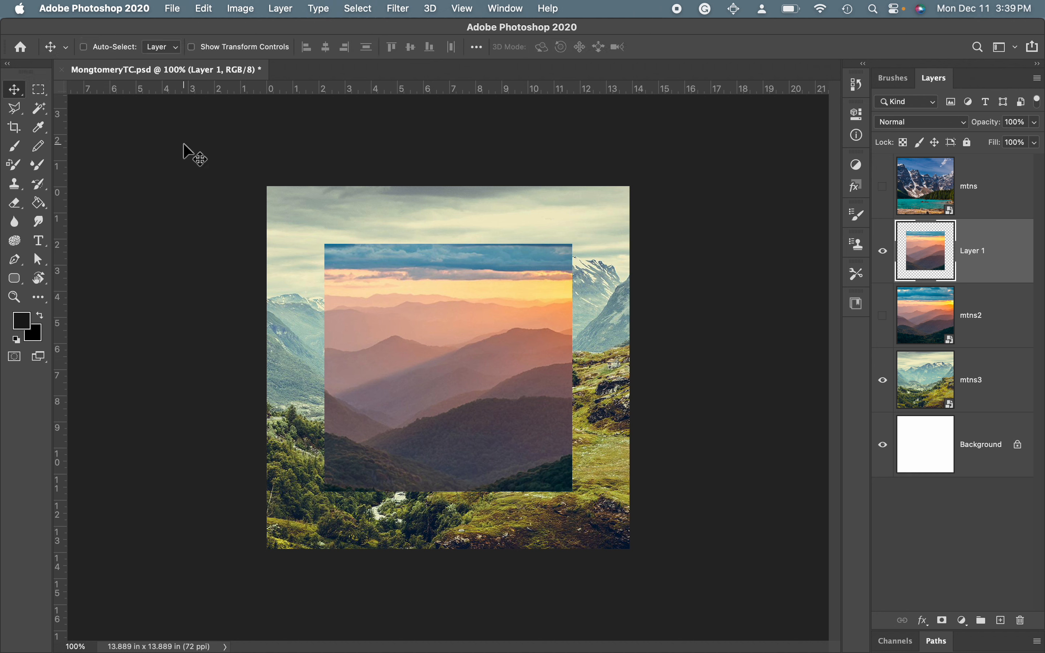
pyautogui.moveTo(409, 361)
pyautogui.mouseDown()
pyautogui.moveTo(445, 371)
pyautogui.moveTo(406, 357)
pyautogui.mouseUp()
pyautogui.moveTo(925, 261); pyautogui.dragTo(950, 311)
# - Save the document to the Desktop as the Photoshop file MongtomeryTC.psd with Maximize Compatibility, replacing the existing file
pyautogui.press('super')
pyautogui.press('super+shift+s')
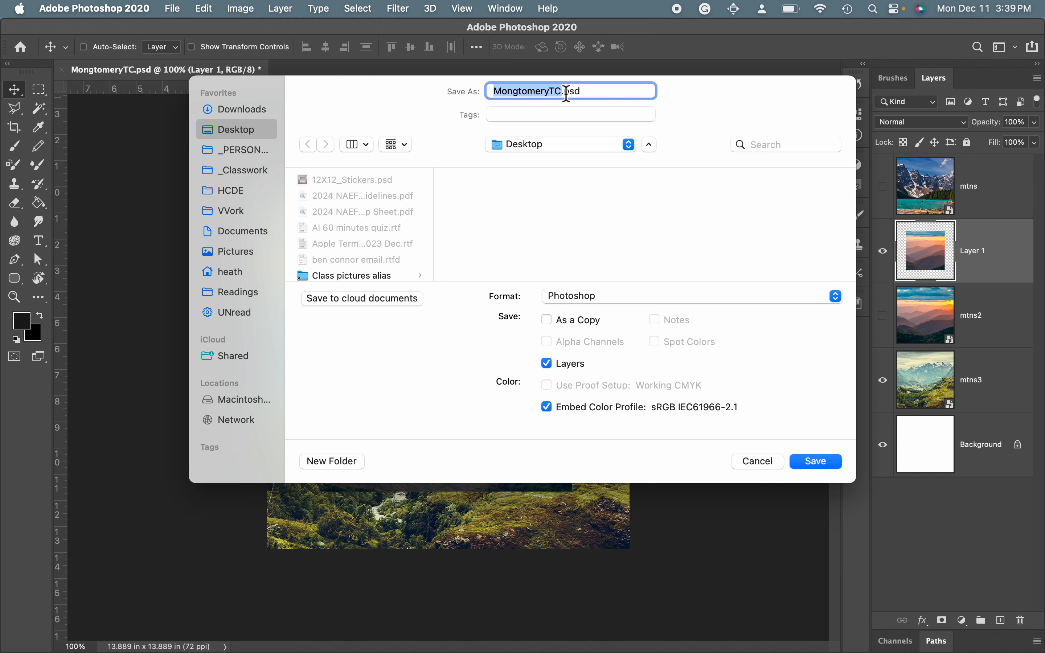
pyautogui.click(823, 462)
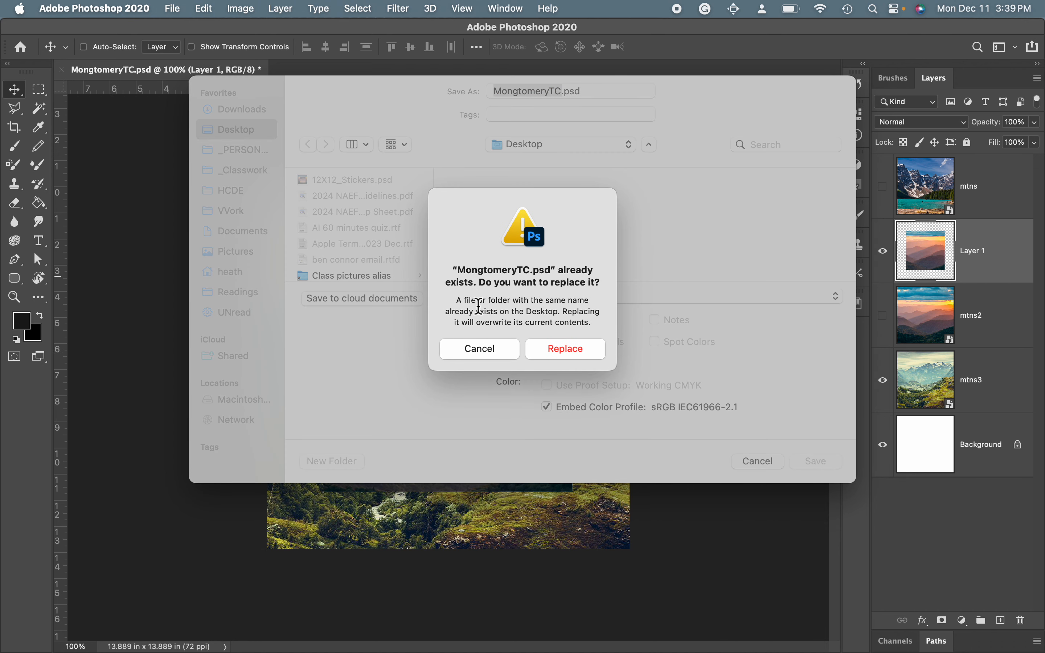
pyautogui.click(568, 353)
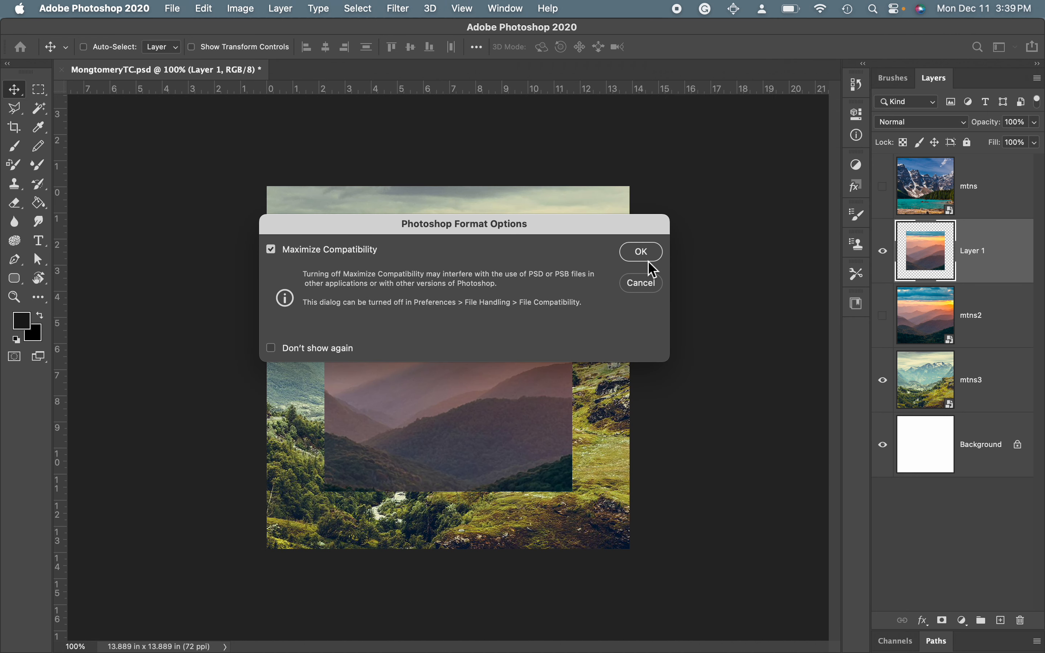
pyautogui.click(645, 253)
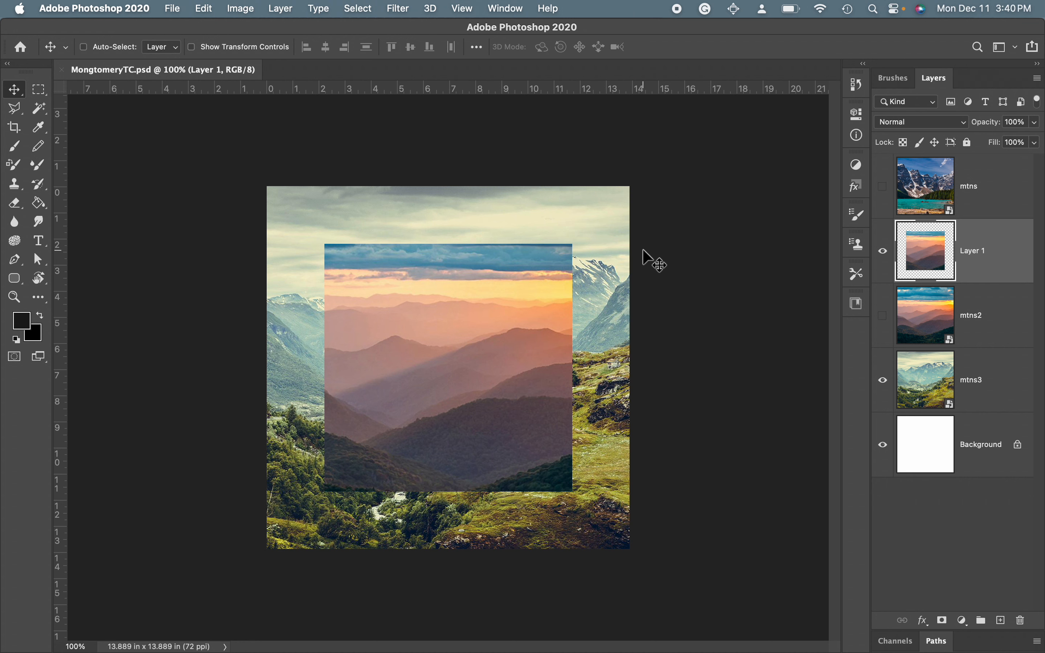
# - Start saving a copy of the document to the Desktop with JPEG as the file format
pyautogui.press('super+shift+s')
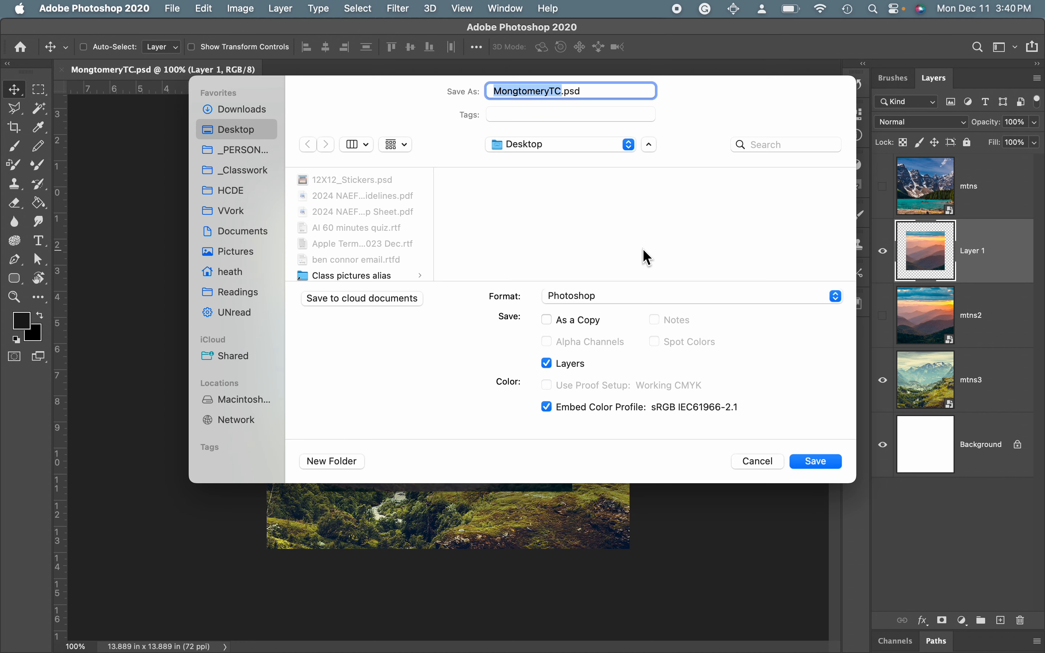
pyautogui.click(626, 298)
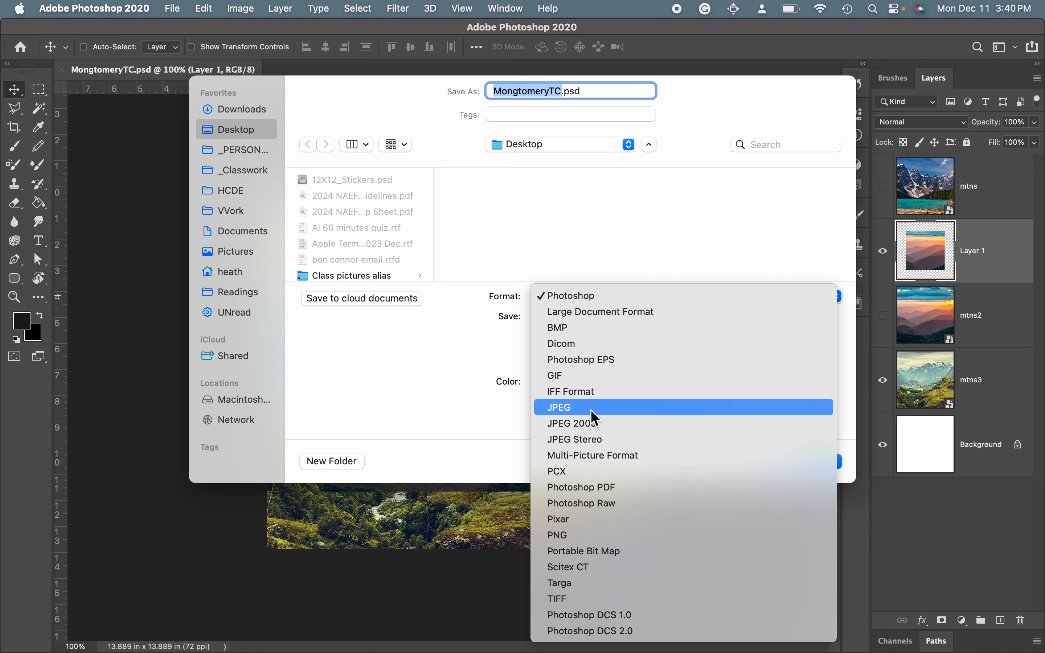
pyautogui.click(472, 408)
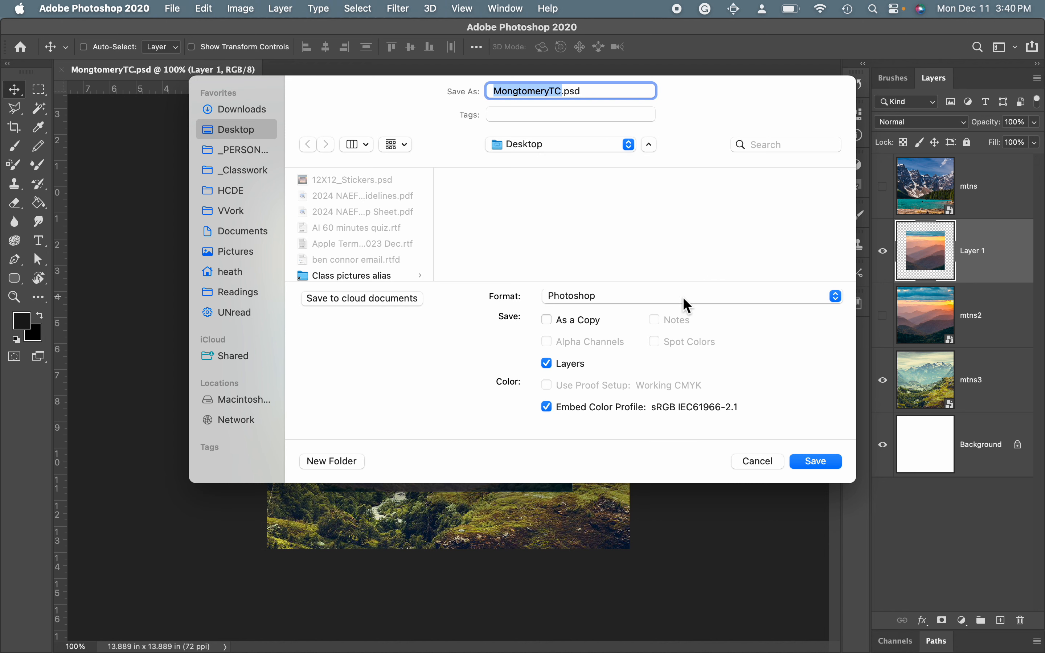
pyautogui.click(688, 305)
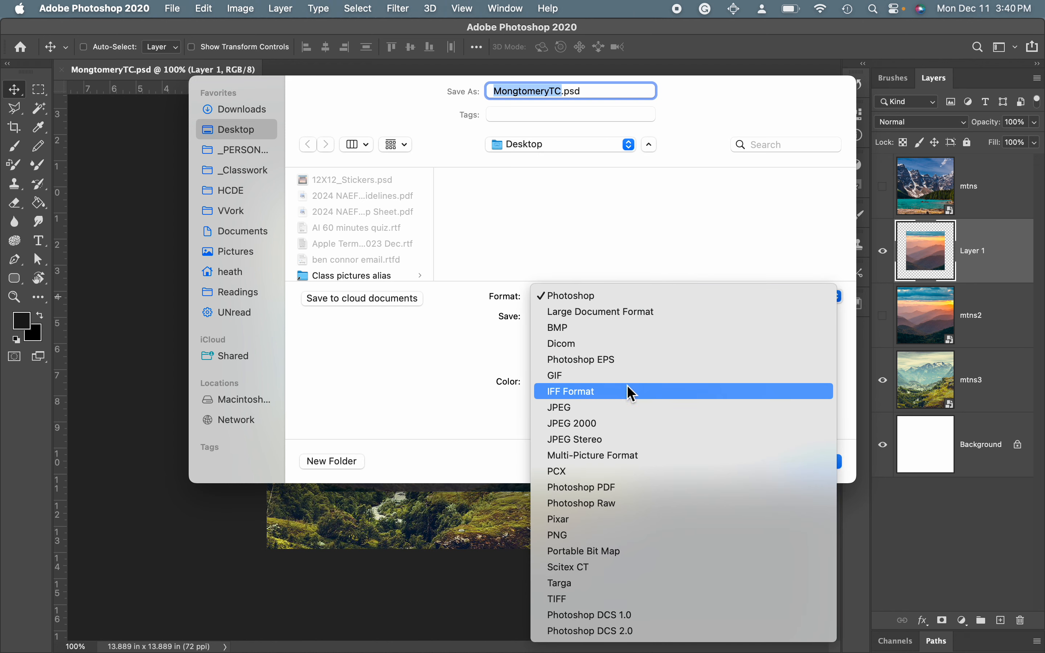
pyautogui.click(629, 410)
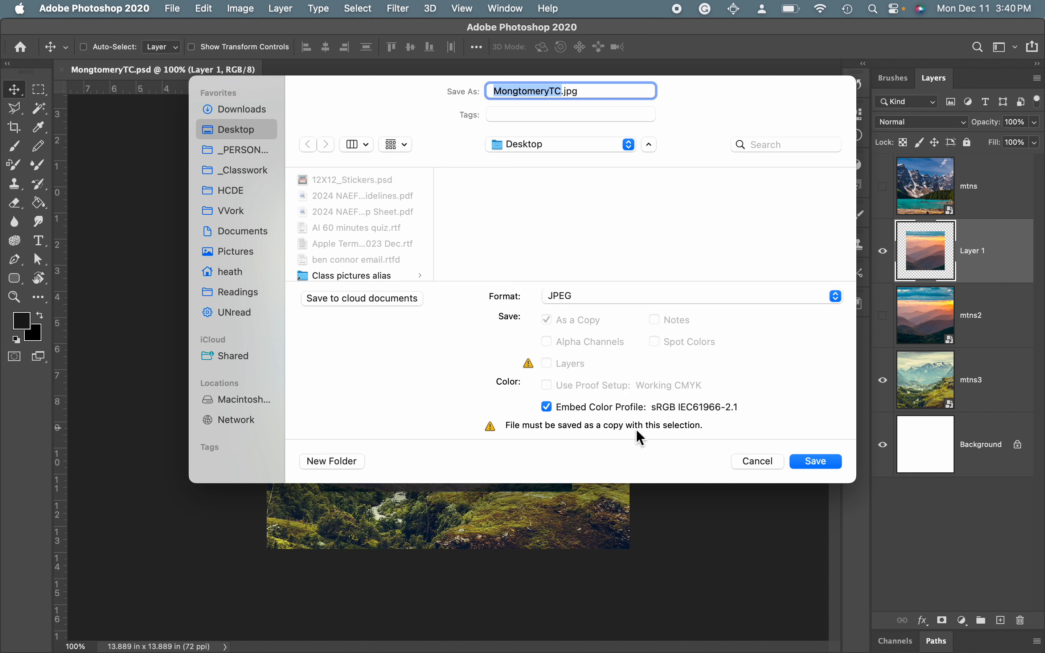
# - Add a 1 to the JPEG copy's file name and save it as Progressive at Maximum quality 12
pyautogui.click(523, 94)
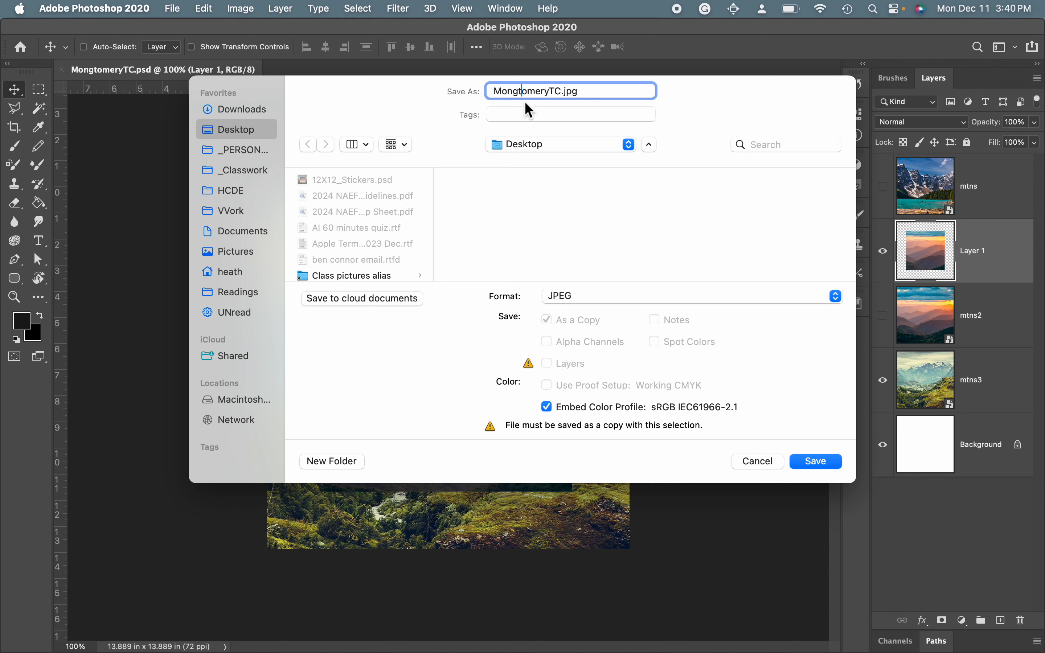
pyautogui.press('BackSpace')
pyautogui.write('t')
pyautogui.press('Right')
pyautogui.press('Right')
pyautogui.press('Right')
pyautogui.press('Right')
pyautogui.press('Right')
pyautogui.press('Right')
pyautogui.write('1')
pyautogui.click(815, 462)
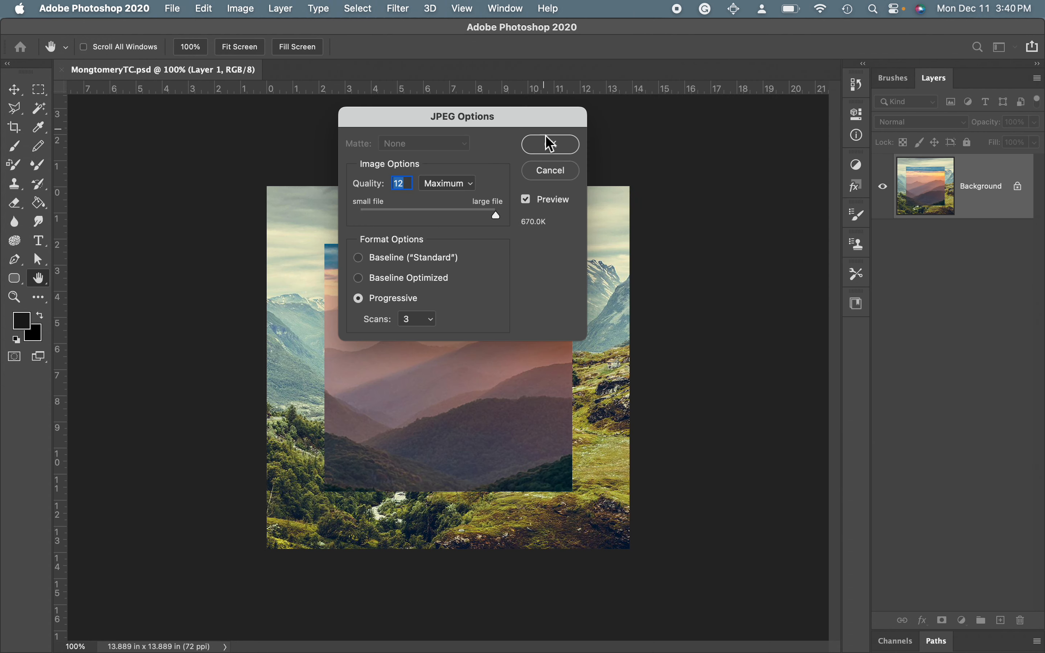
pyautogui.click(551, 146)
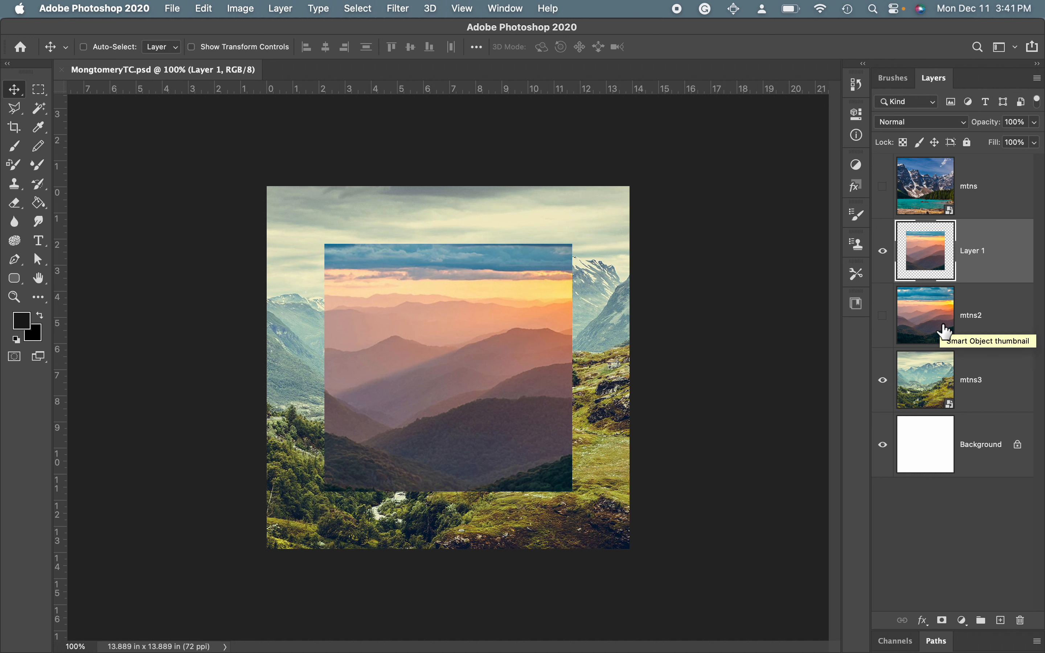
# - Invert the colours of the copied sunset square on Layer 1, toggling repeatedly and leaving it inverted
pyautogui.press('super+i')
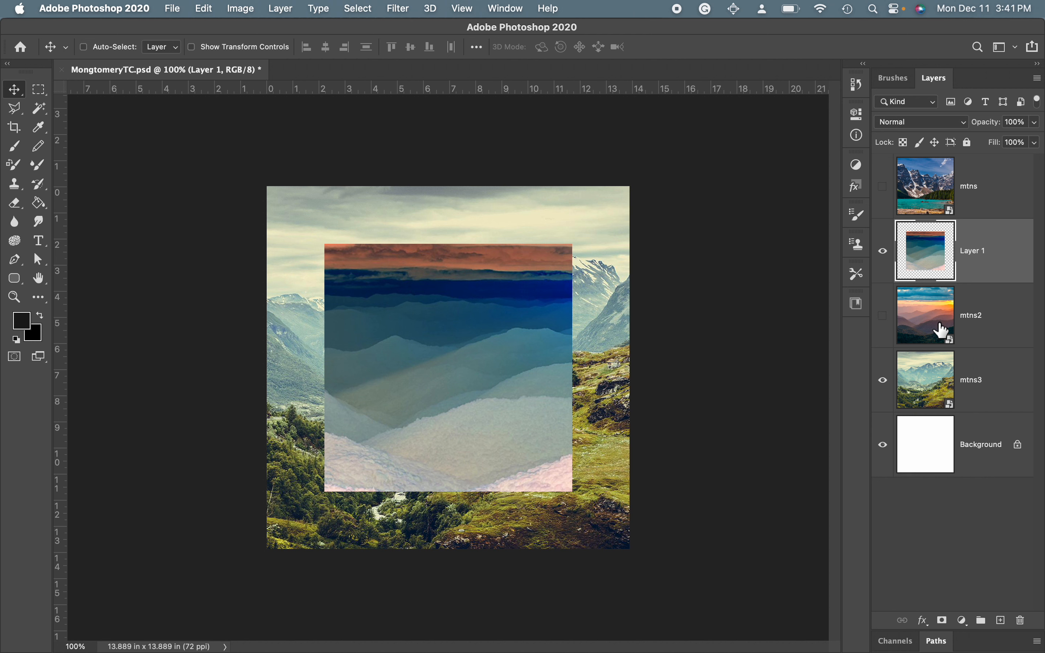
pyautogui.press('super+i')
pyautogui.press('super+i')
pyautogui.press('super+i')
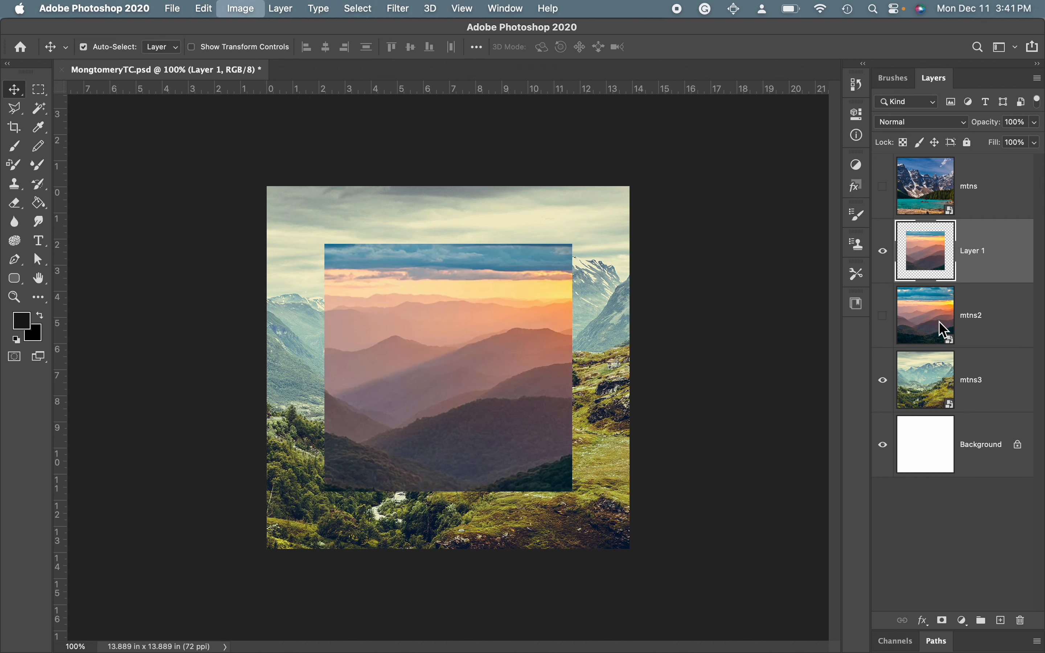
pyautogui.press('super+i')
pyautogui.press('super+i')
pyautogui.press('super+i')
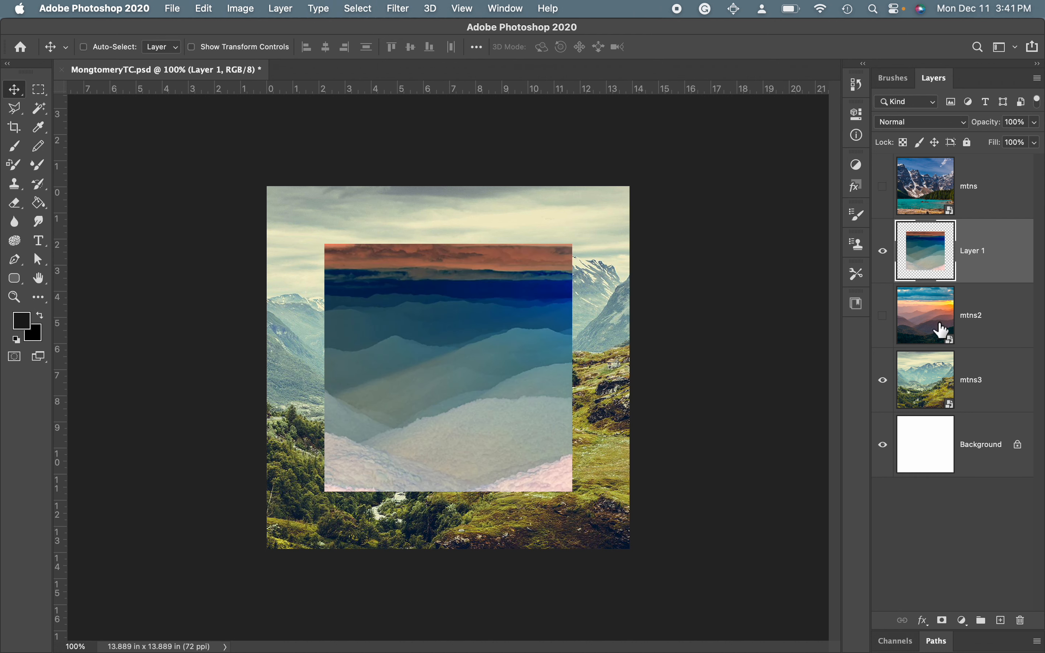
pyautogui.press('super+i')
pyautogui.press('super+i')
pyautogui.press('super+i')
pyautogui.press('super+i')
pyautogui.press('super+i')
pyautogui.press('super+i')
pyautogui.press('super+i')
pyautogui.press('super+i')
pyautogui.press('super+i')
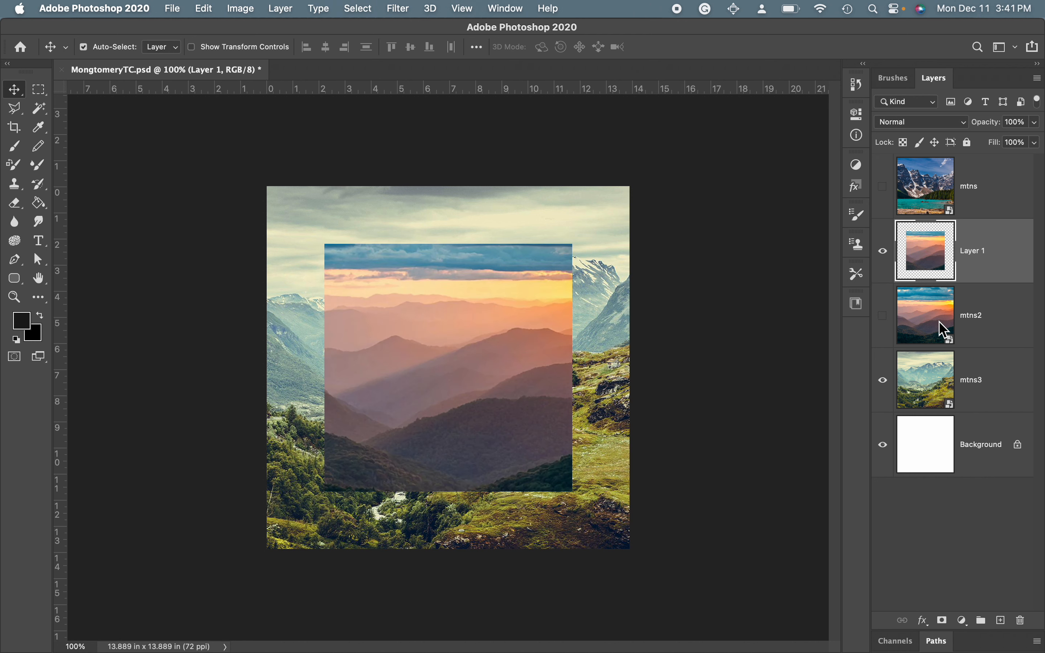
pyautogui.press('super+i')
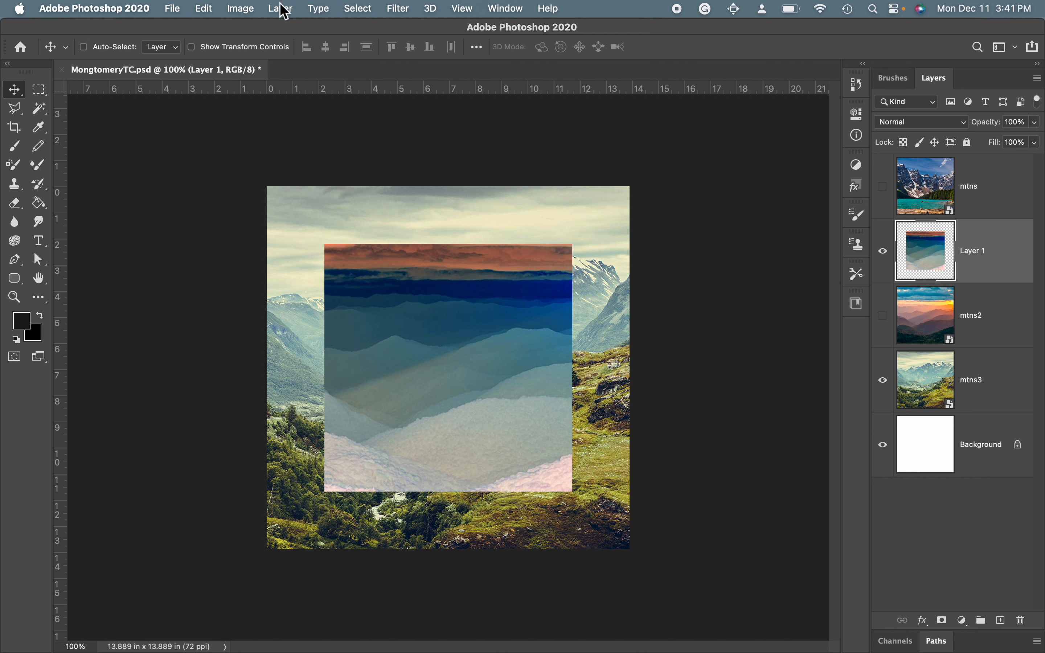
pyautogui.click(241, 9)
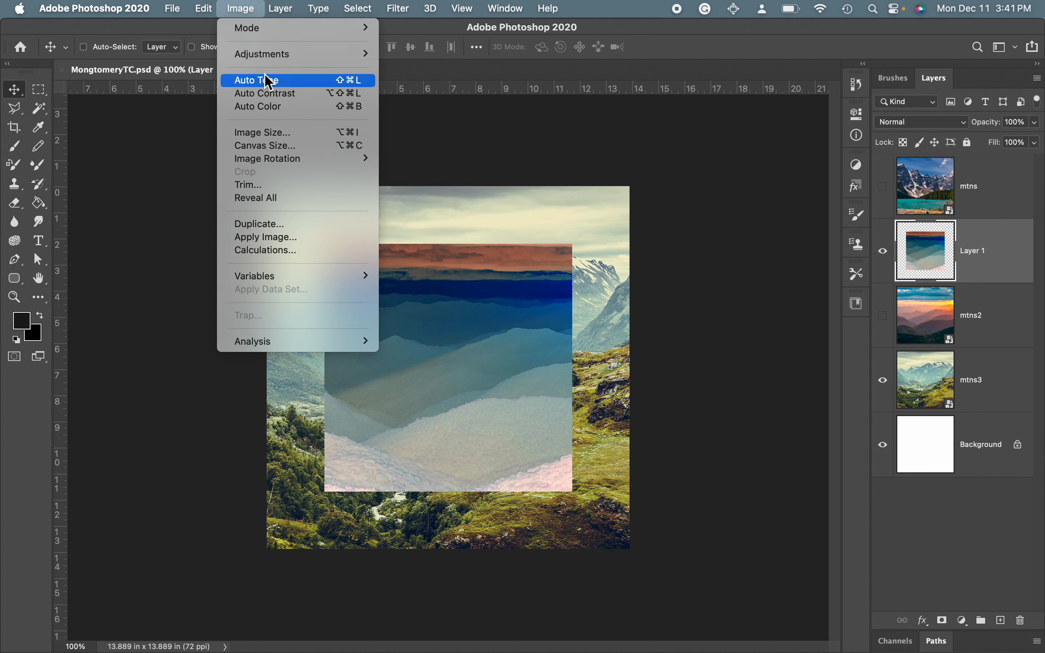
pyautogui.moveTo(267, 53)
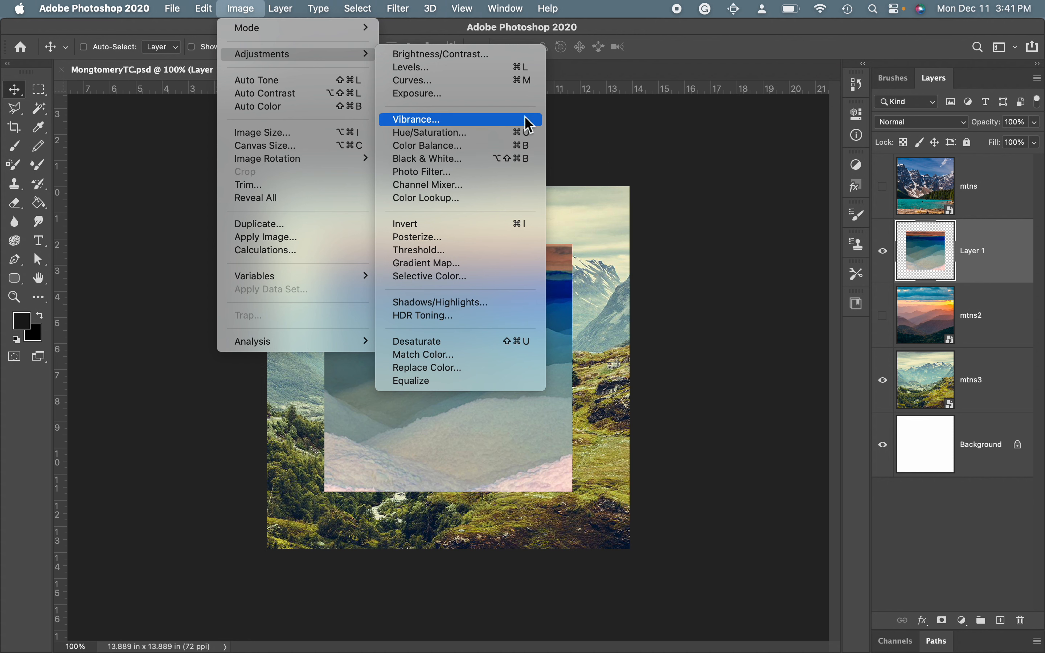
pyautogui.moveTo(171, 10)
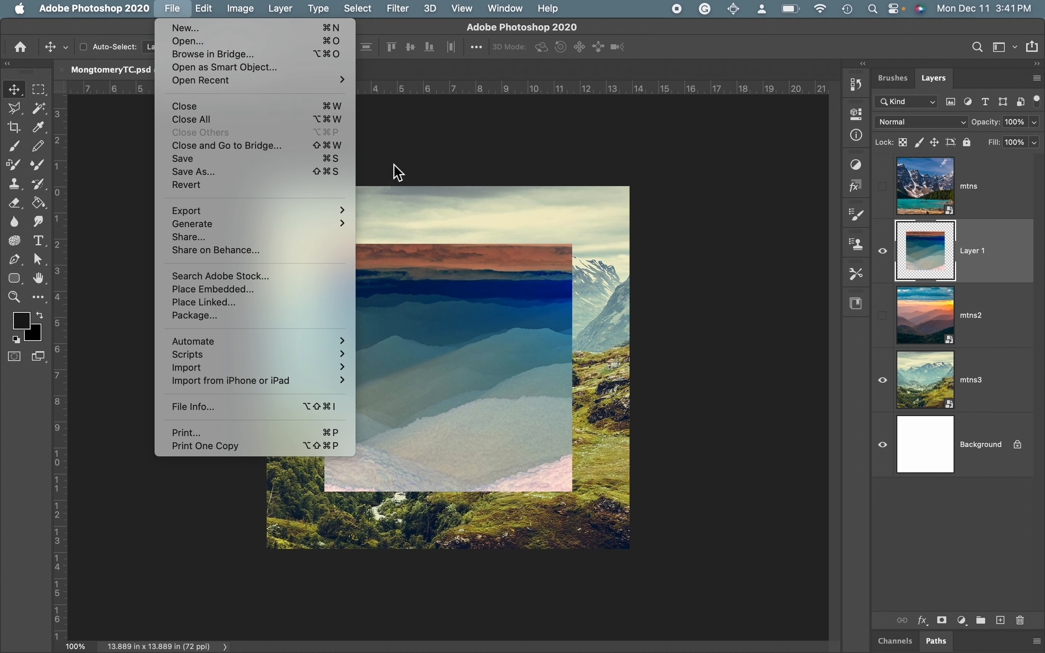
pyautogui.click(422, 195)
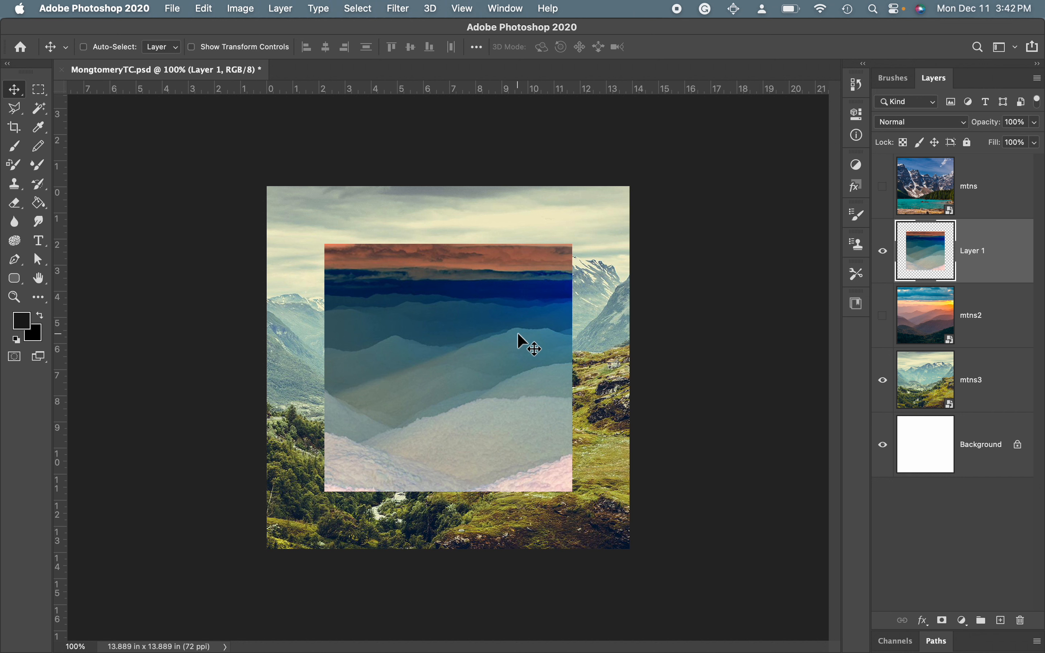
# - Show the mtns layer and move Layer 1 above it to the top of the layer stack
pyautogui.press('super+s')
pyautogui.press('super')
pyautogui.click(1010, 334)
pyautogui.click(993, 261)
pyautogui.click(883, 186)
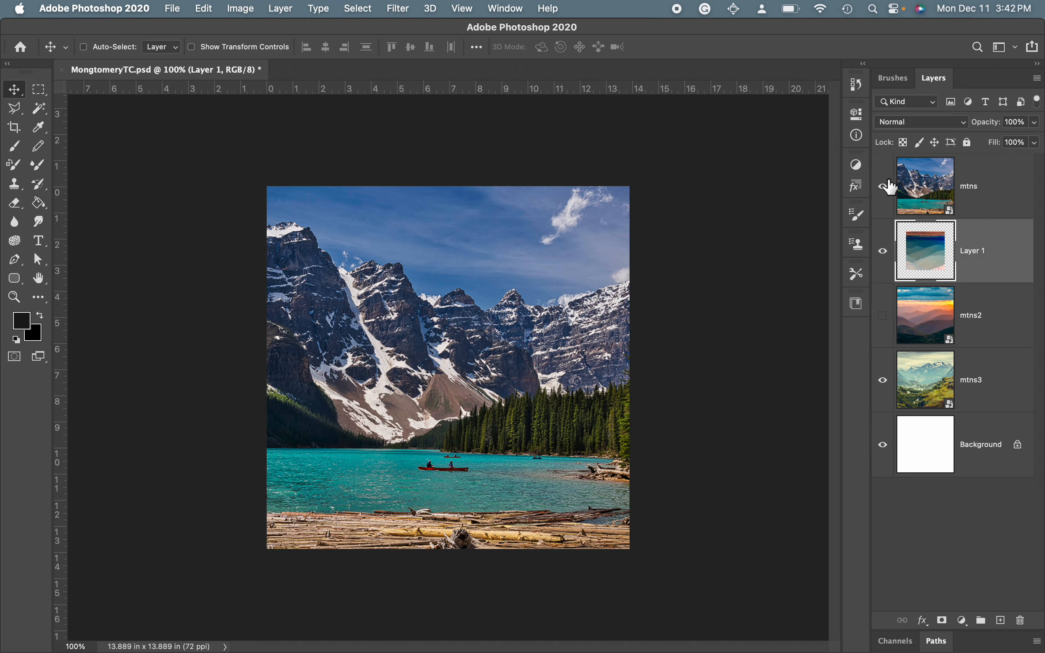
pyautogui.moveTo(987, 273); pyautogui.dragTo(988, 173)
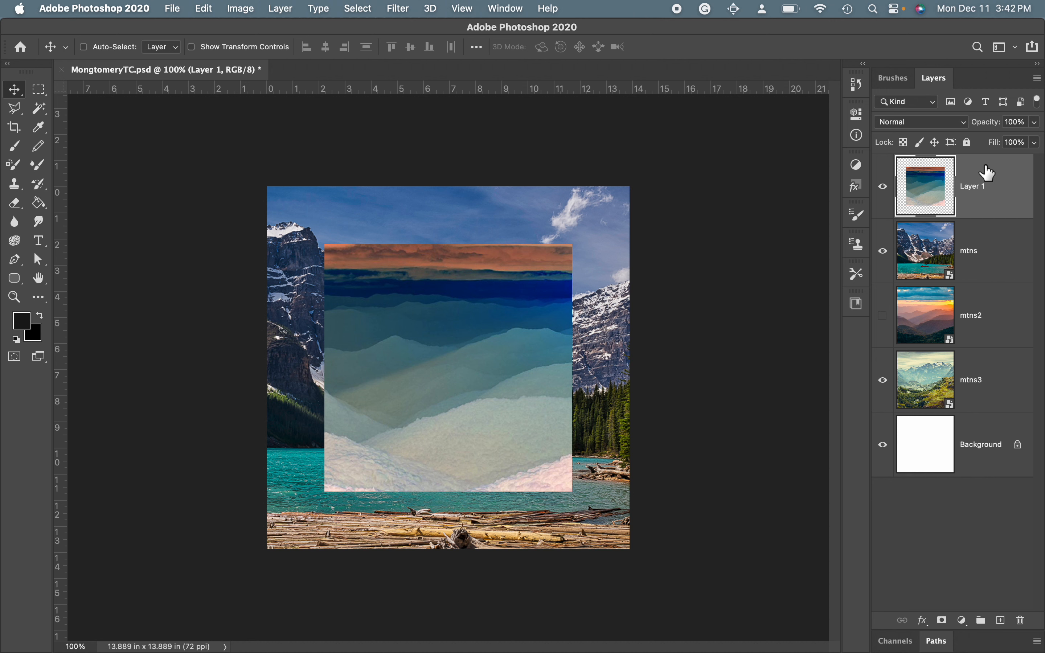
# - Toggle the colour inversion of the sunset square on Layer 1 back and forth, leaving it inverted
pyautogui.press('super+z')
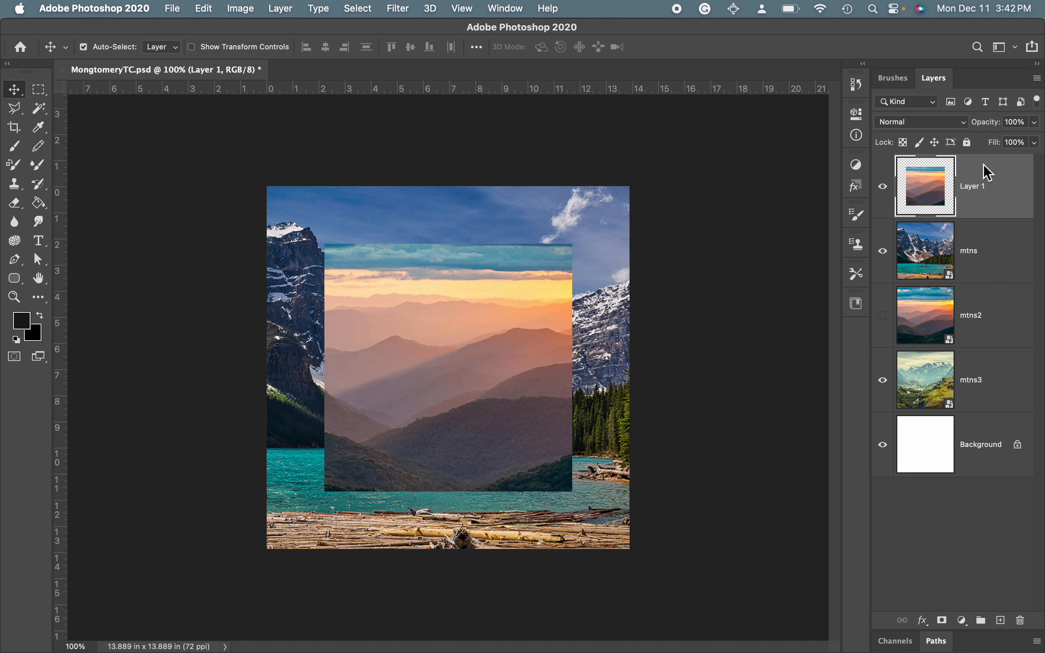
pyautogui.press('super+shift+z')
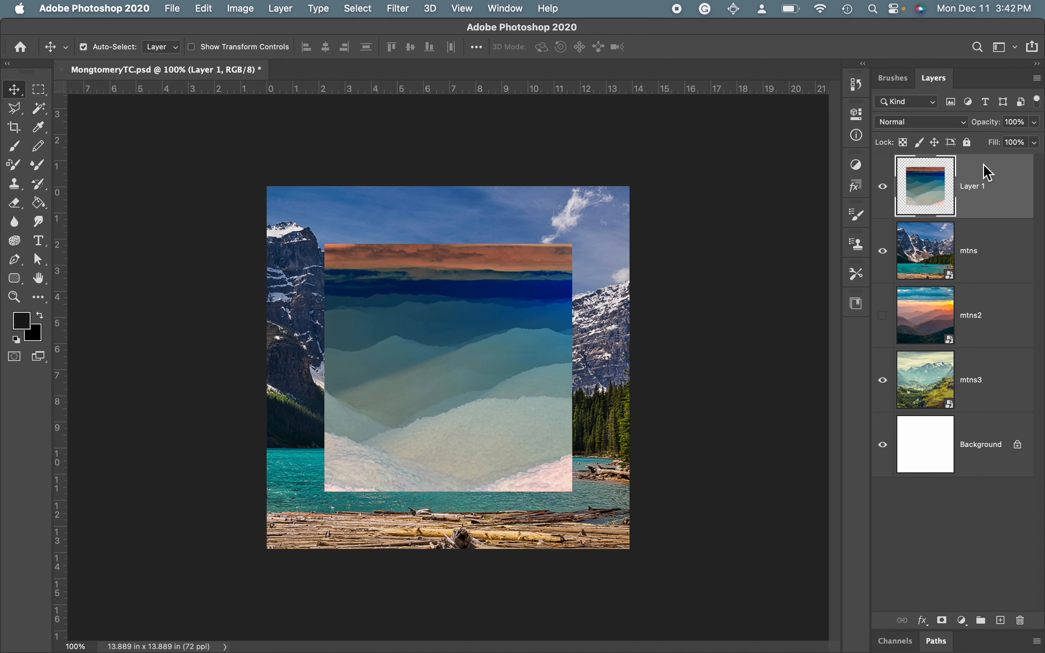
pyautogui.press('super+i')
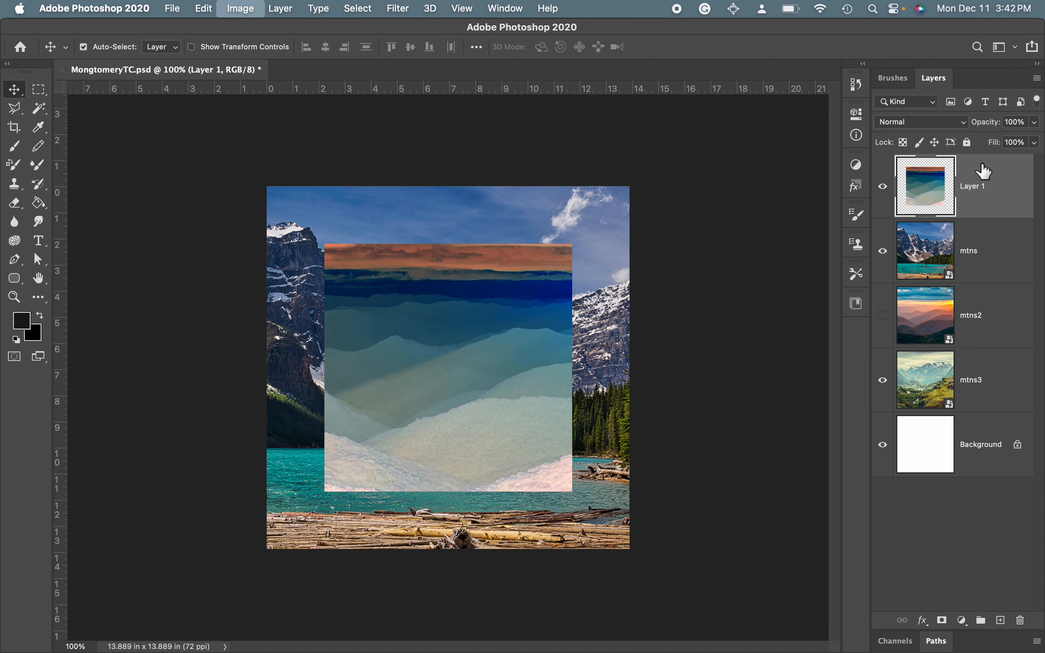
pyautogui.press('super+i')
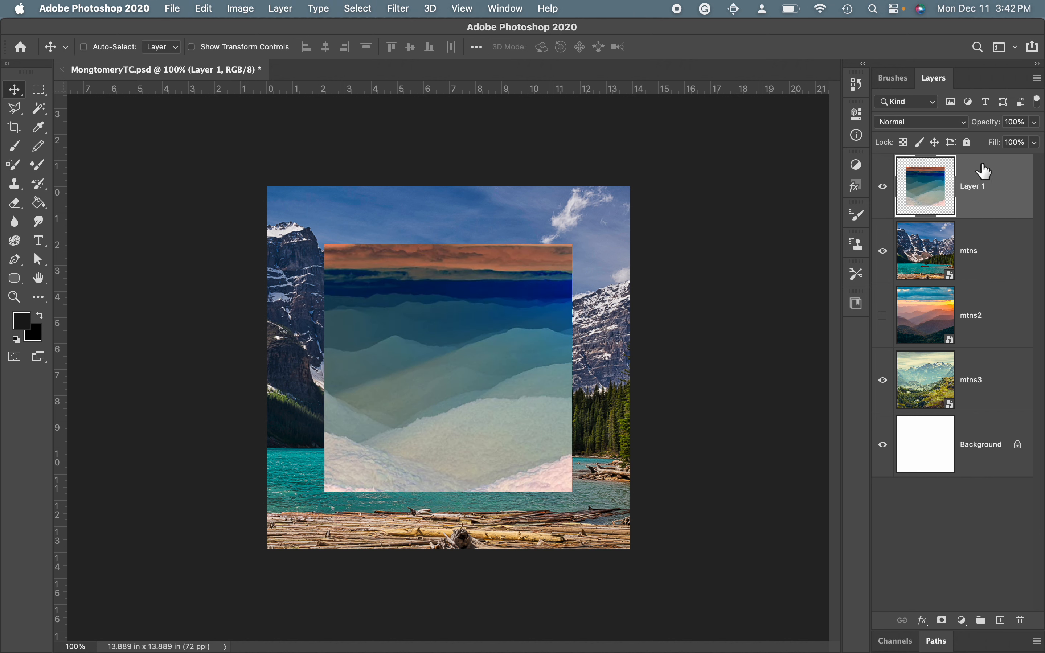
# - Duplicate Layer 1 and rotate the copy 180 degrees with Free Transform
pyautogui.press('super')
pyautogui.press('super+j')
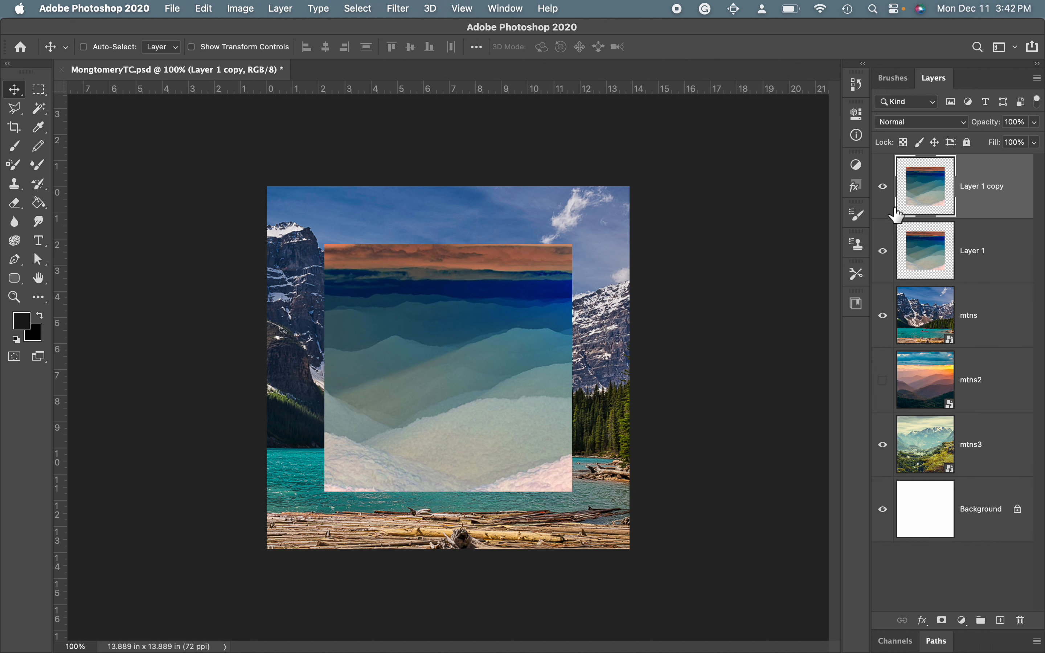
pyautogui.press('super')
pyautogui.press('super+t')
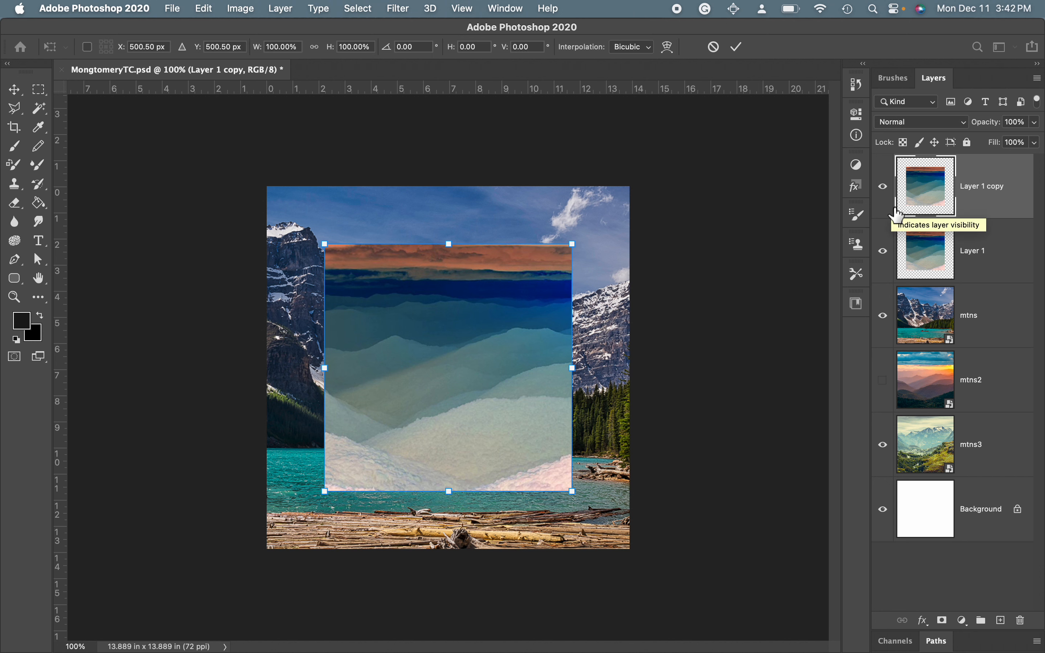
pyautogui.click(204, 9)
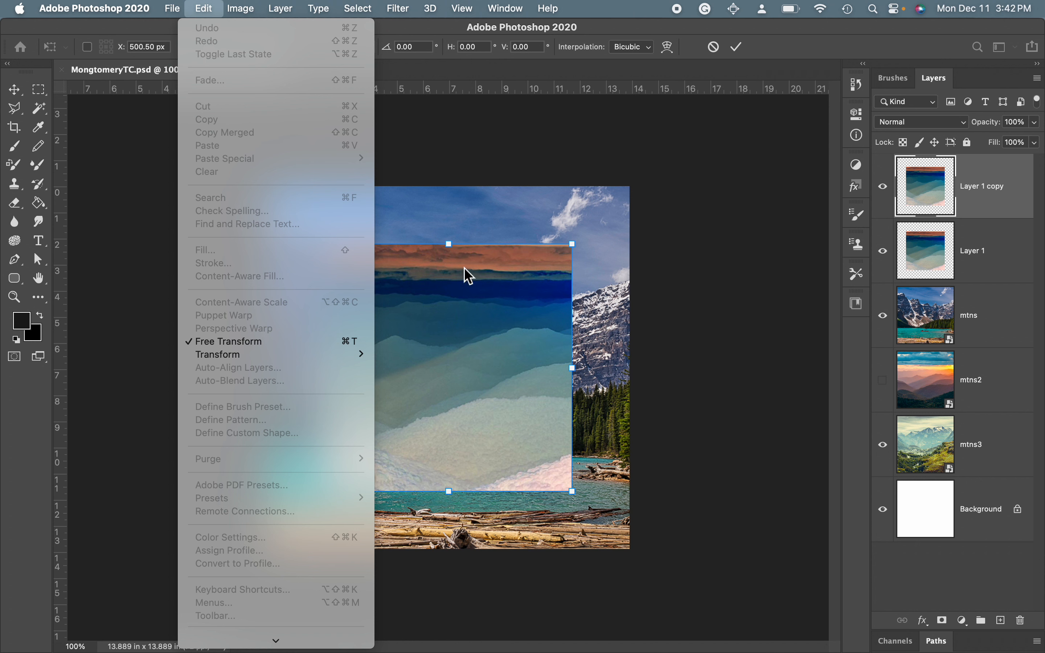
pyautogui.click(563, 147)
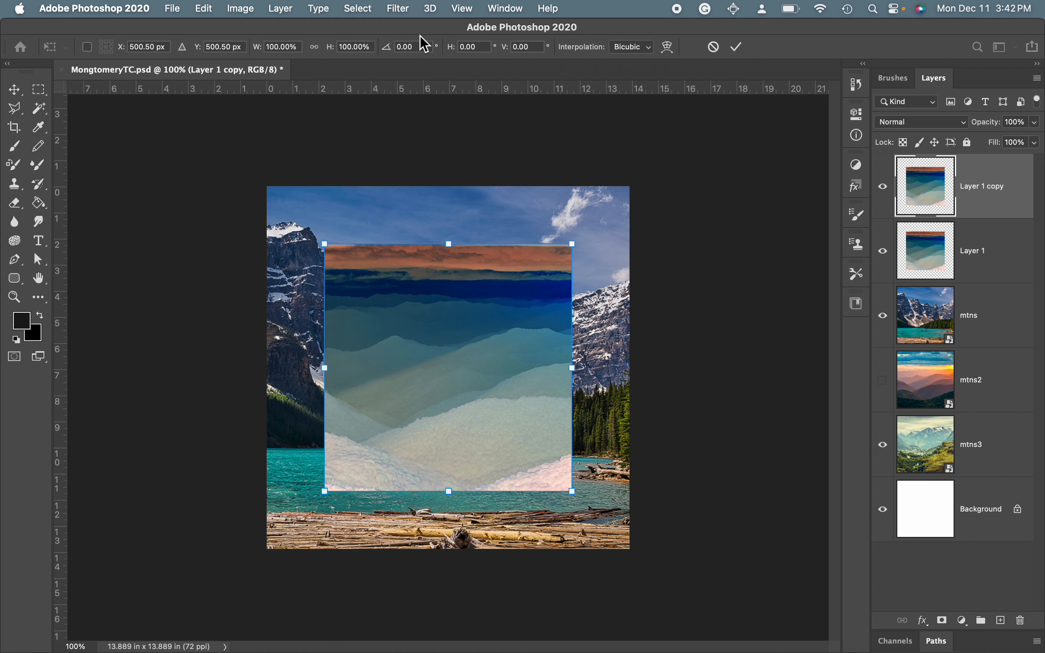
pyautogui.click(419, 48)
pyautogui.write('180')
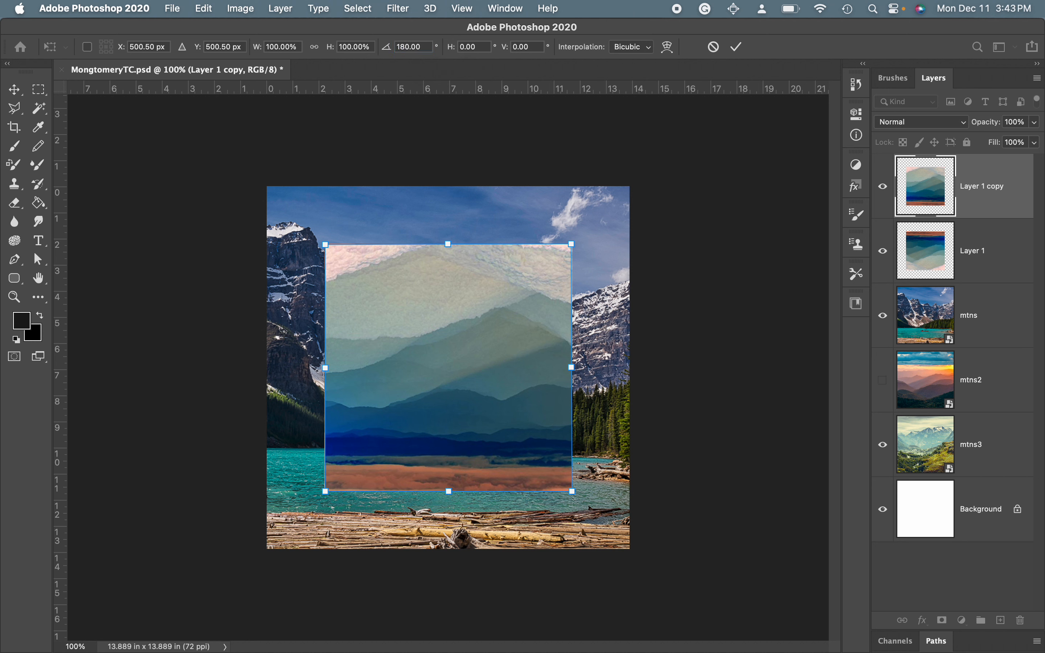
pyautogui.press('Return')
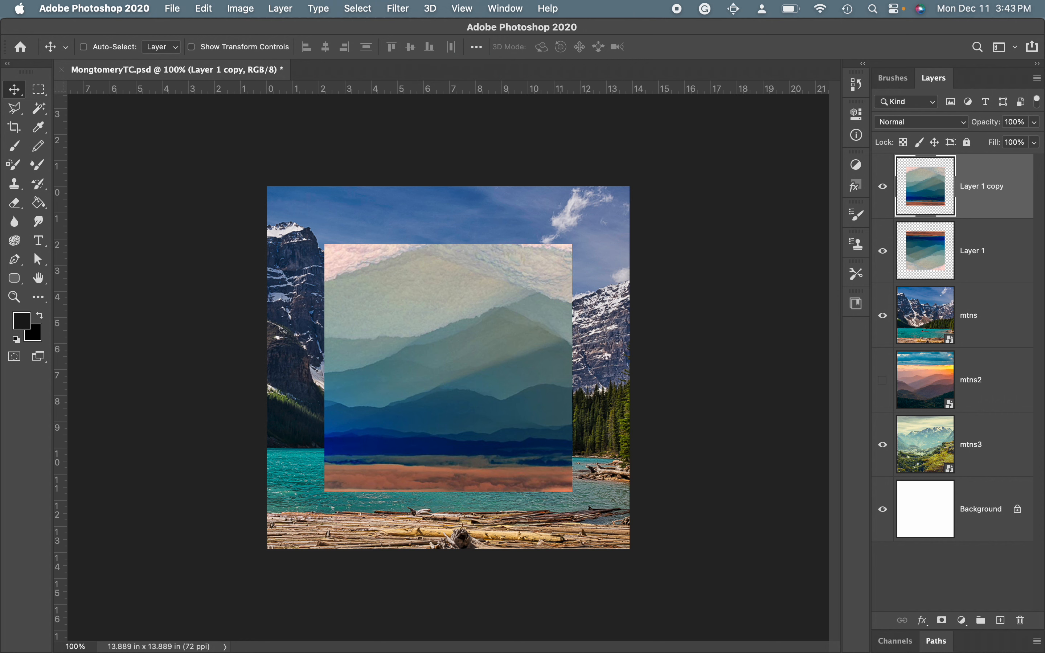
# - Save a Progressive JPEG copy to the Desktop at Maximum quality 12, adding 2 to the file name and correcting its spelling
pyautogui.press('super+shift+s')
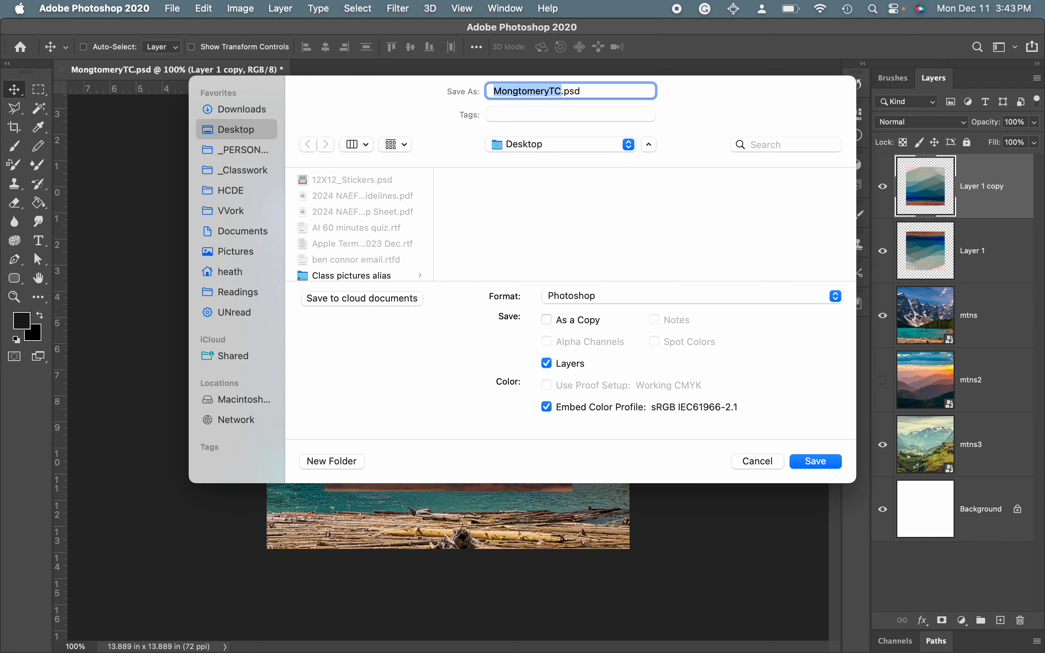
pyautogui.press('Right')
pyautogui.write('2')
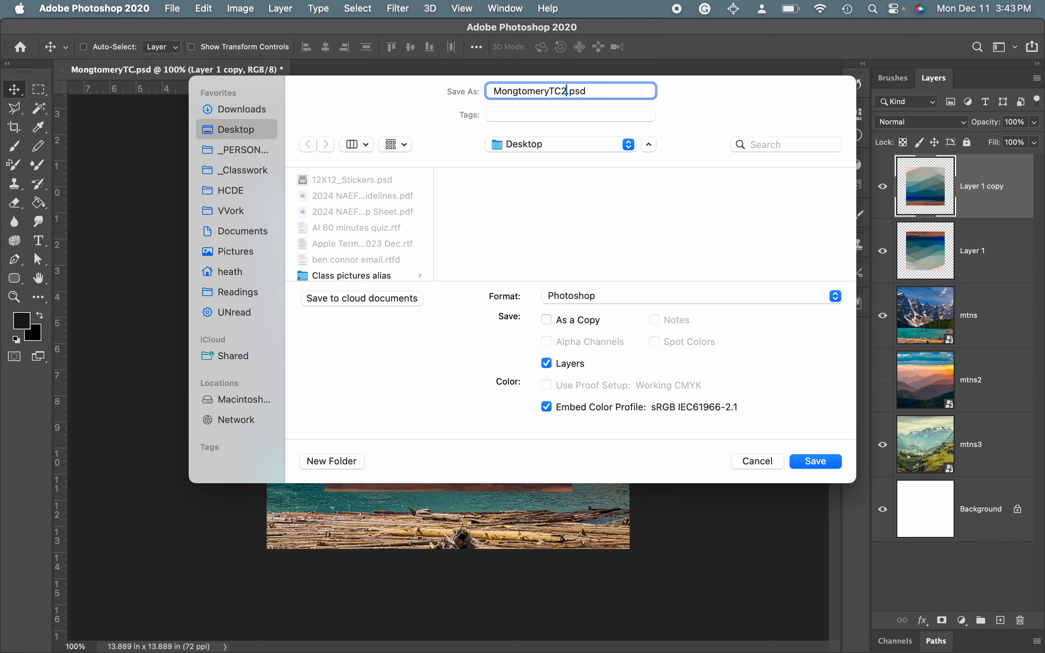
pyautogui.click(645, 297)
pyautogui.click(616, 406)
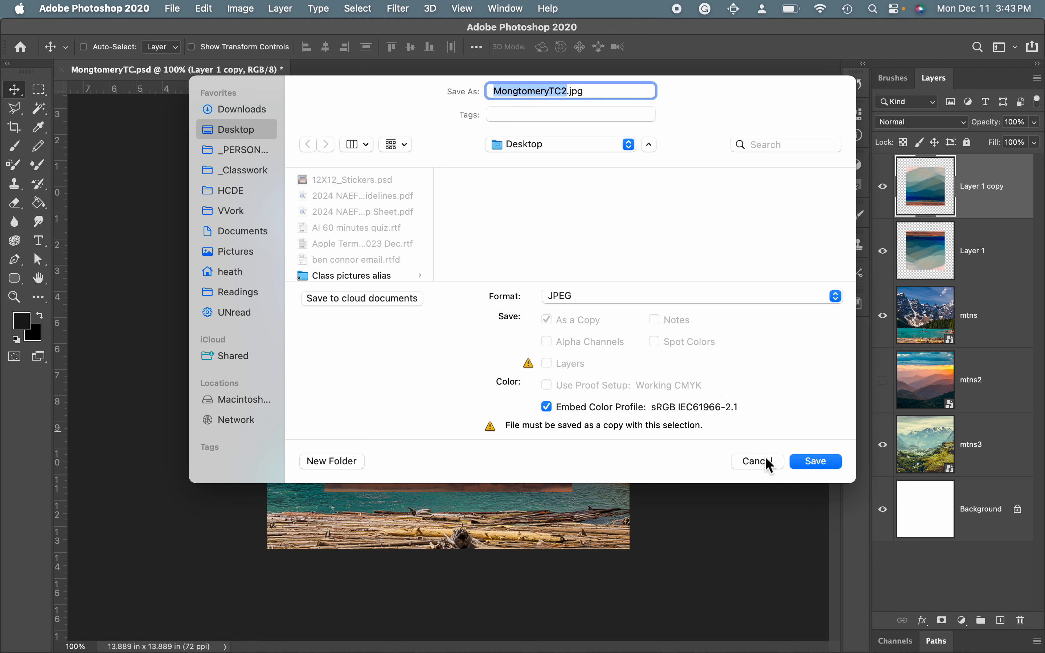
pyautogui.click(523, 93)
pyautogui.press('BackSpace')
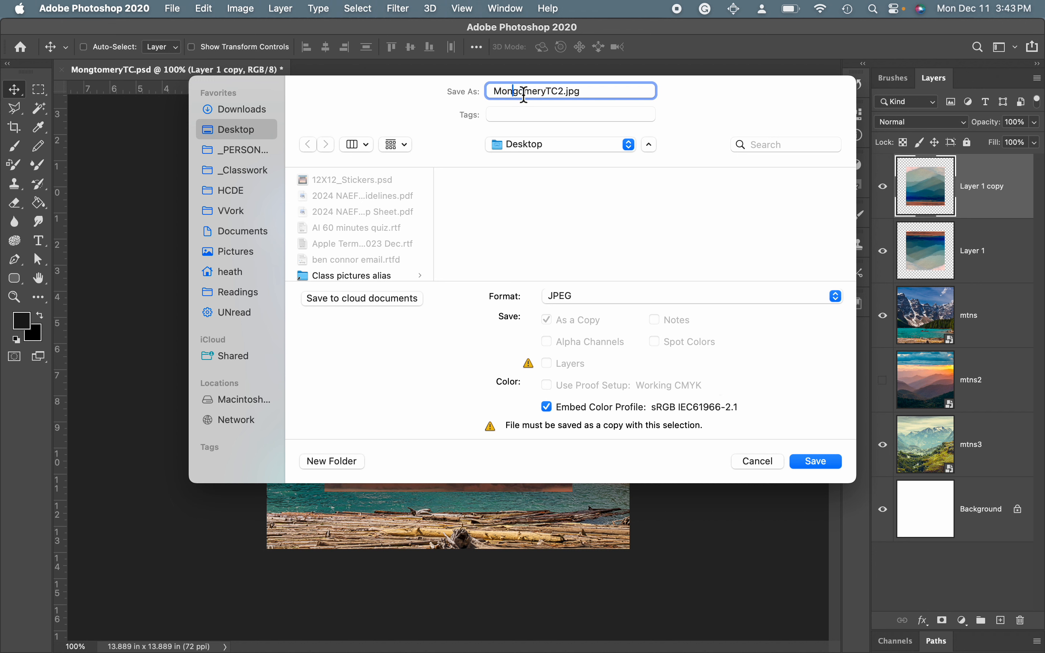
pyautogui.write('t')
pyautogui.click(822, 462)
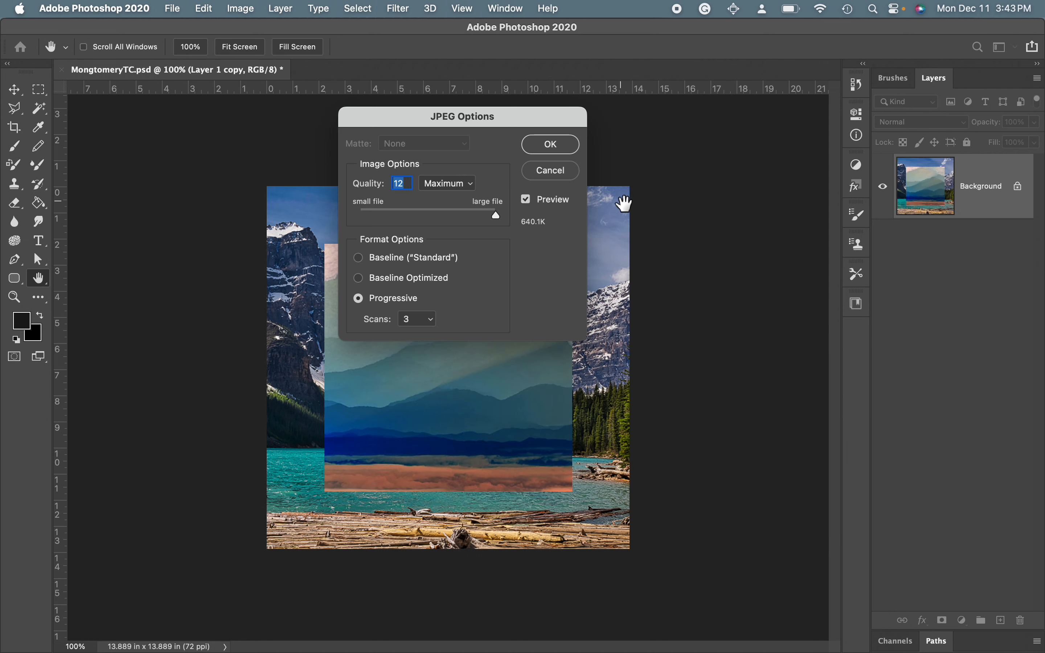
pyautogui.click(561, 144)
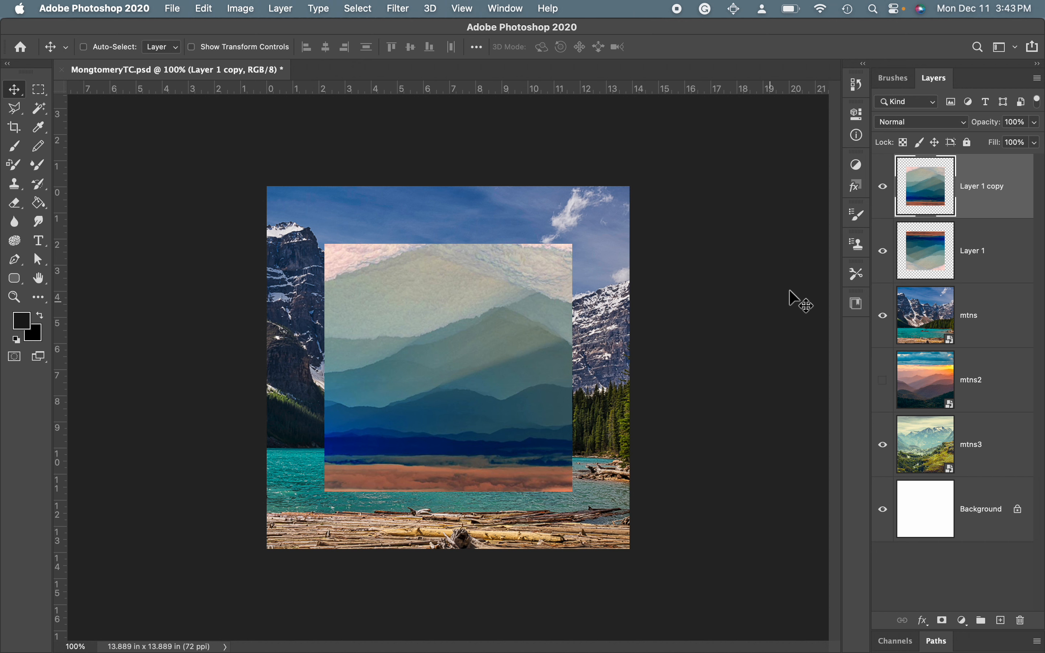
# - Hide Layer 1 and the mtns layer, and show the mtns2 layer behind the rotated square
pyautogui.click(885, 254)
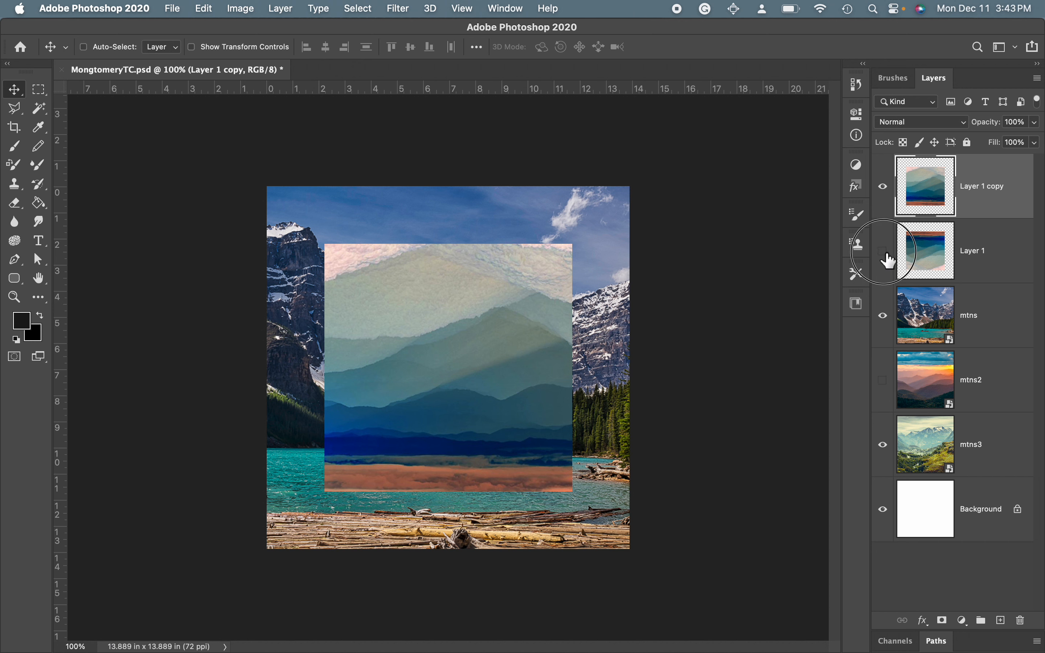
pyautogui.click(883, 317)
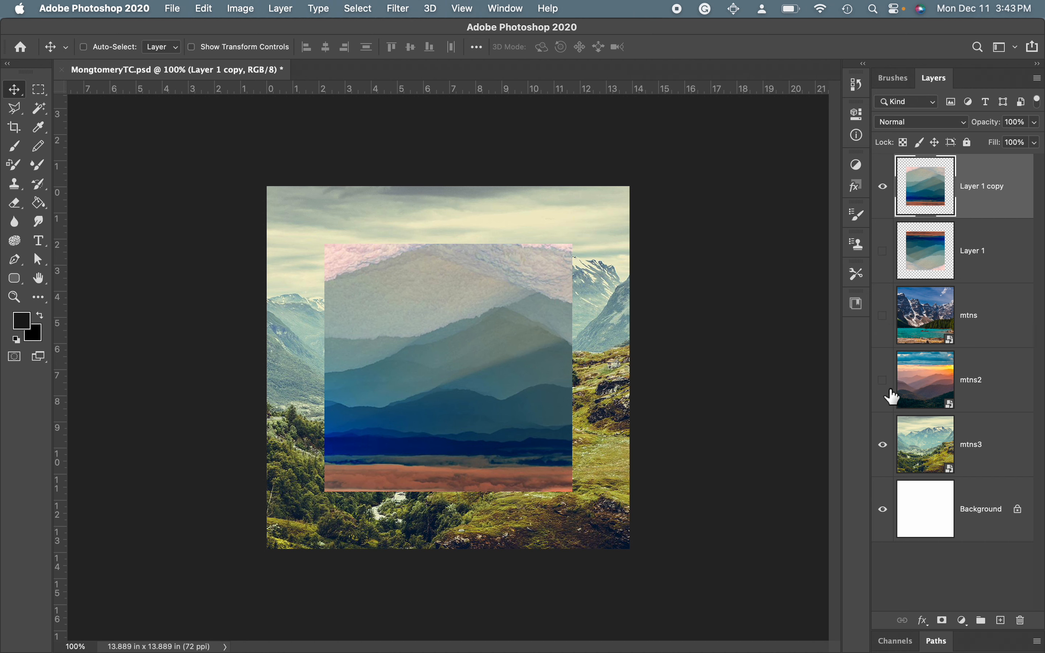
pyautogui.click(883, 381)
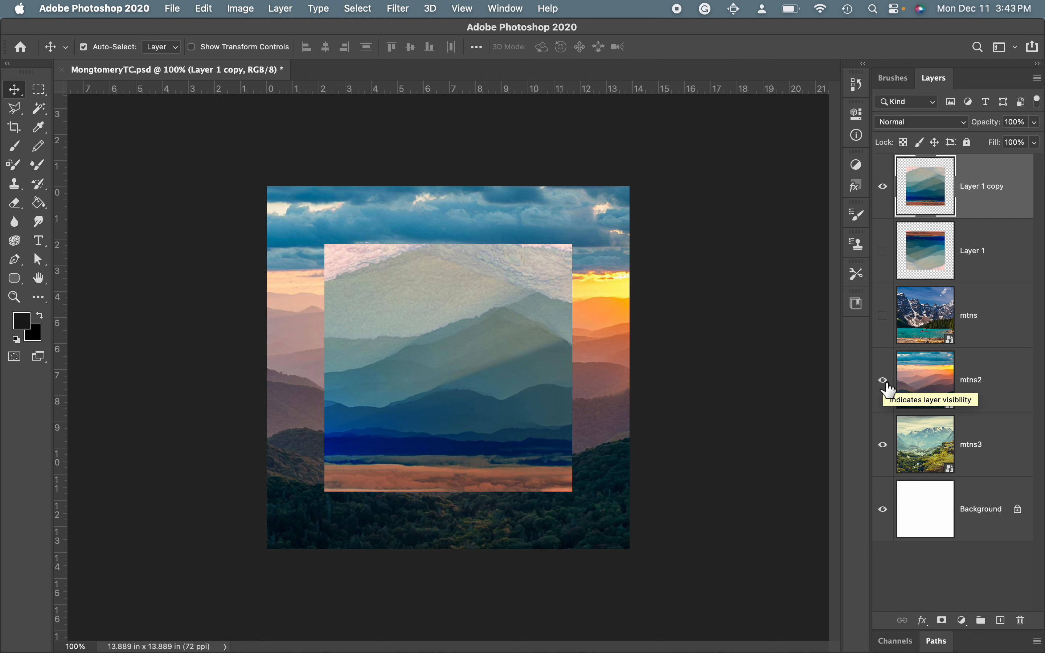
# - Start saving another copy to the Desktop and correct its file name to MontgomeryTC3
pyautogui.press('super+shift+s')
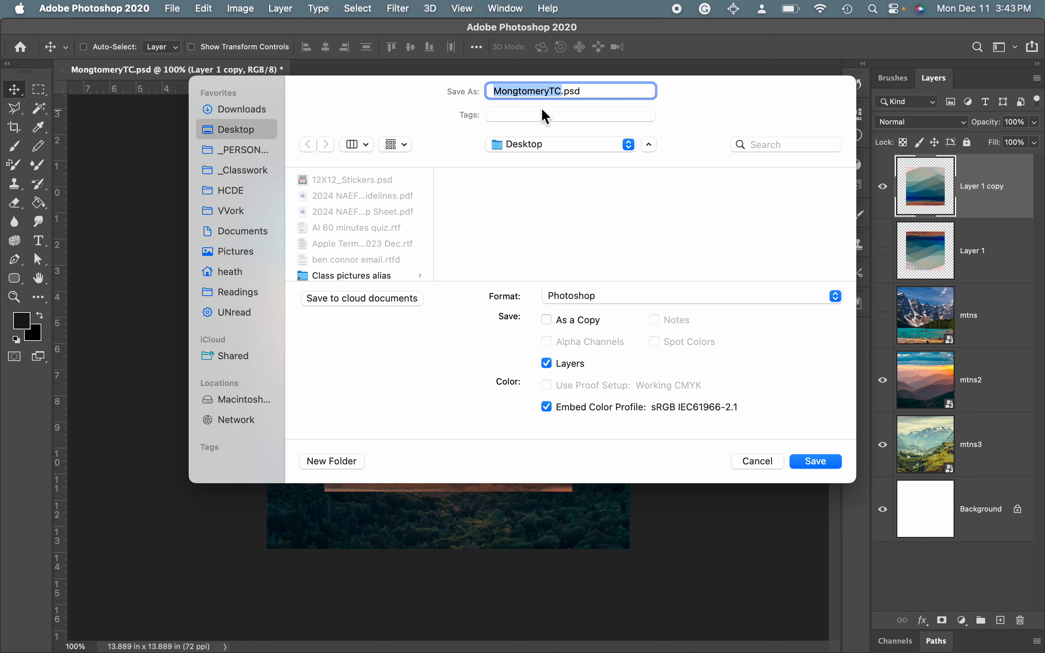
pyautogui.click(520, 91)
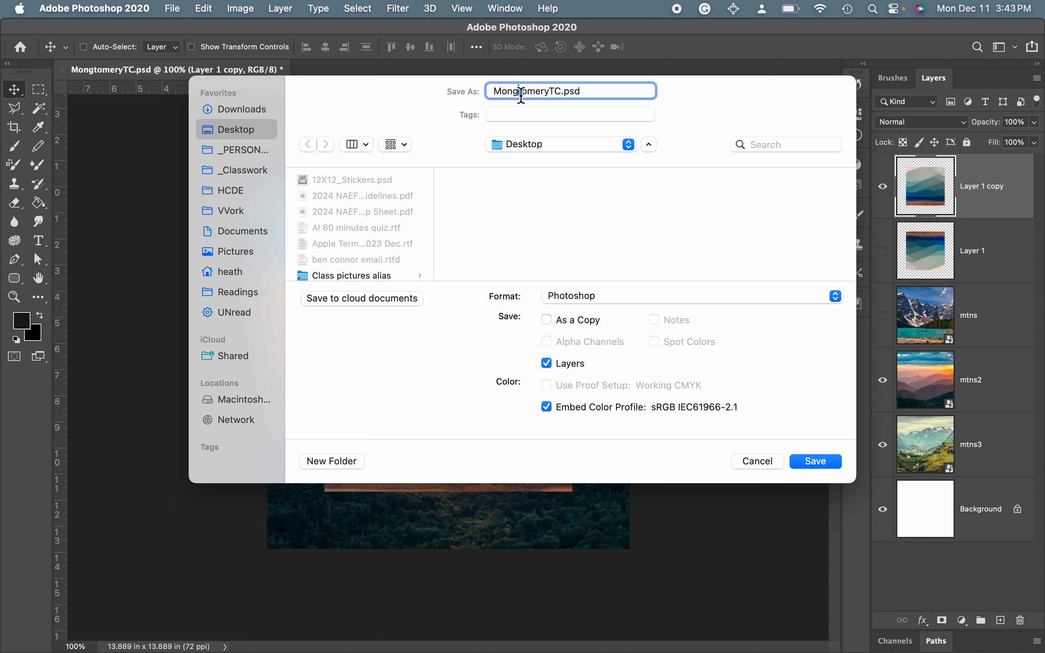
pyautogui.press('BackSpace')
pyautogui.press('Right')
pyautogui.press('BackSpace')
pyautogui.write('go')
pyautogui.press('Right')
pyautogui.press('Right')
pyautogui.press('Right')
pyautogui.write('3')
# - Set the MontgomeryTC3 copy's format to JPEG and save it as Progressive at Maximum quality 12
pyautogui.click(638, 297)
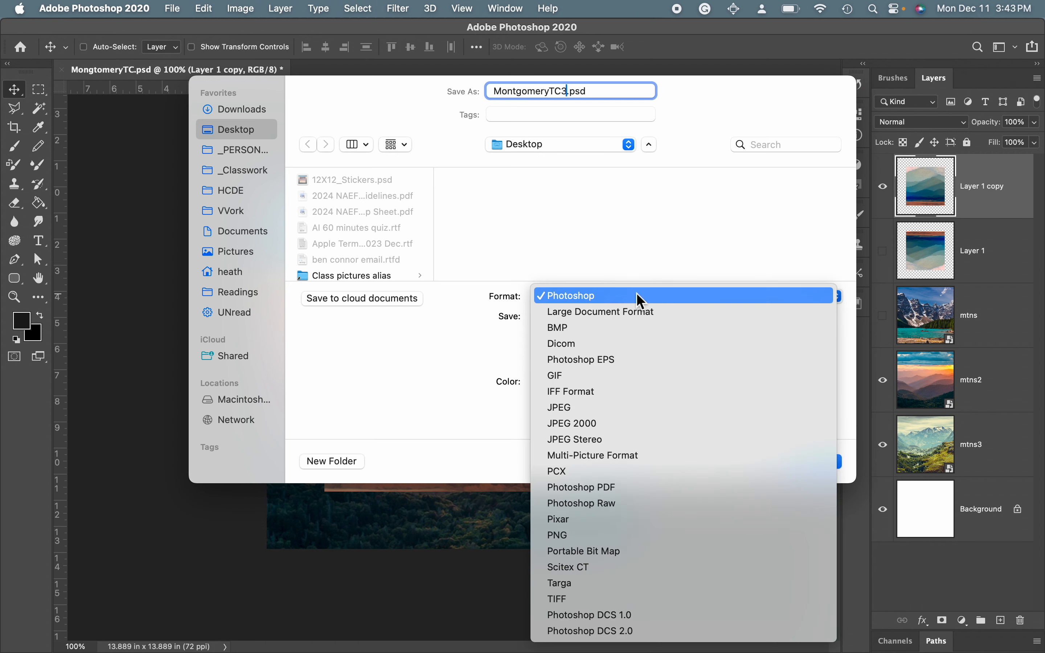
pyautogui.click(627, 408)
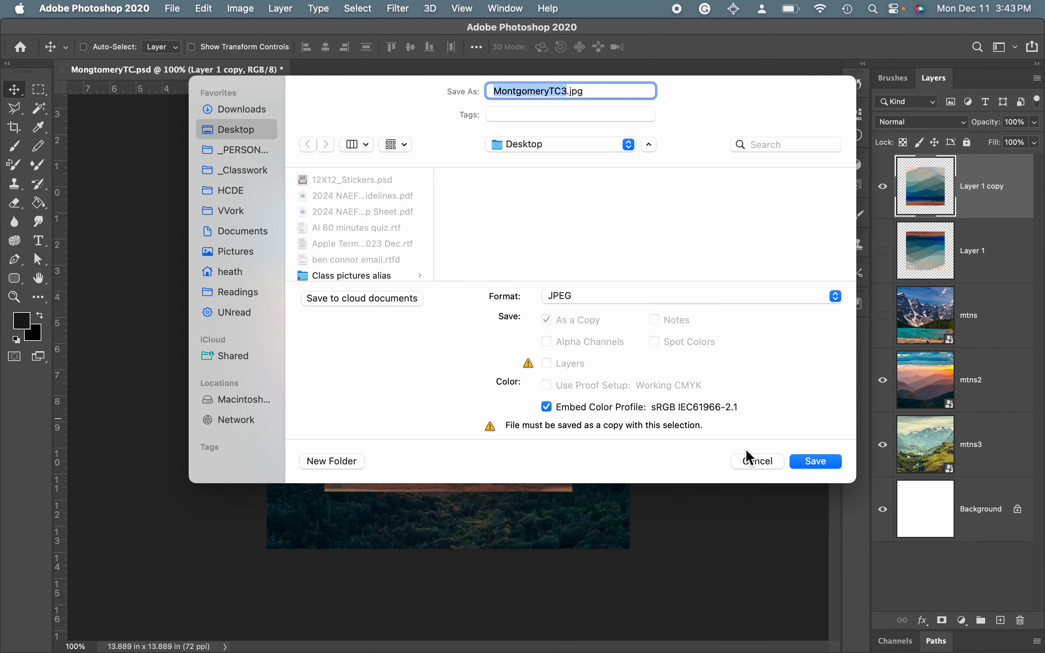
pyautogui.click(810, 461)
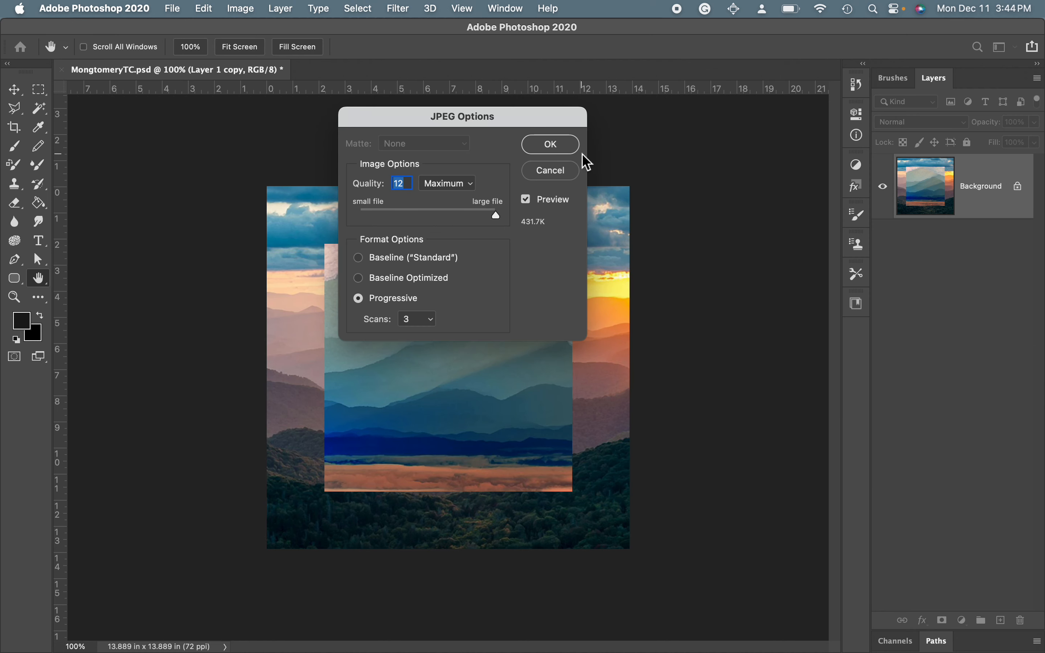
pyautogui.click(570, 149)
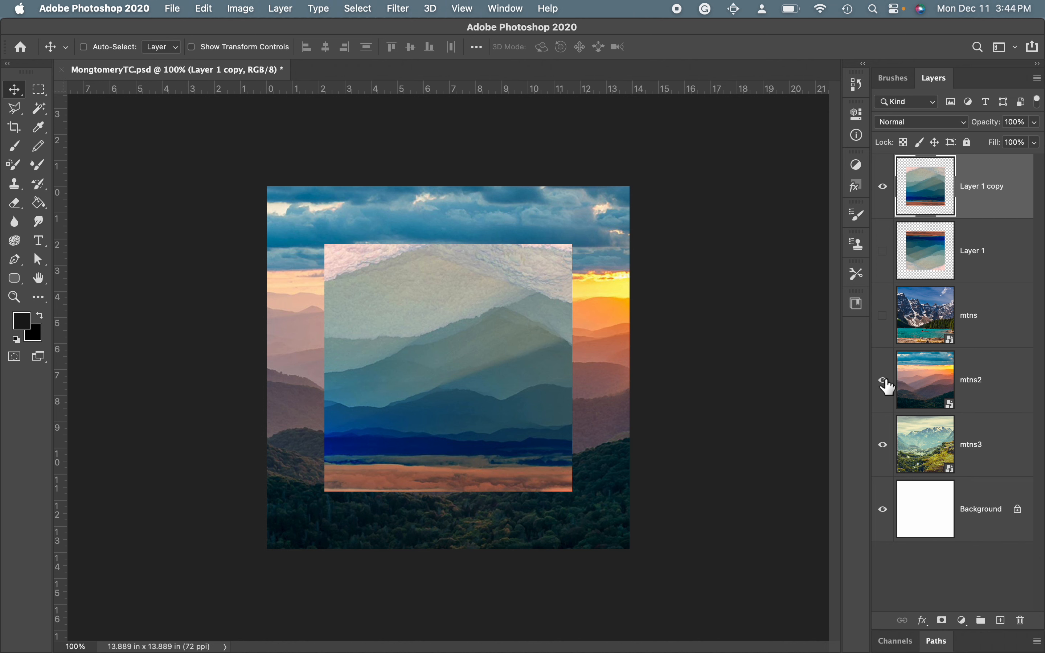
# - Hide the mtns2 layer to reveal mtns3 and save a JPEG copy to the Desktop as MontgomeryTC4
pyautogui.click(885, 384)
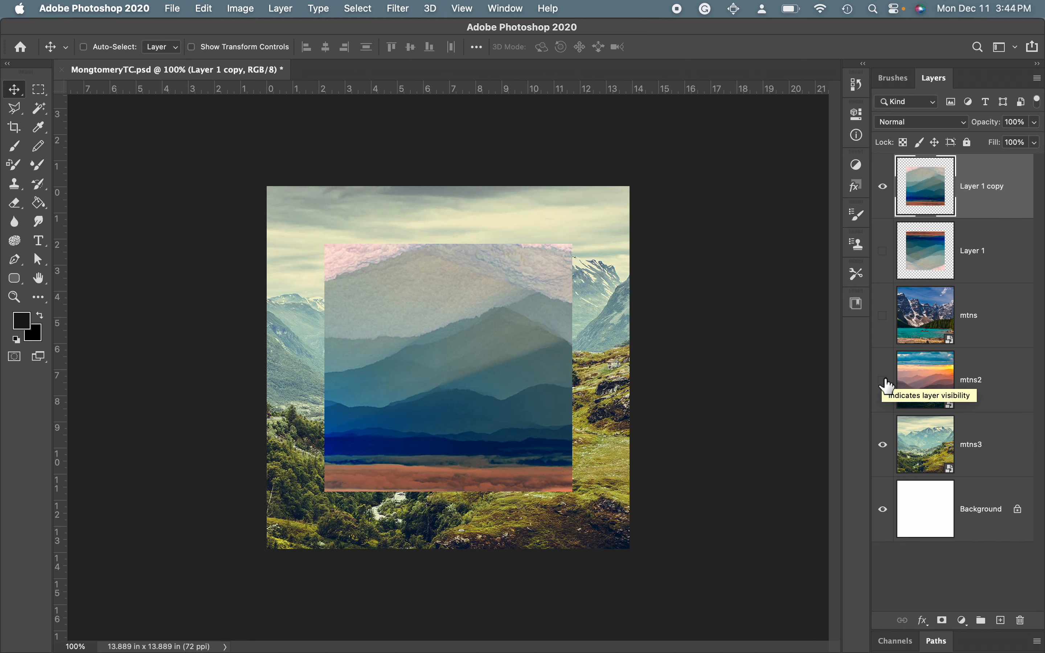
pyautogui.press('super+shift+s')
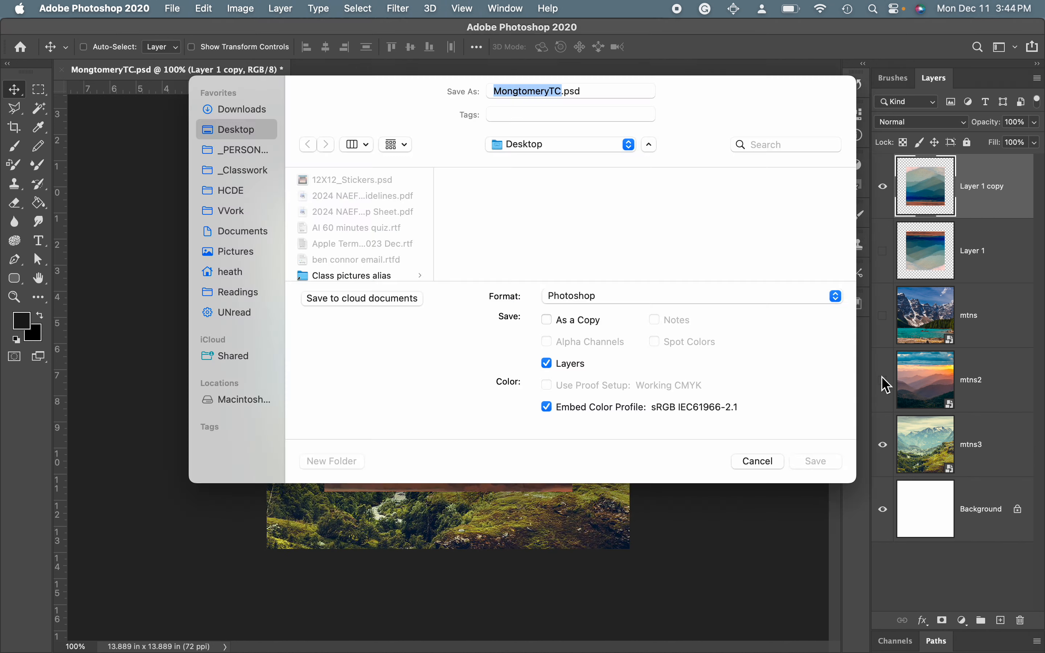
pyautogui.press('Right')
pyautogui.write('4')
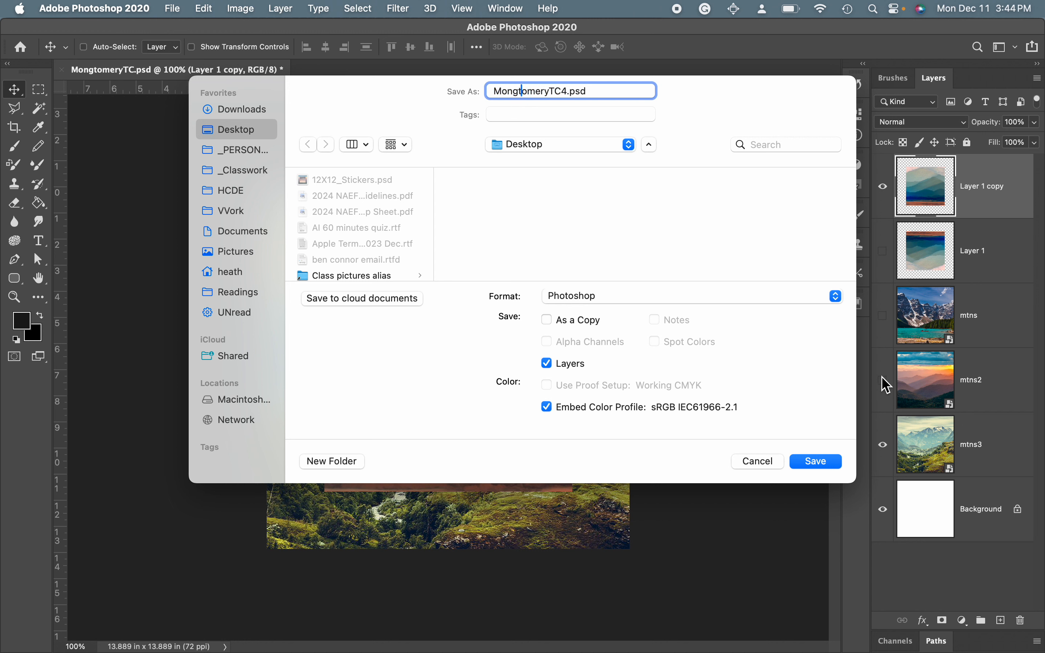
pyautogui.press('Delete')
pyautogui.write('t')
pyautogui.click(711, 293)
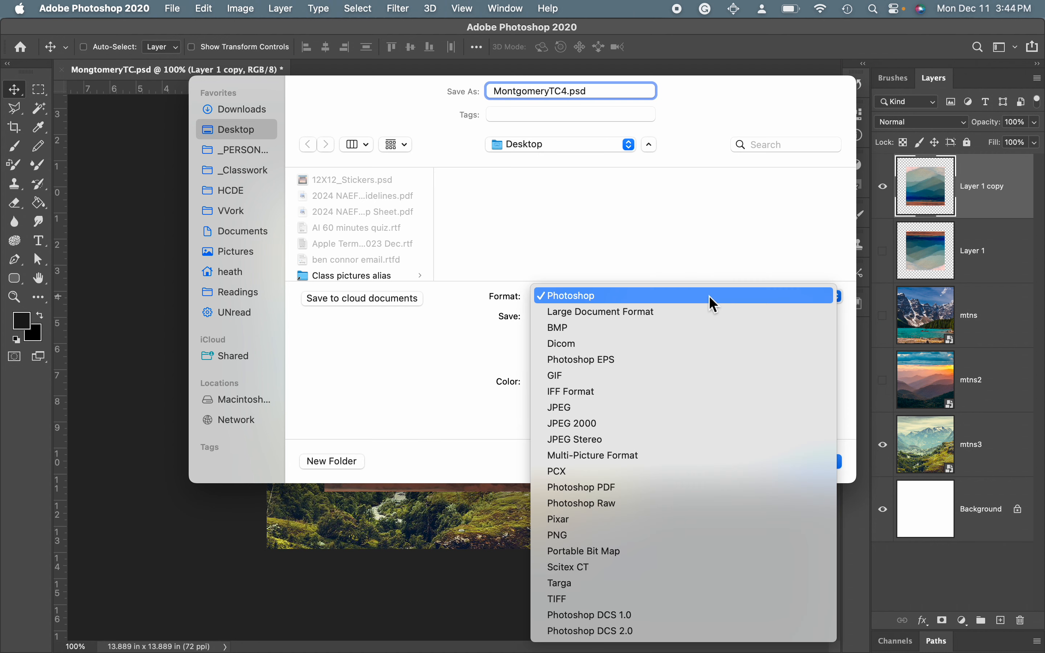
pyautogui.click(678, 415)
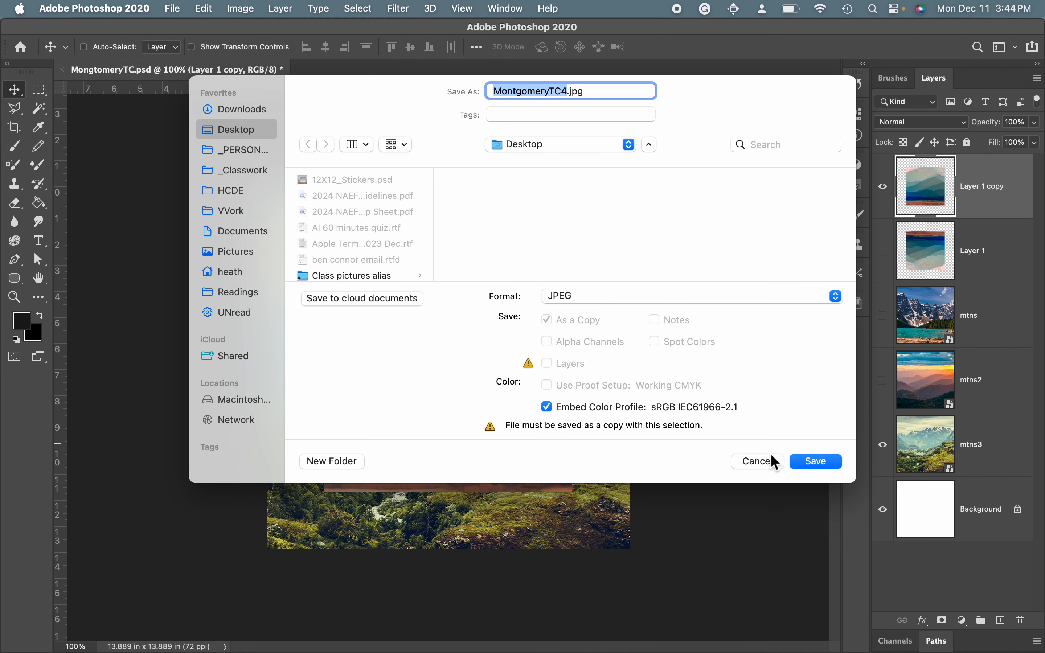
pyautogui.click(815, 462)
pyautogui.click(552, 147)
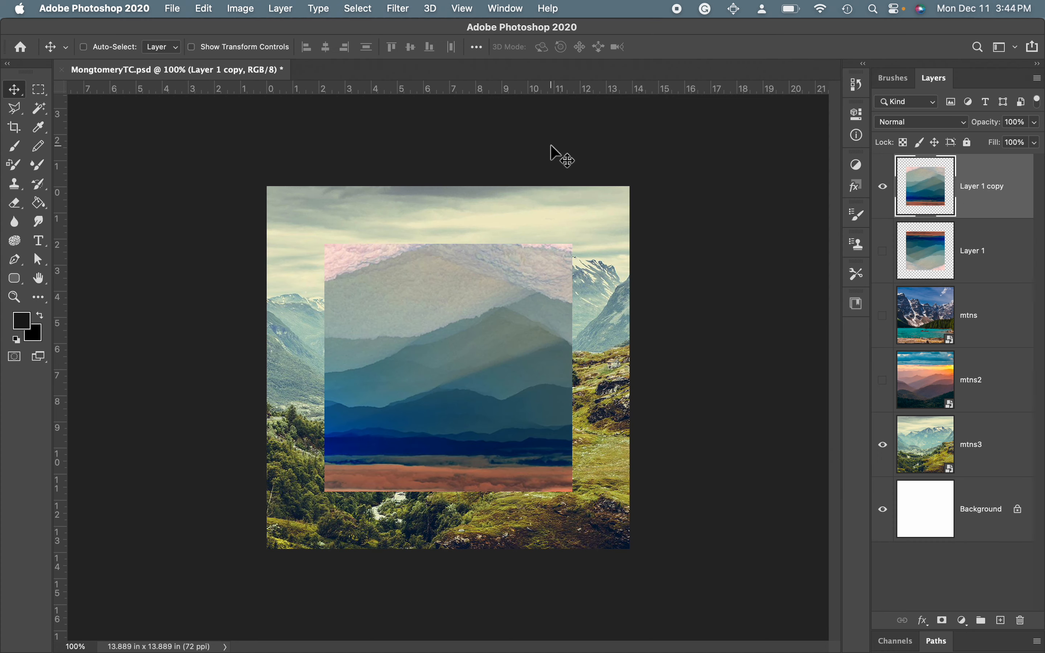
# - Hide Layer 1 copy and make a square marquee selection about 9.5 inches wide, centred on the canvas
pyautogui.click(885, 190)
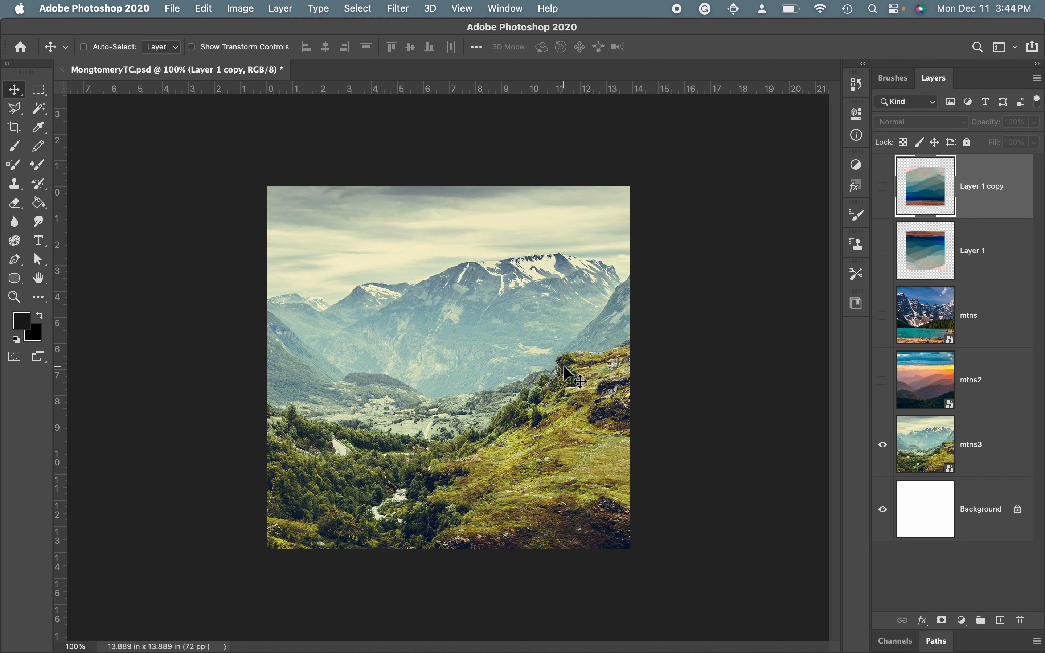
pyautogui.click(38, 90)
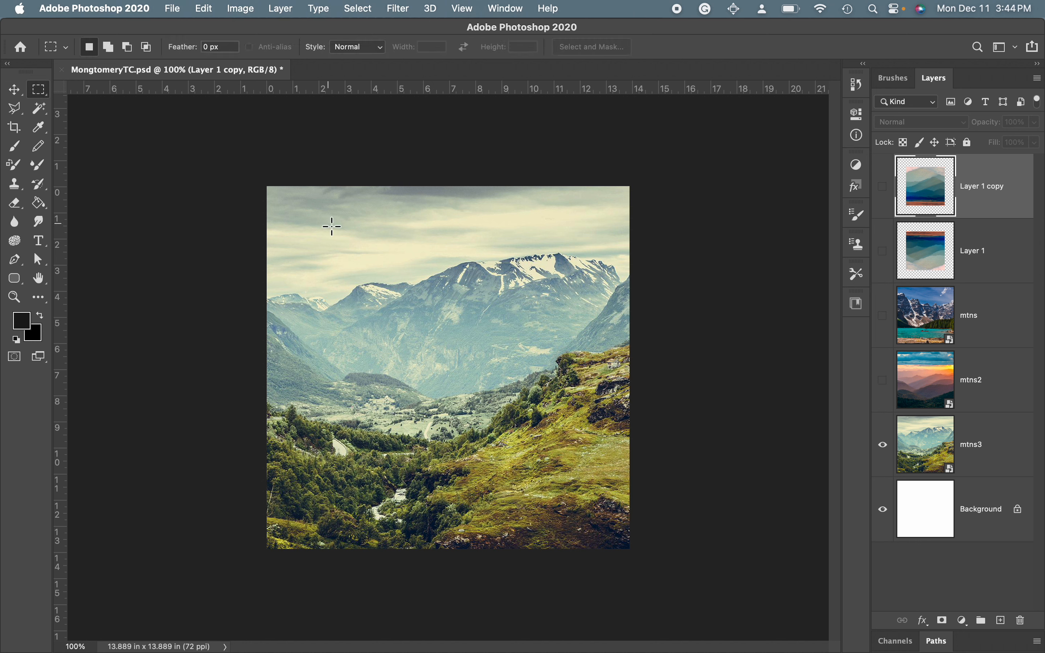
pyautogui.moveTo(346, 240); pyautogui.dragTo(593, 498)
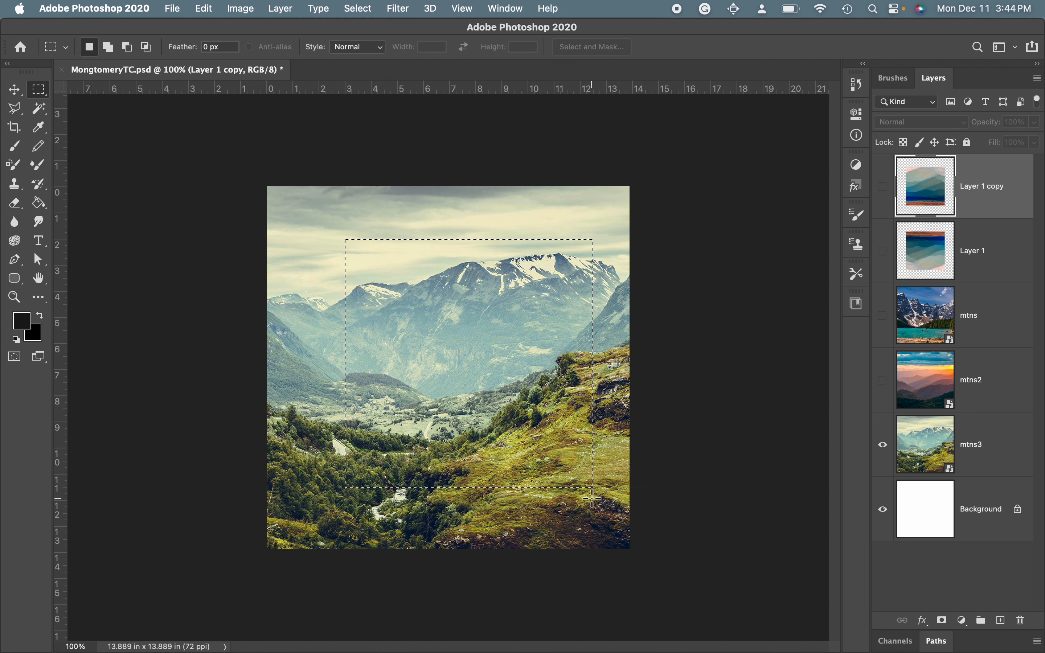
pyautogui.moveTo(465, 318); pyautogui.dragTo(450, 337)
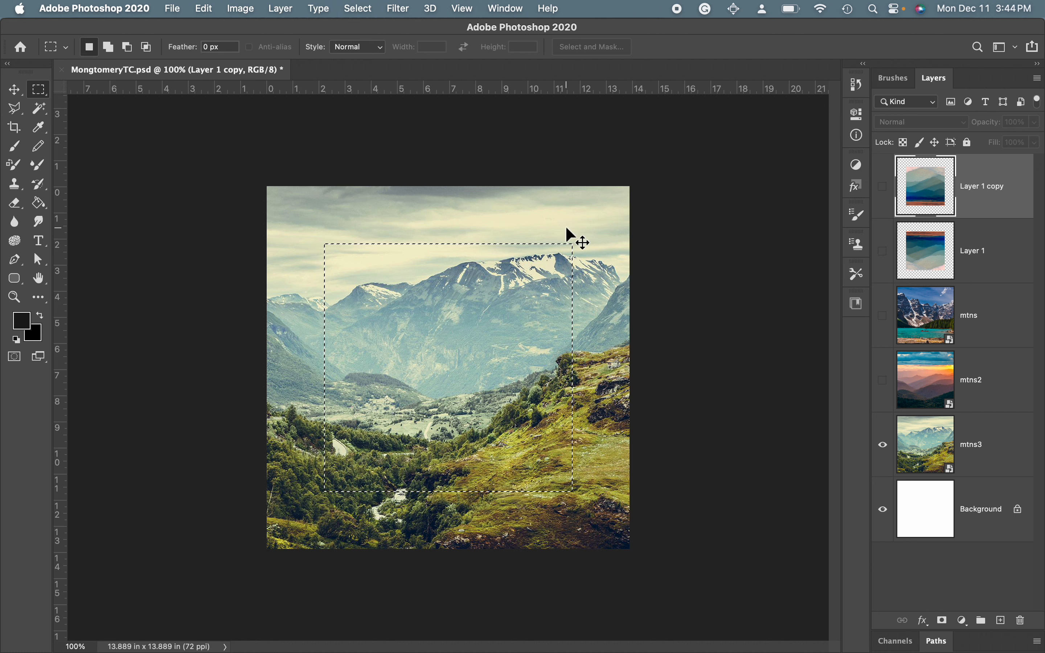
# - Copy the selected square of the mtns3 layer to a new layer and invert its colours
pyautogui.click(1017, 456)
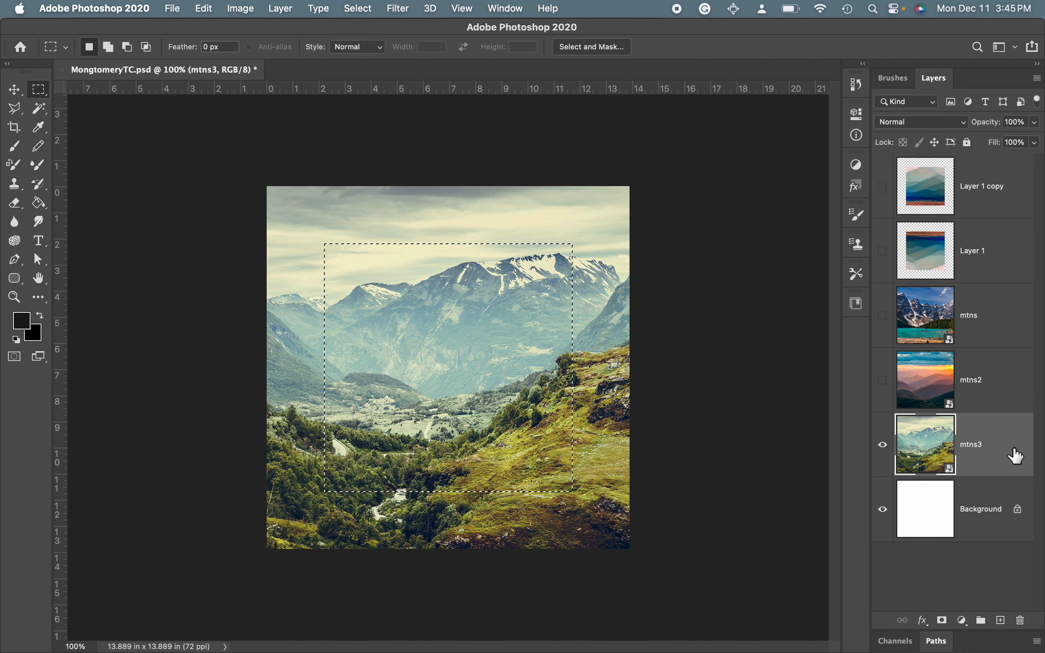
pyautogui.press('super+j')
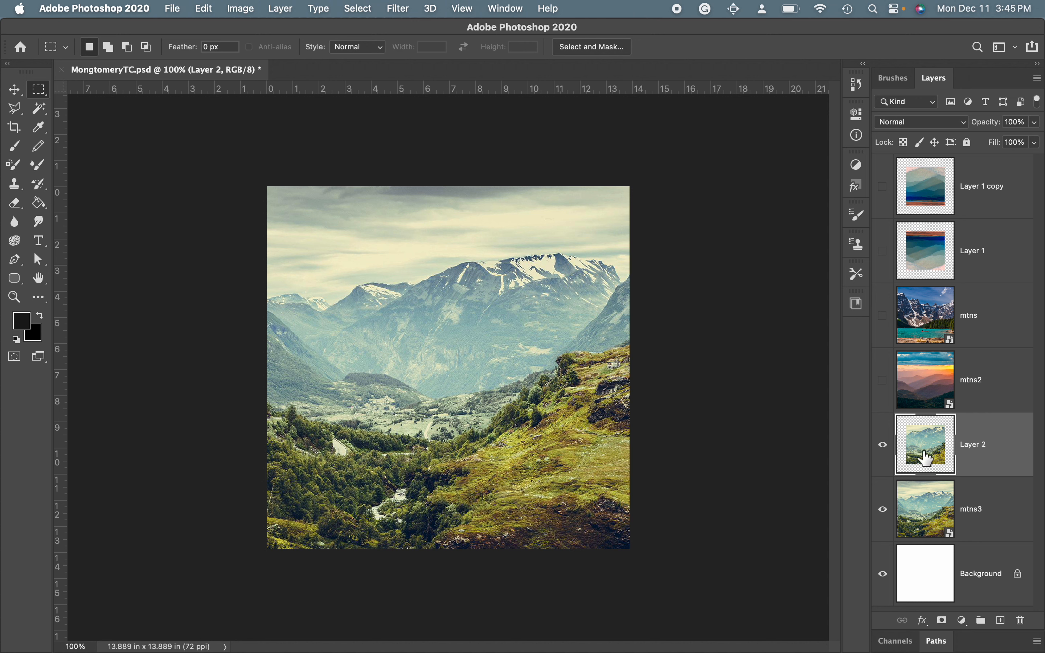
pyautogui.moveTo(954, 465); pyautogui.dragTo(952, 465)
pyautogui.press('super+i')
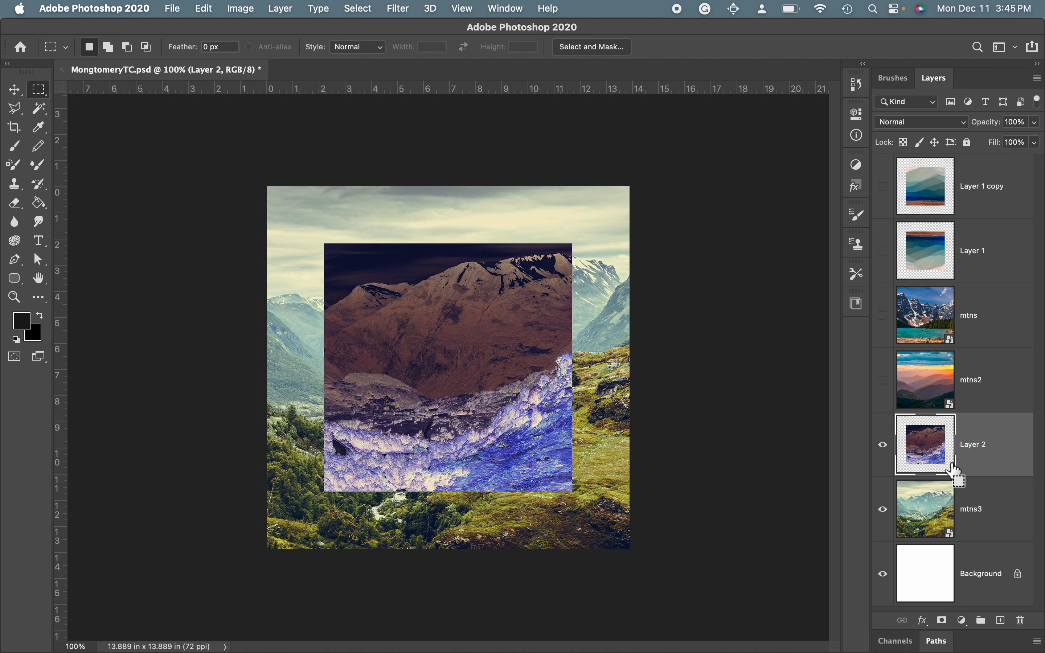
# - Save a Progressive JPEG copy to the Desktop as MontgomeryTC5 at Maximum quality 12
pyautogui.press('super+shift+s')
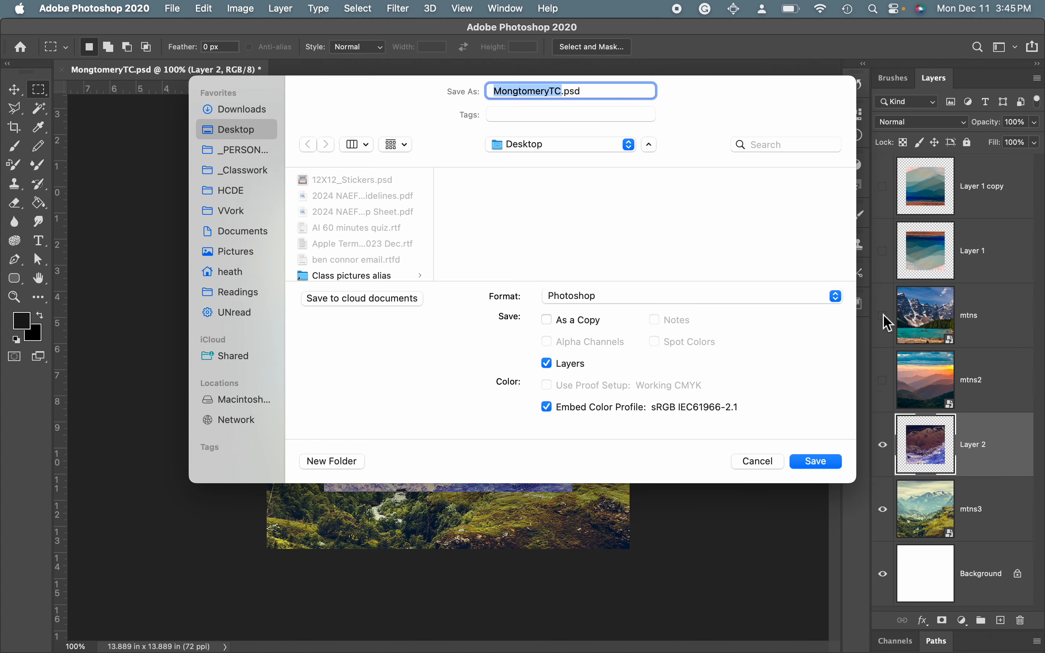
pyautogui.press('Right')
pyautogui.write('5')
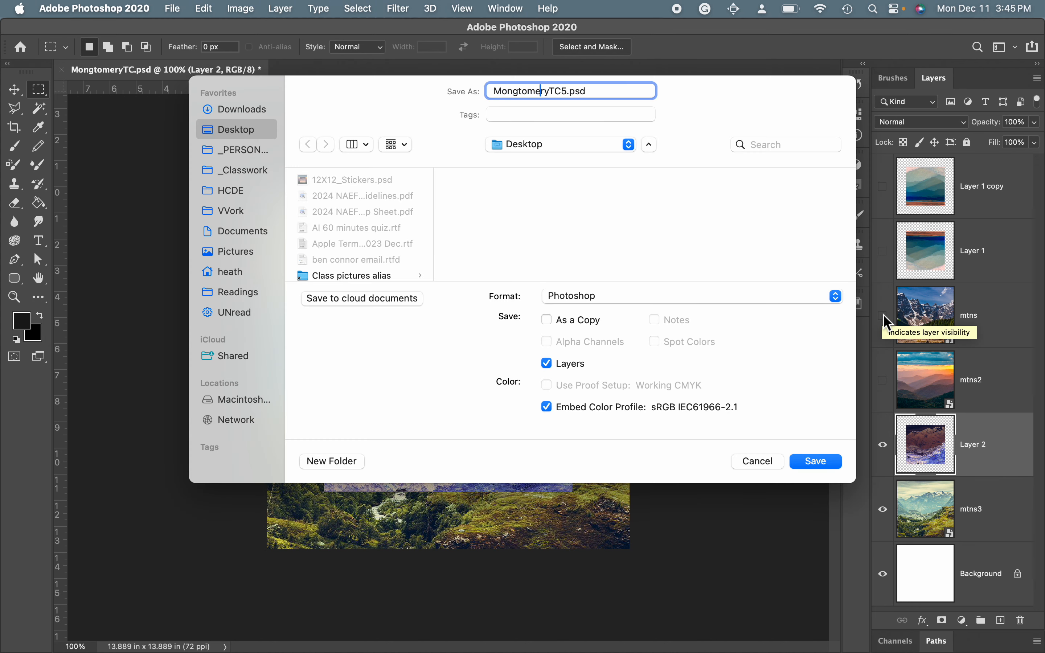
pyautogui.press('BackSpace')
pyautogui.press('Left')
pyautogui.write('t')
pyautogui.click(754, 297)
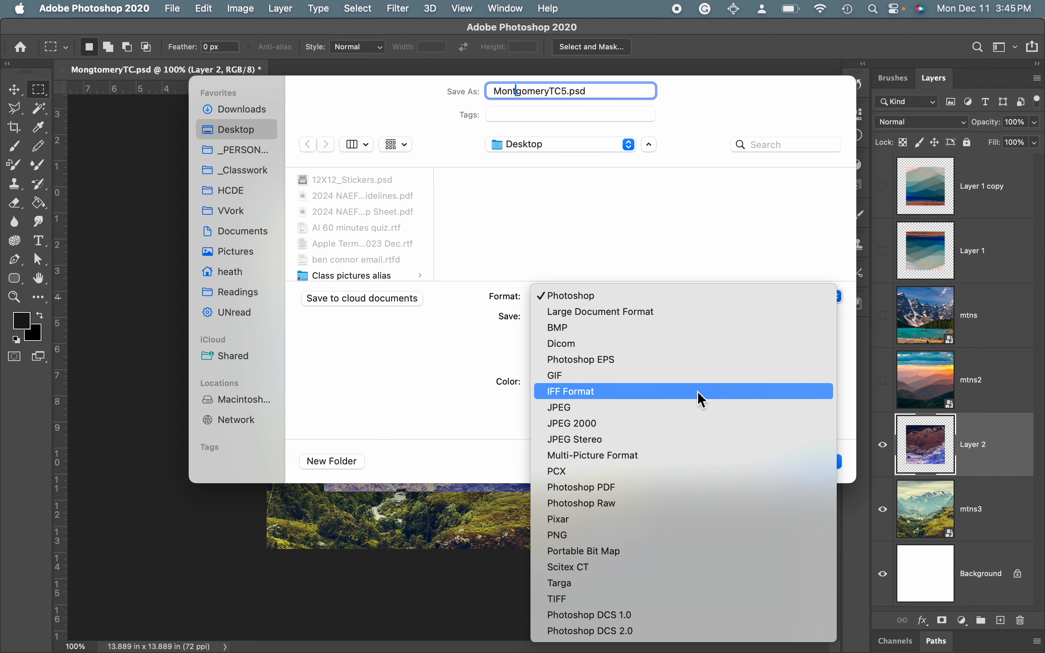
pyautogui.click(690, 408)
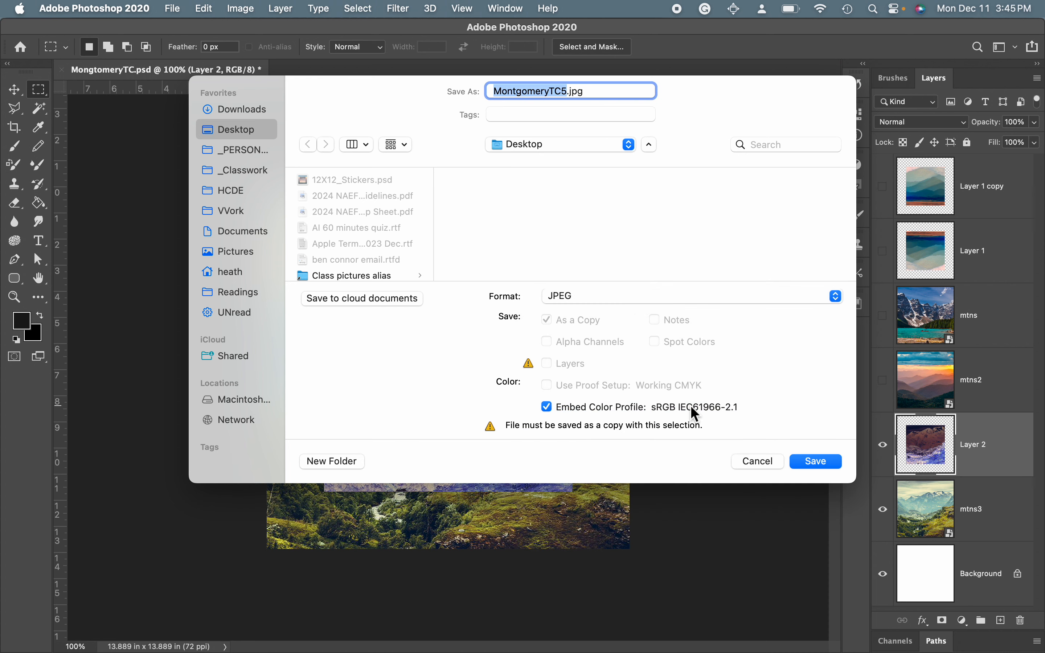
pyautogui.click(815, 462)
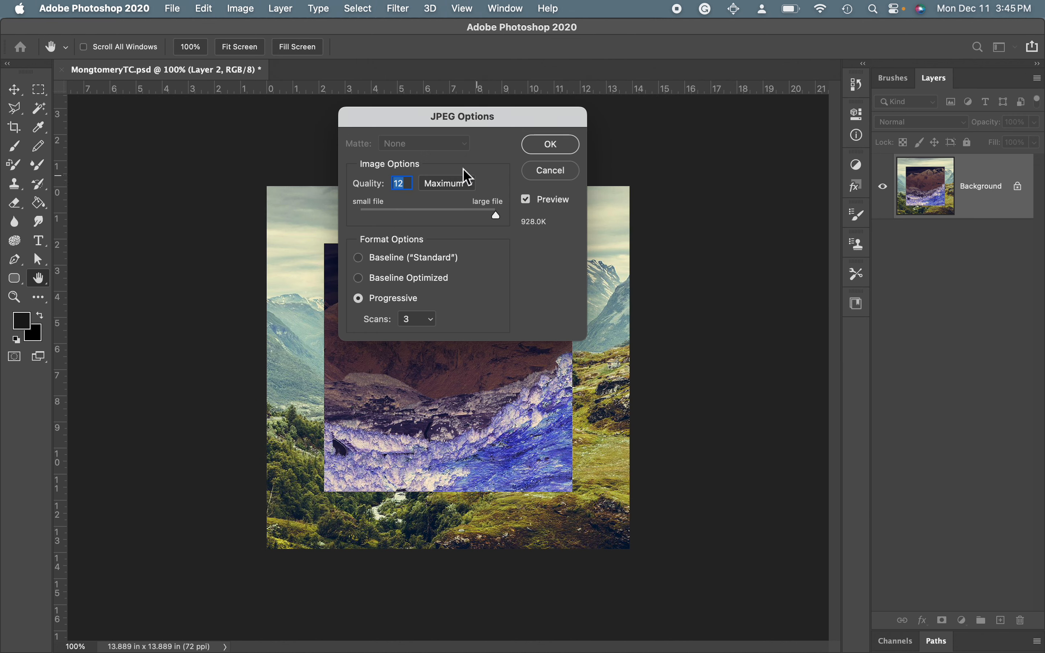
pyautogui.click(553, 144)
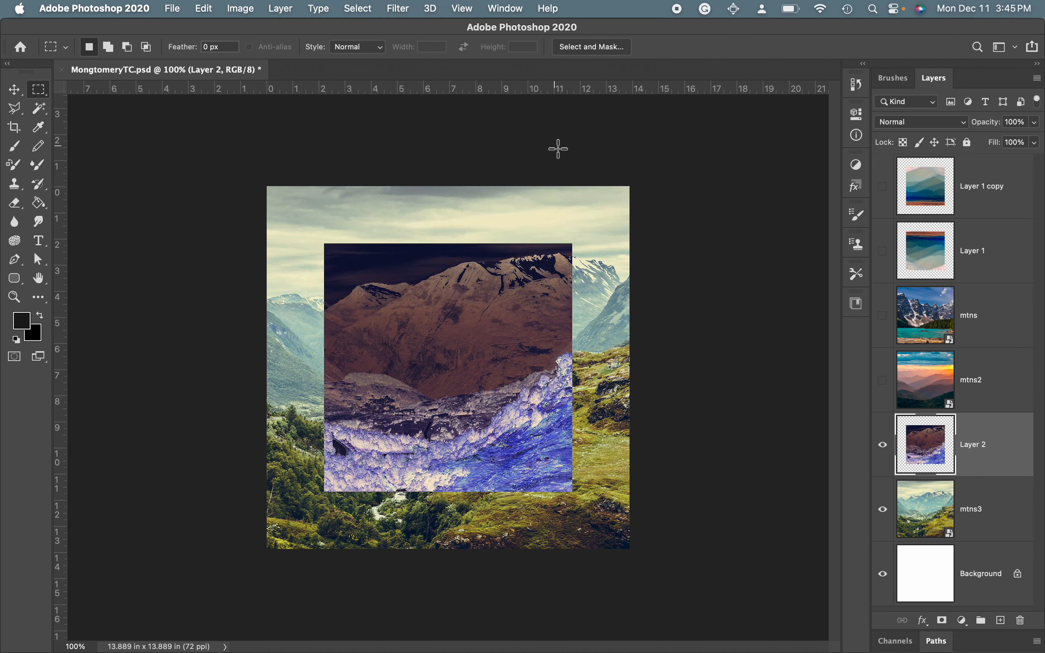
# - Save the layered Photoshop document to the Desktop under the corrected file name MontgomeryTC.psd
pyautogui.press('super+shift+s')
pyautogui.press('Left')
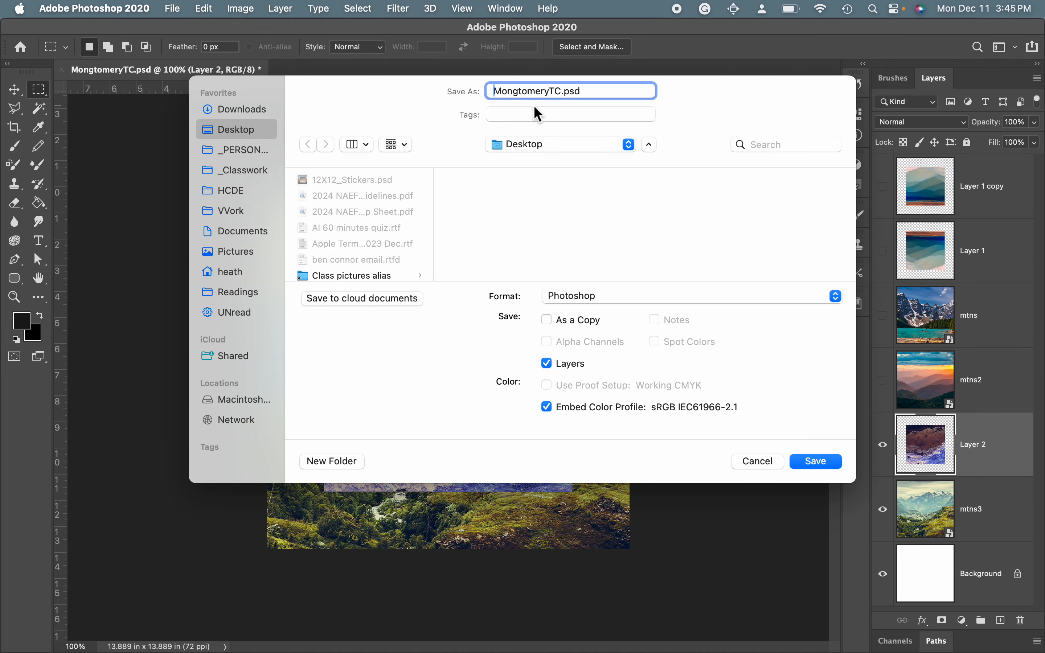
pyautogui.press('BackSpace')
pyautogui.write('t')
pyautogui.click(818, 461)
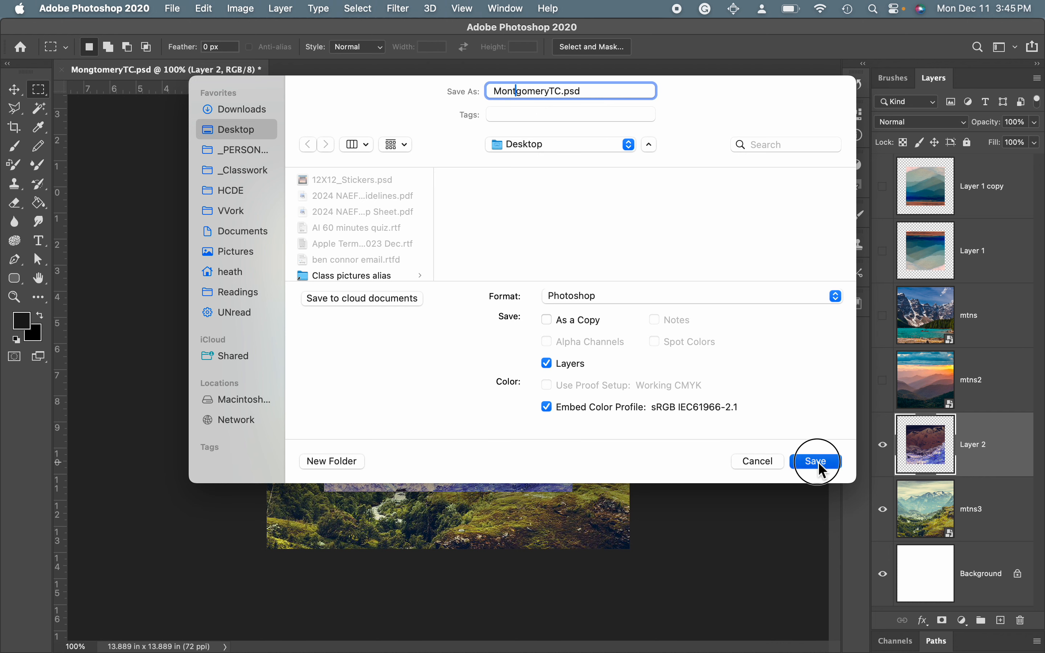
pyautogui.click(638, 251)
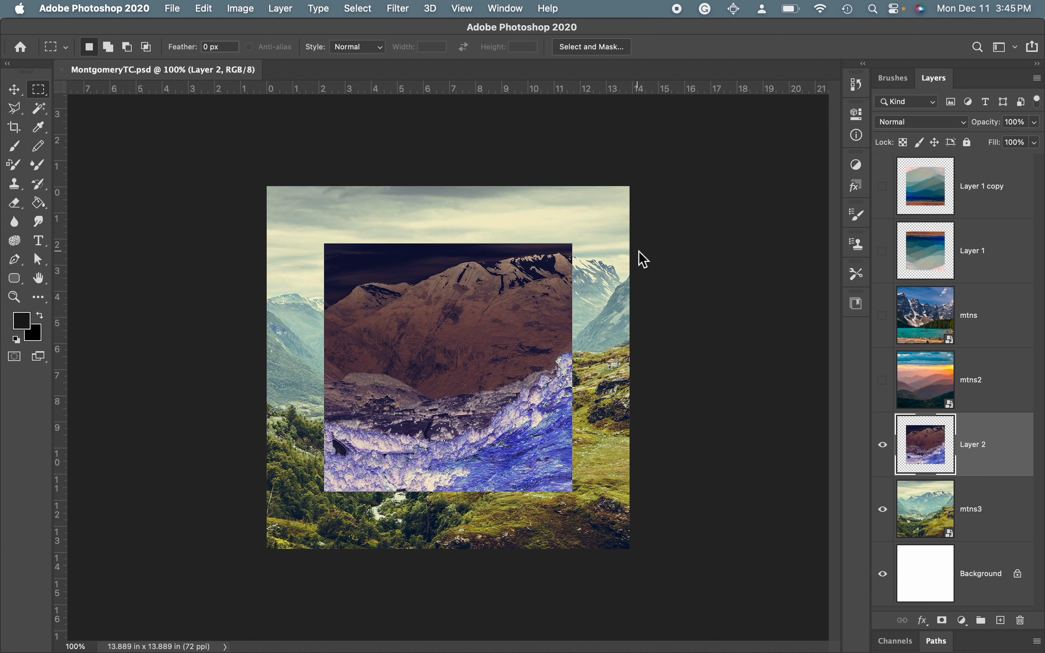
# - Rotate the inverted square on Layer 2 by 180 degrees with Free Transform
pyautogui.press('super+t')
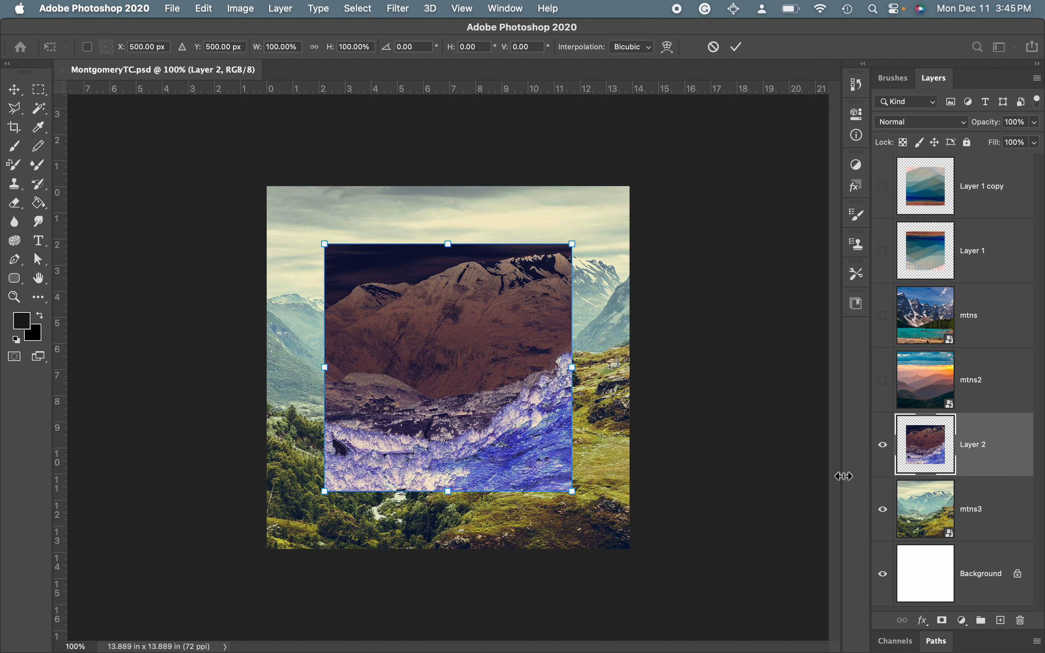
pyautogui.click(418, 45)
pyautogui.write('180')
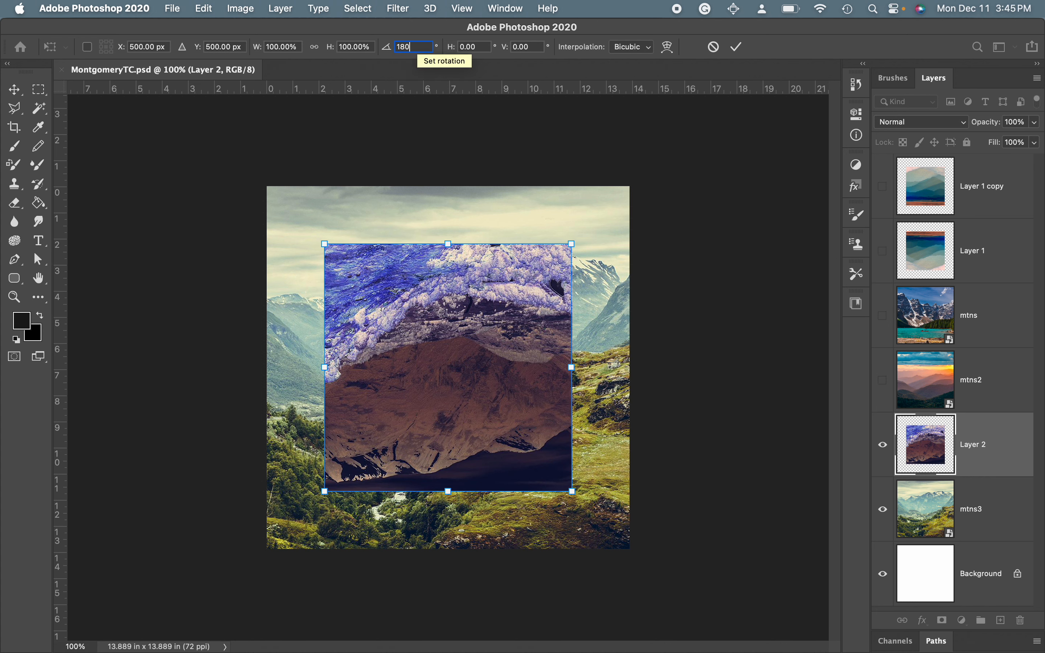
pyautogui.press('Return')
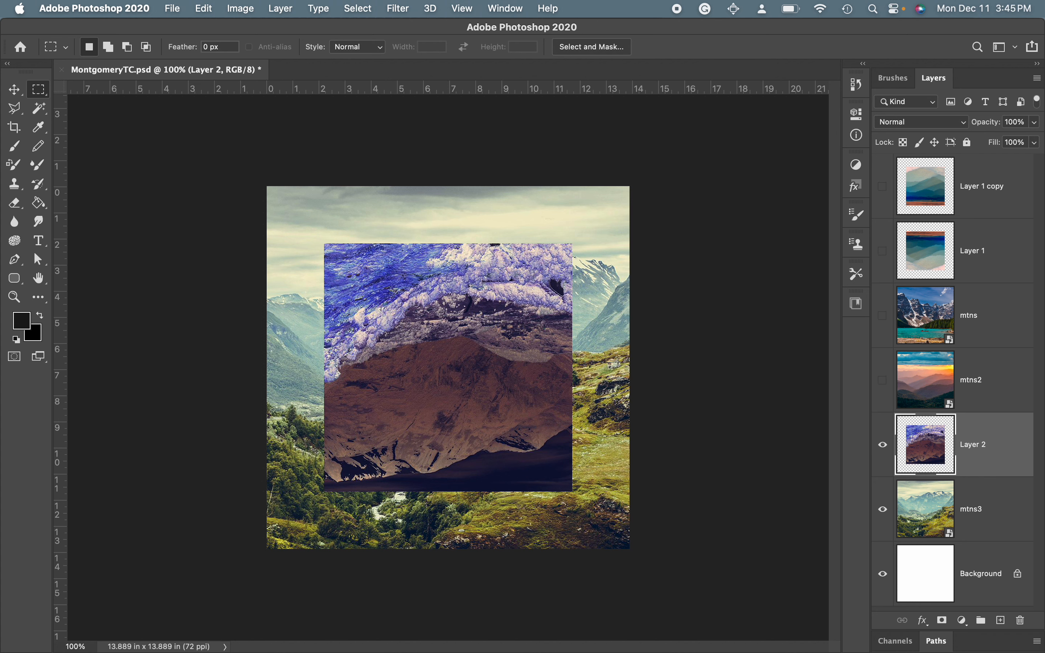
# - Save a Progressive JPEG copy of the rotated version to the Desktop as MontgomeryTC6 at Maximum quality 12
pyautogui.press('super+shift+s')
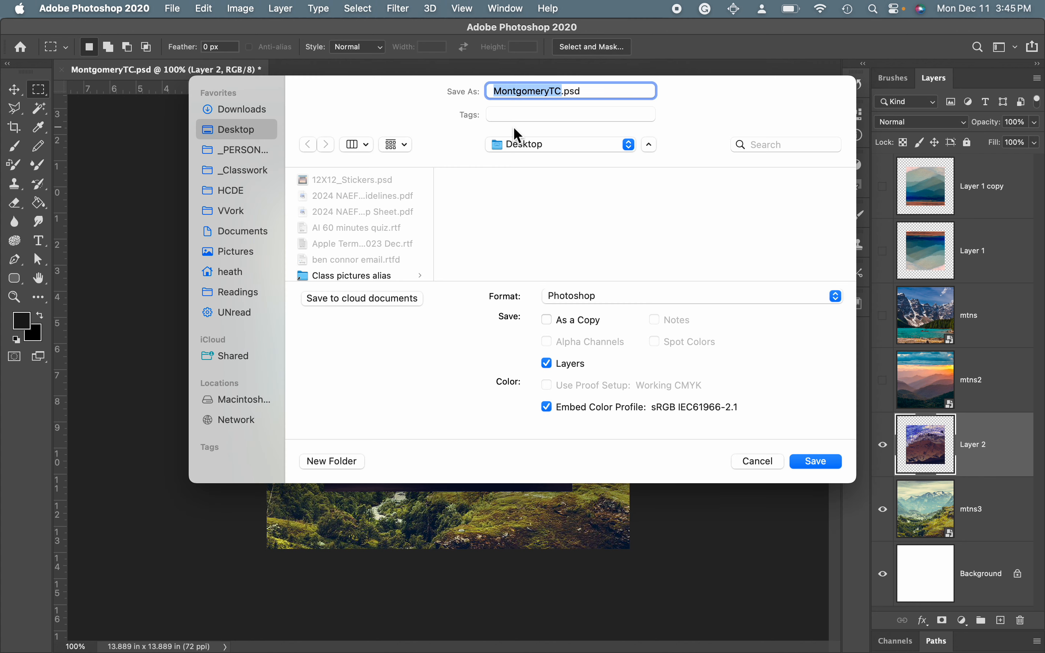
pyautogui.press('Right')
pyautogui.write('6')
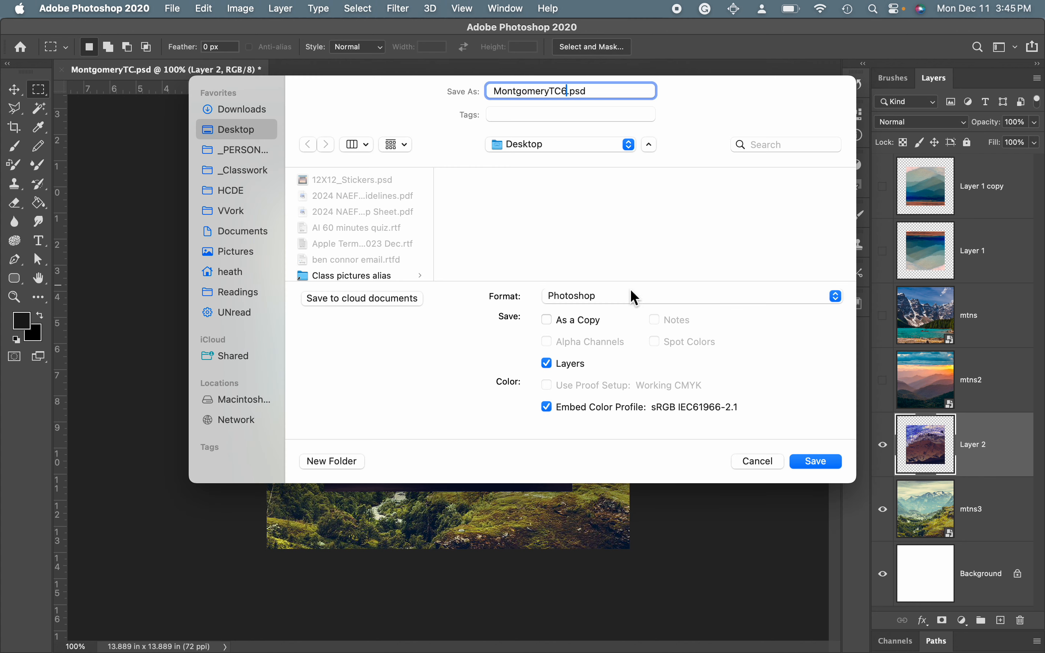
pyautogui.click(634, 297)
pyautogui.click(602, 409)
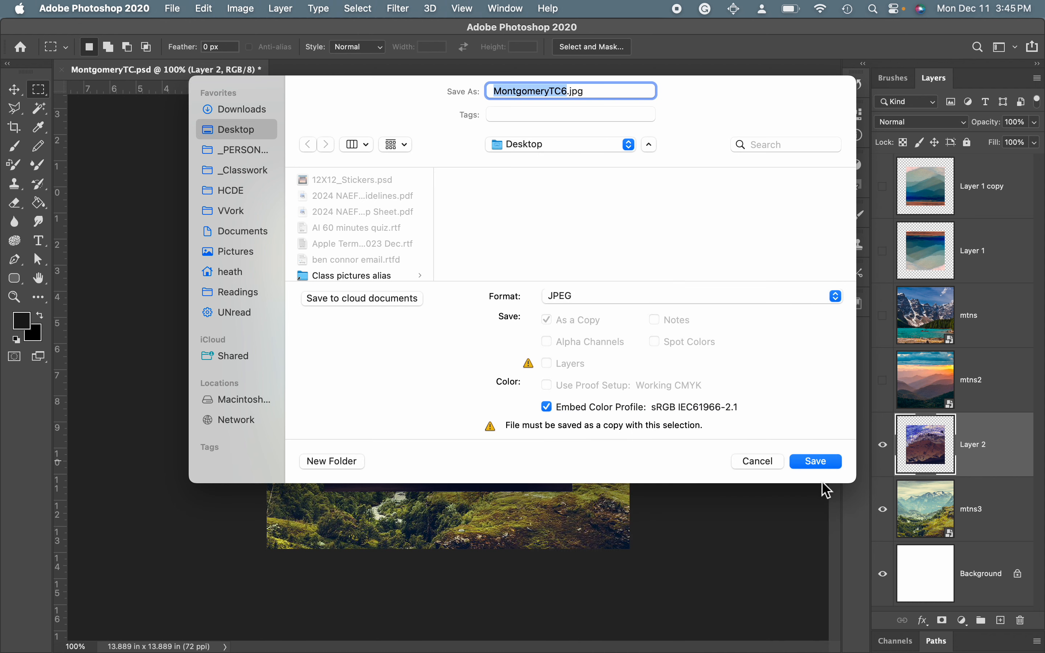
pyautogui.click(818, 463)
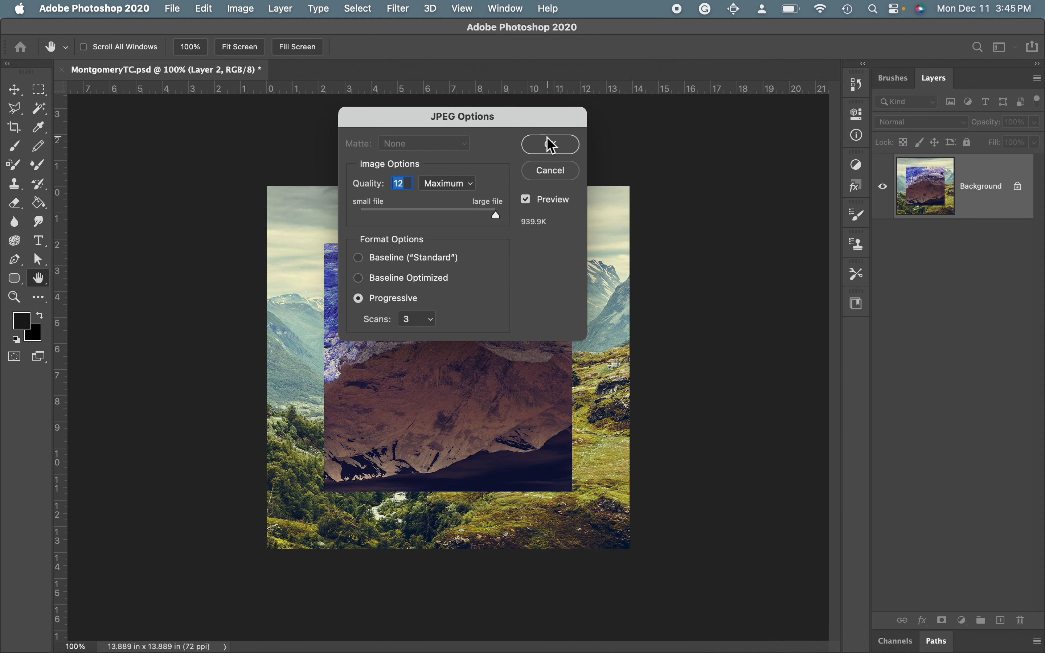
pyautogui.click(551, 145)
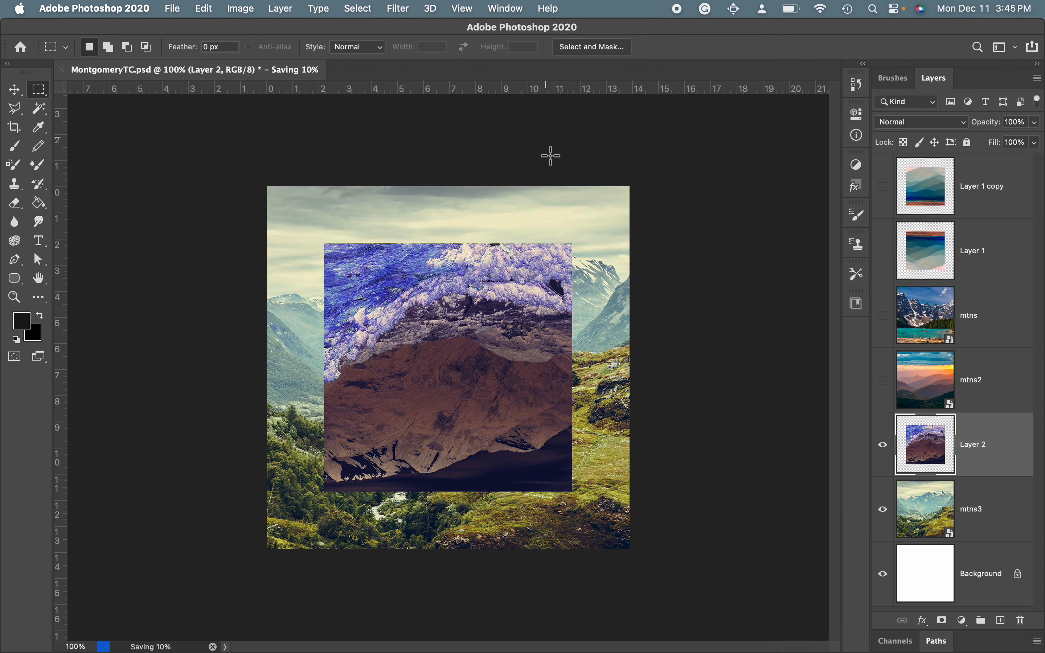
# - Hide mtns3, move Layer 2 above the mtns layer, and show mtns as the background
pyautogui.click(885, 511)
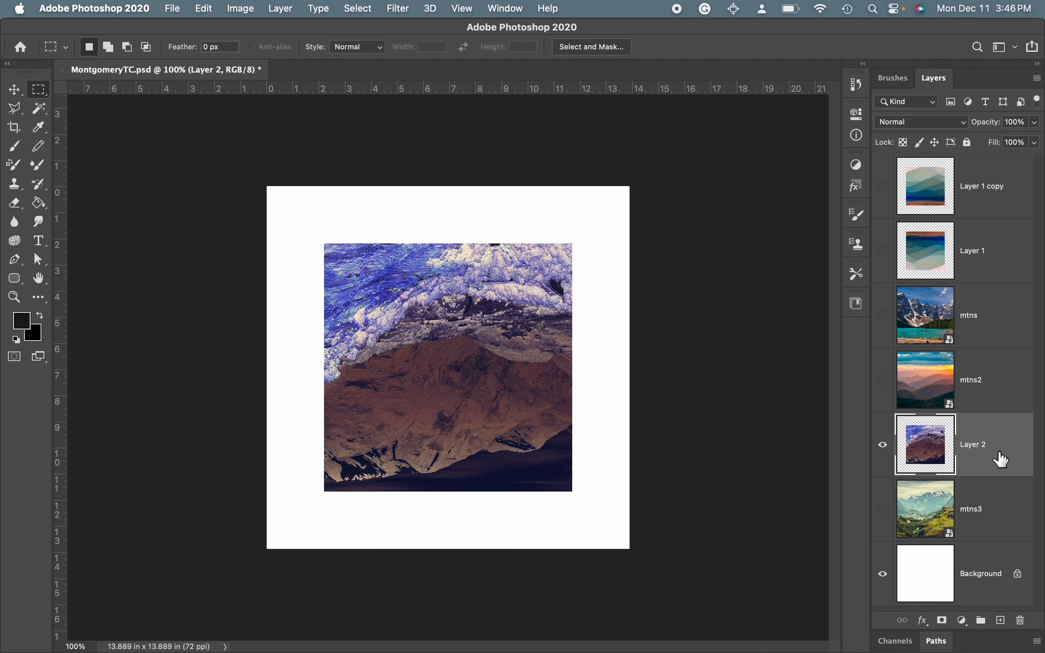
pyautogui.moveTo(998, 457); pyautogui.dragTo(984, 305)
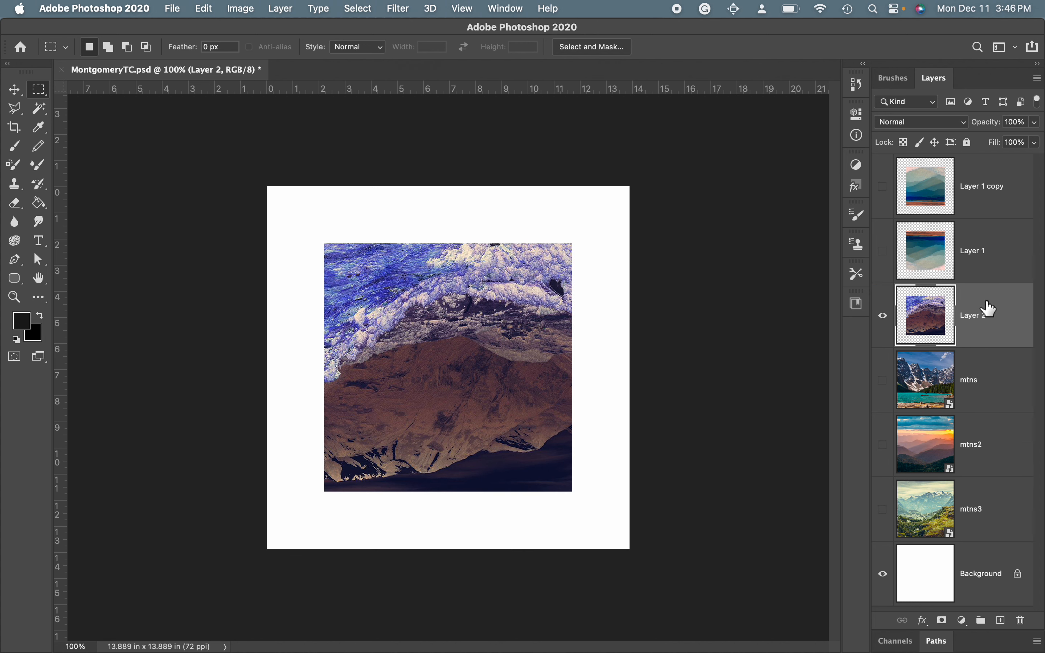
pyautogui.click(883, 380)
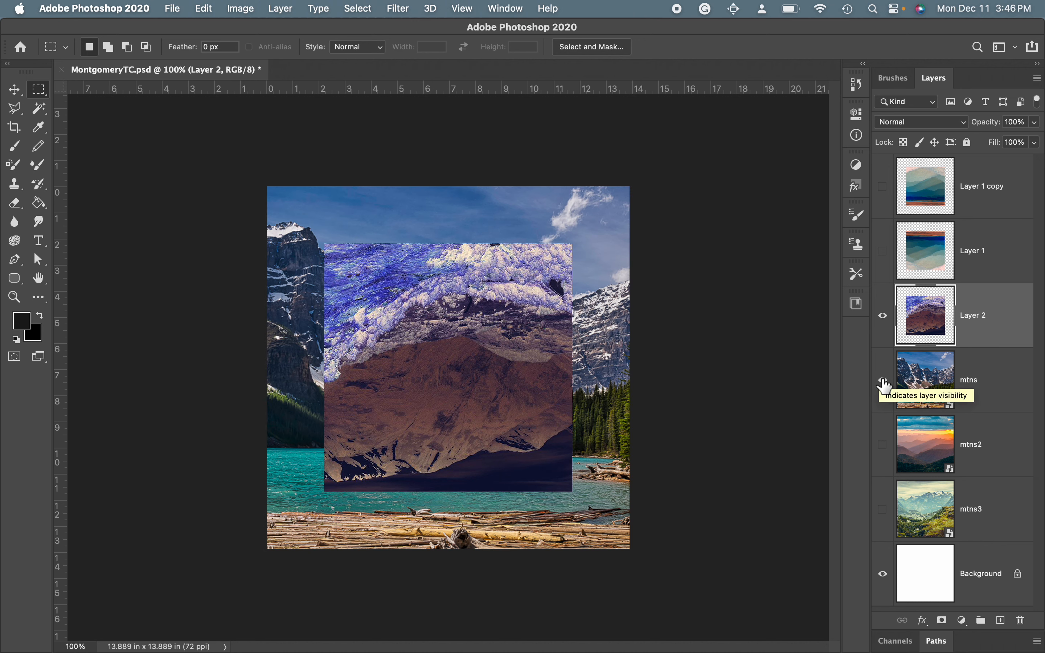
# - Save a Progressive JPEG copy of the mtns background version to the Desktop as MontgomeryTC7 at Maximum quality 12
pyautogui.press('super+shift+s')
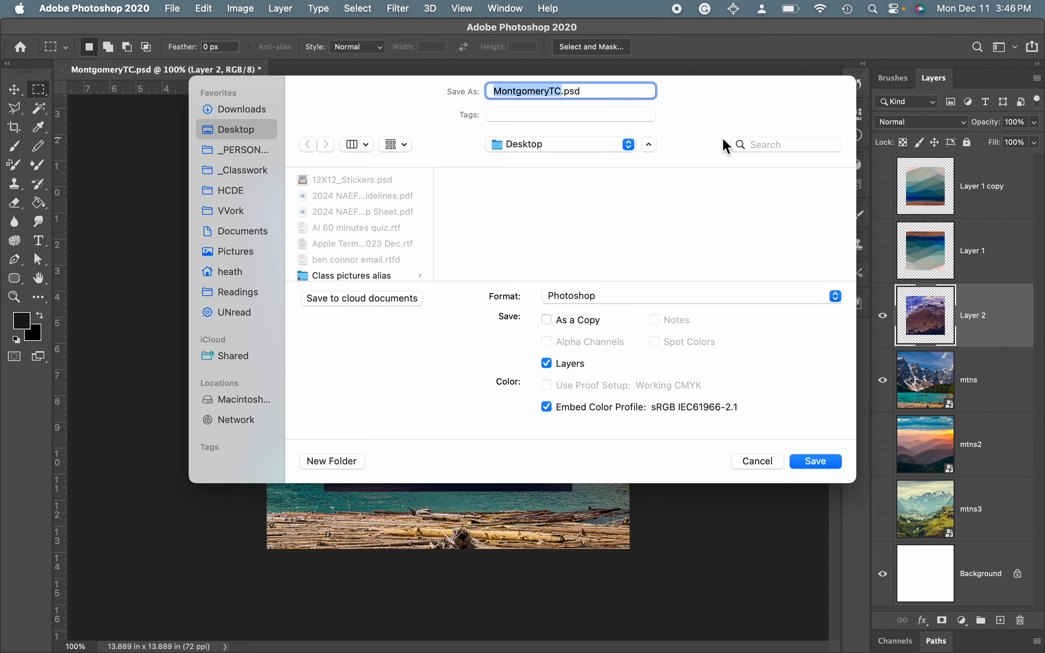
pyautogui.press('Right')
pyautogui.write('7')
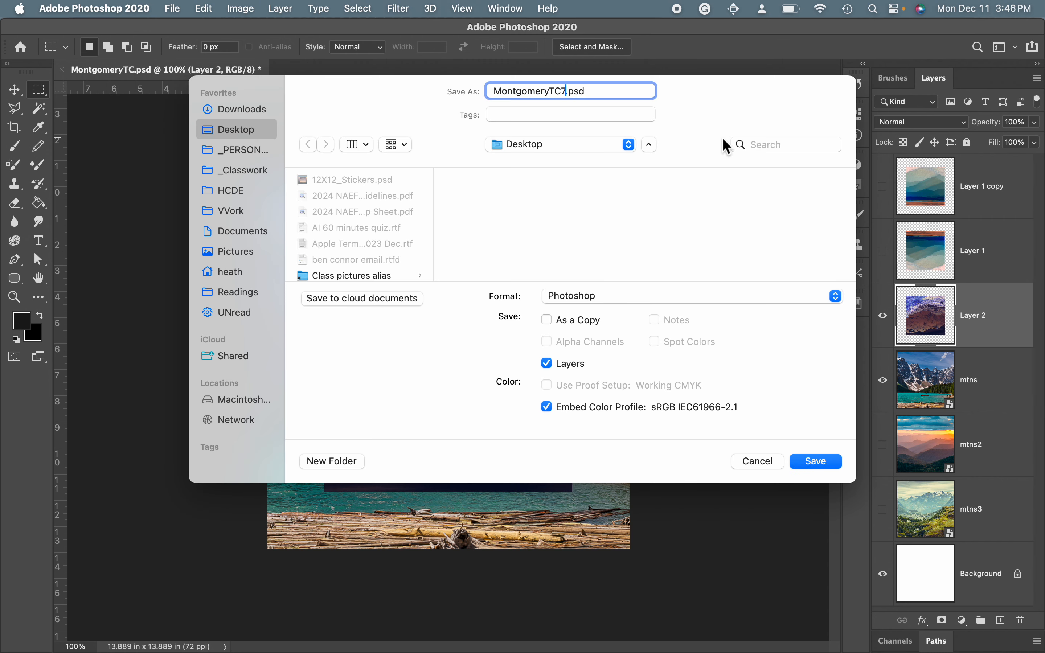
pyautogui.click(632, 304)
pyautogui.click(597, 406)
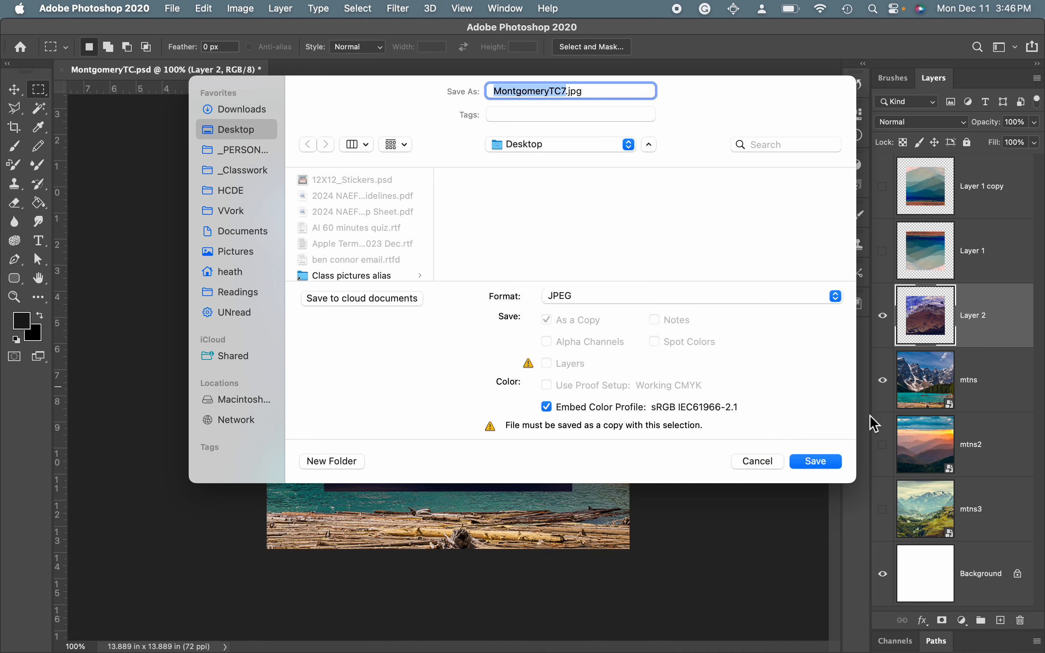
pyautogui.click(814, 459)
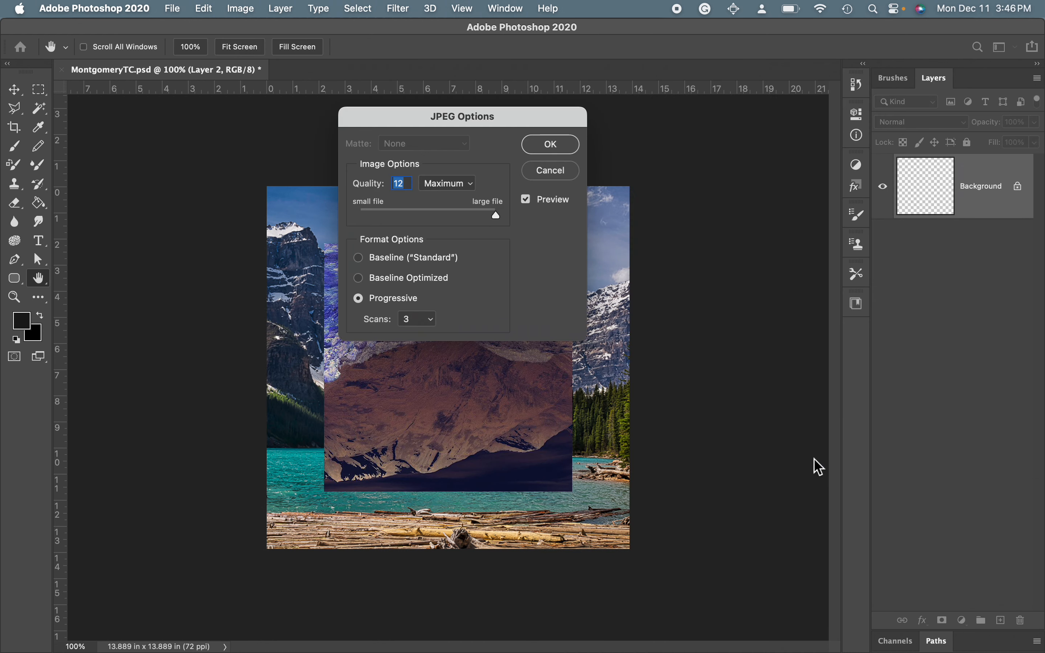
pyautogui.click(547, 145)
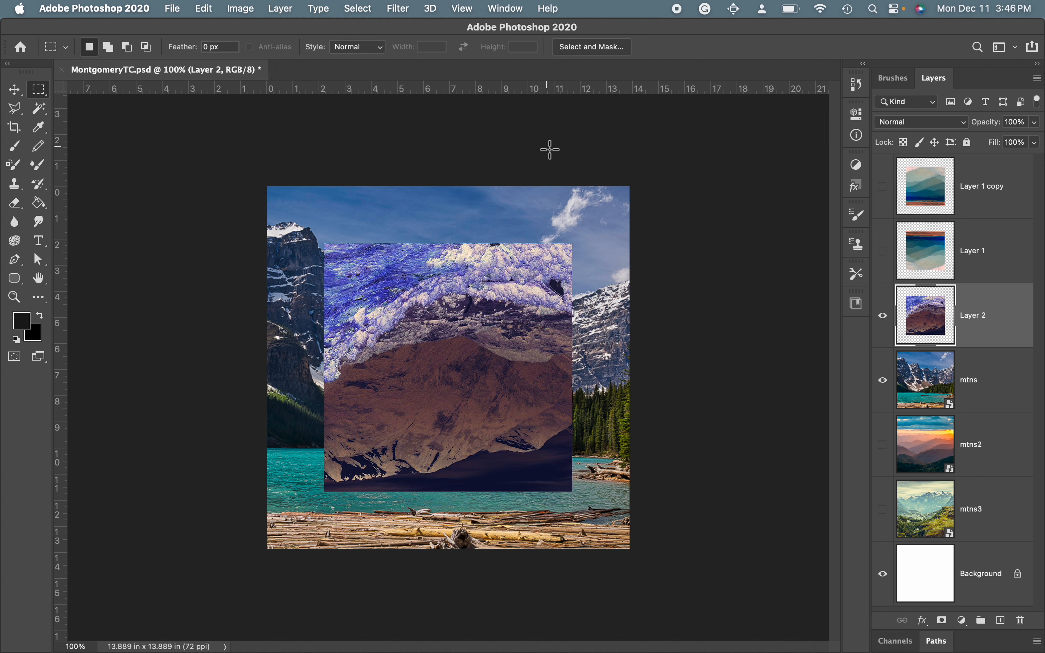
# - Rotate the inverted square on Layer 2 by 180 degrees over the mtns background with Free Transform
pyautogui.hotkey('ctrl', 't')
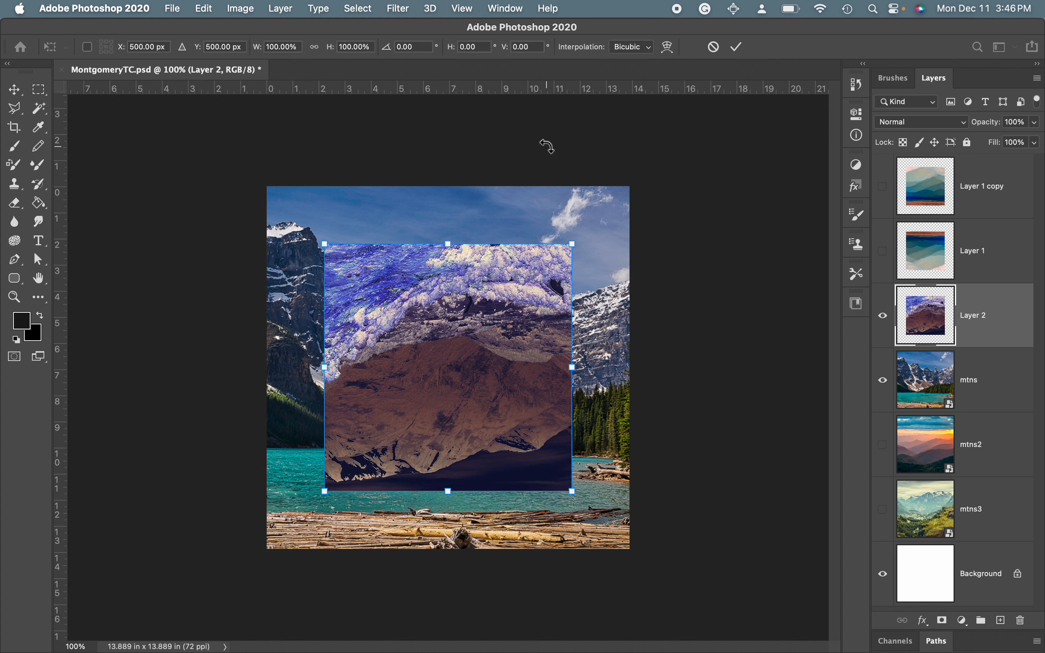
pyautogui.click(421, 47)
pyautogui.write('180')
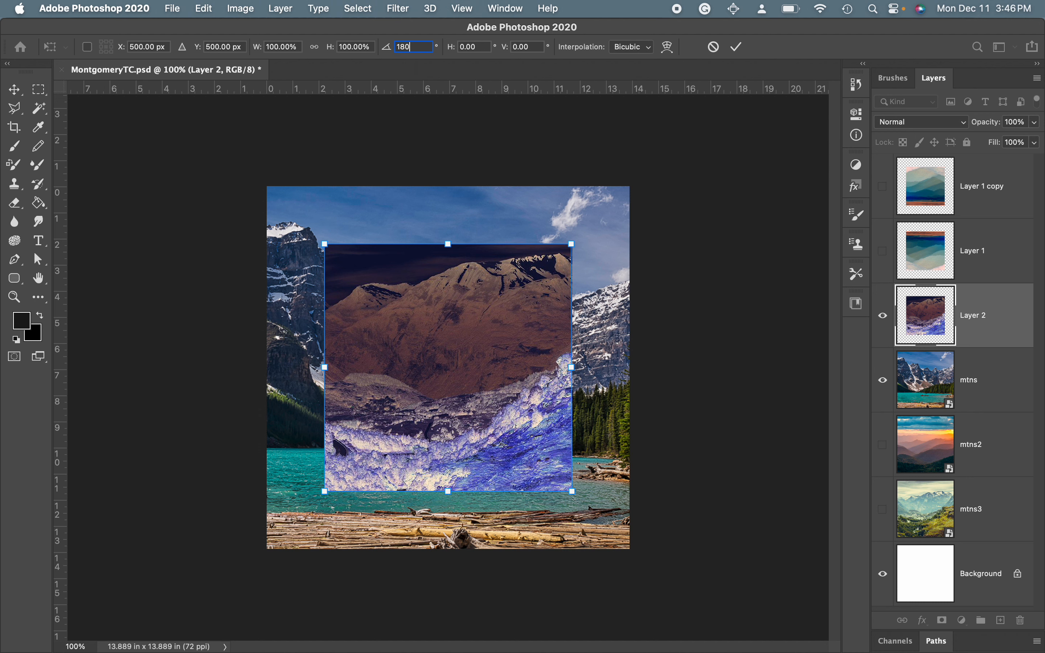
pyautogui.press('Return')
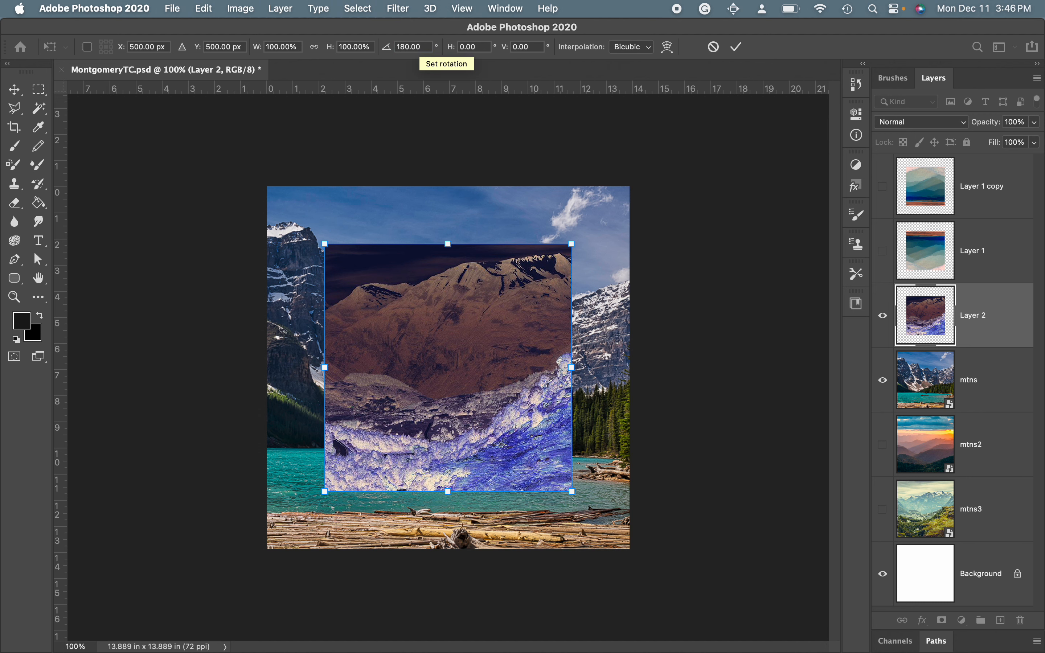
pyautogui.press('Return')
pyautogui.press('m')
# - Save a Progressive JPEG copy of the rotated square over mtns to the Desktop as MontgomeryTC8 at Maximum quality 12
pyautogui.press('super+shift+s')
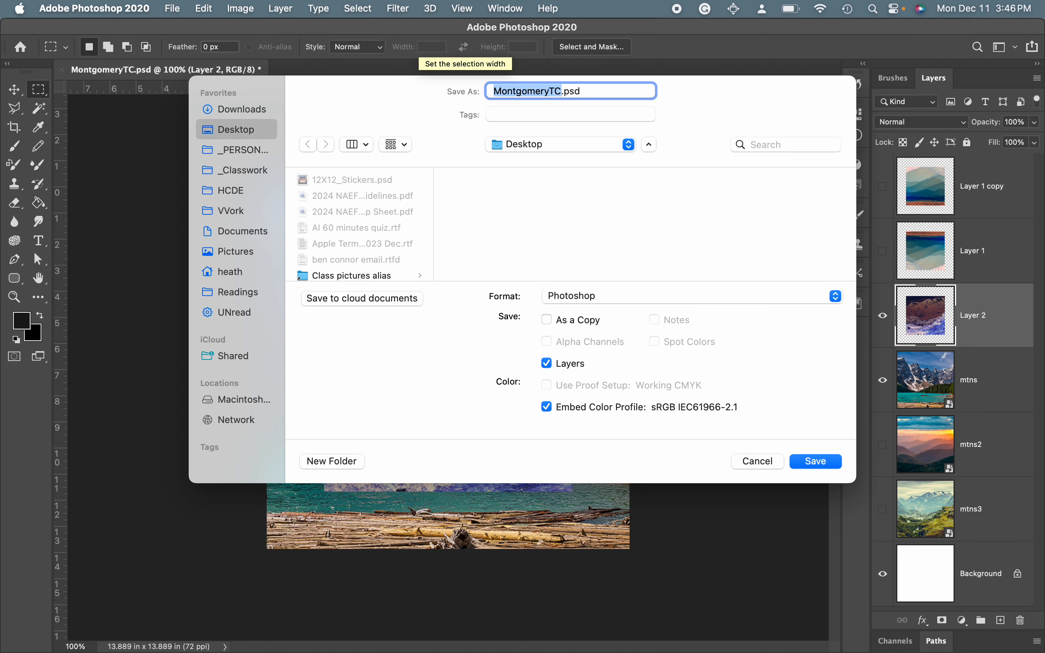
pyautogui.press('Right')
pyautogui.write('8')
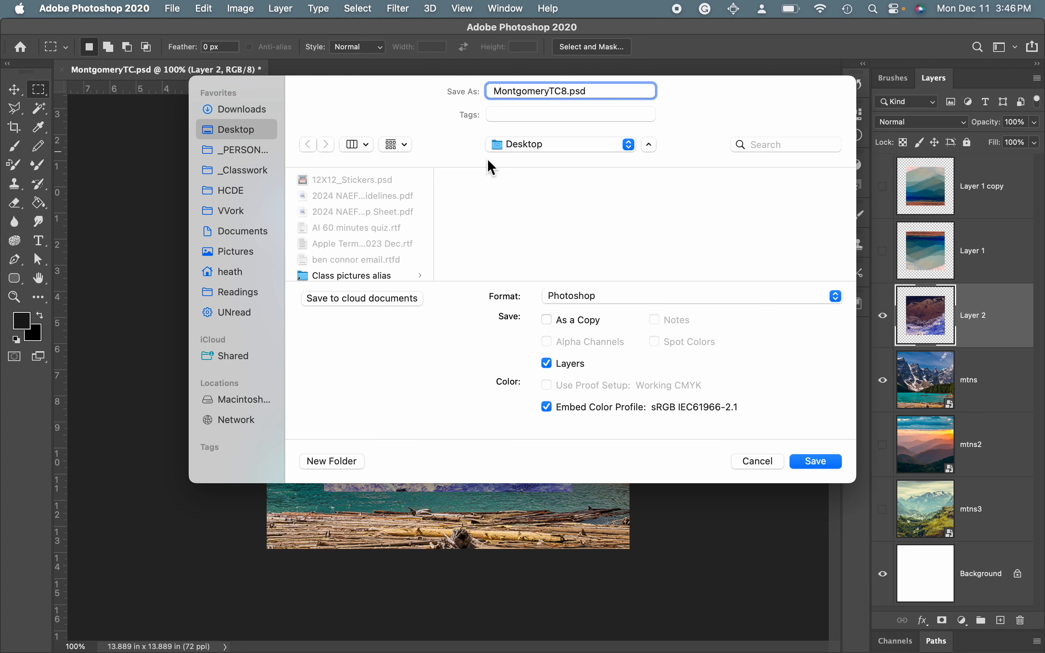
pyautogui.click(631, 297)
pyautogui.click(604, 407)
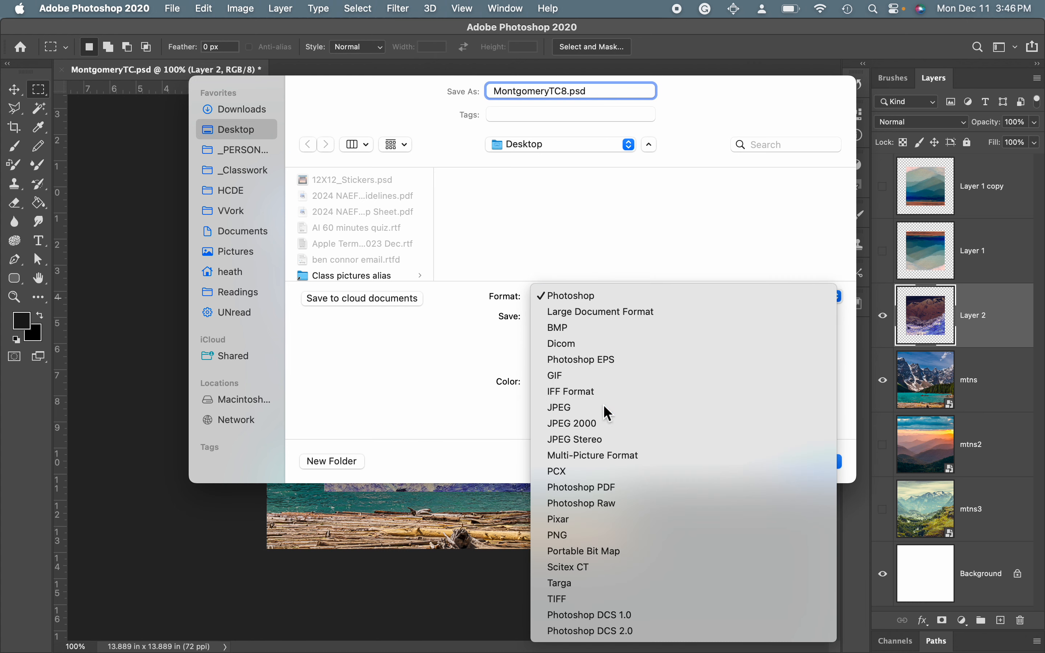
pyautogui.click(829, 458)
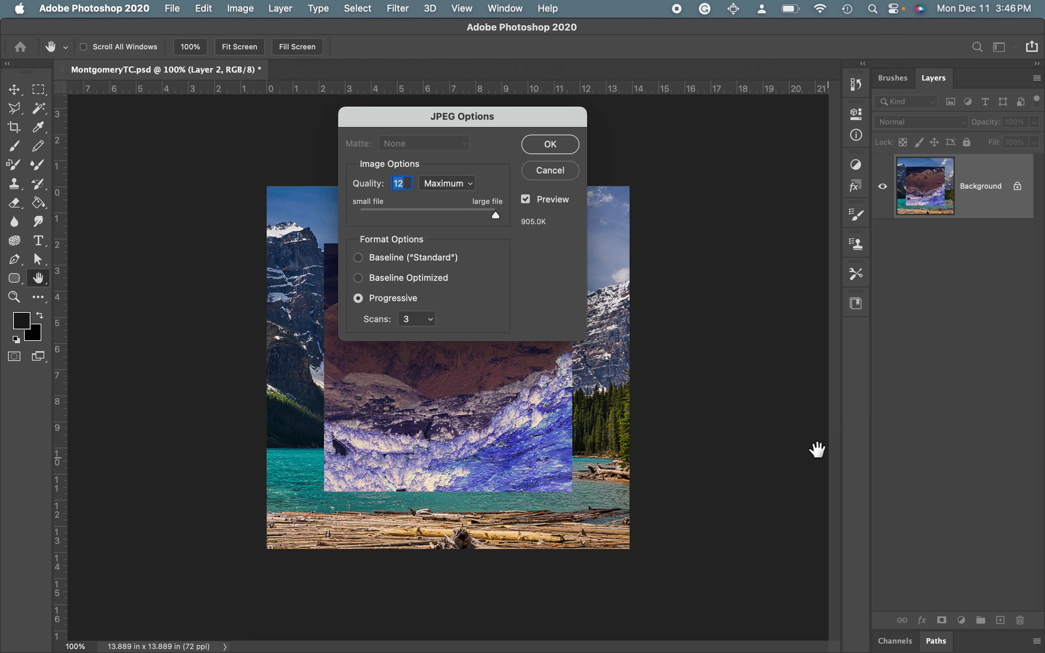
pyautogui.click(549, 152)
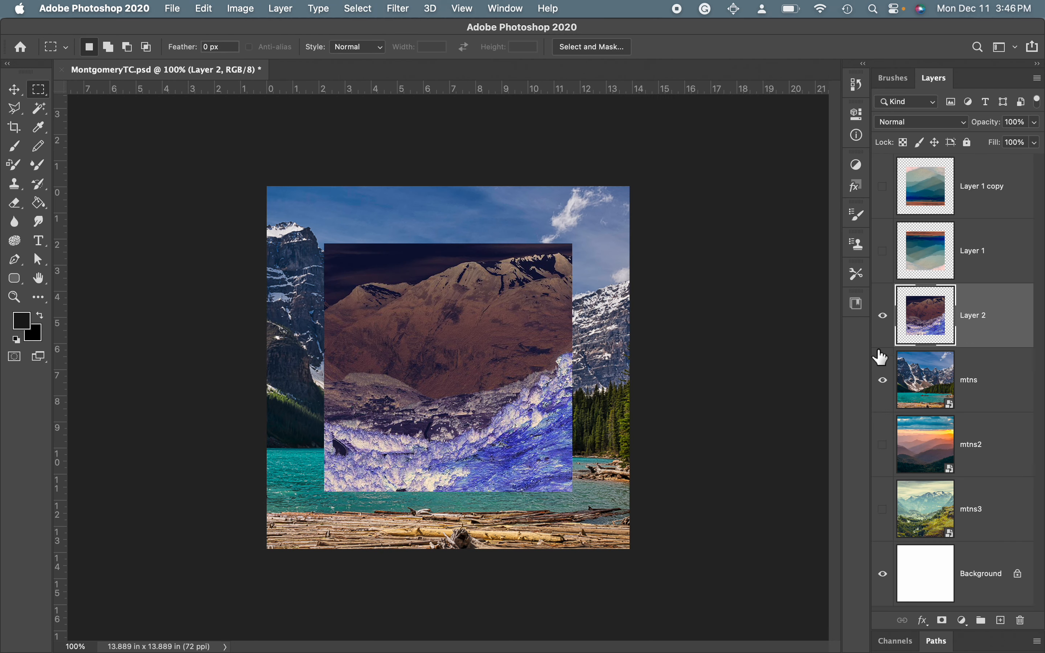
# - Switch the background from mtns to mtns2 and invert the colors of the square on Layer 2
pyautogui.click(885, 380)
pyautogui.click(884, 458)
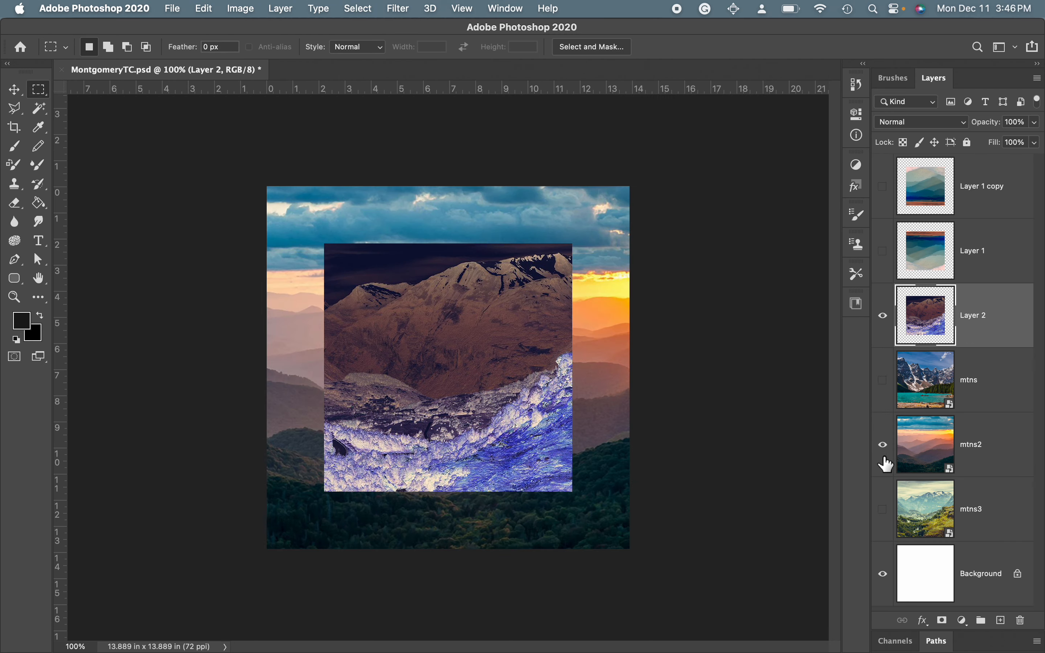
pyautogui.press('super+i')
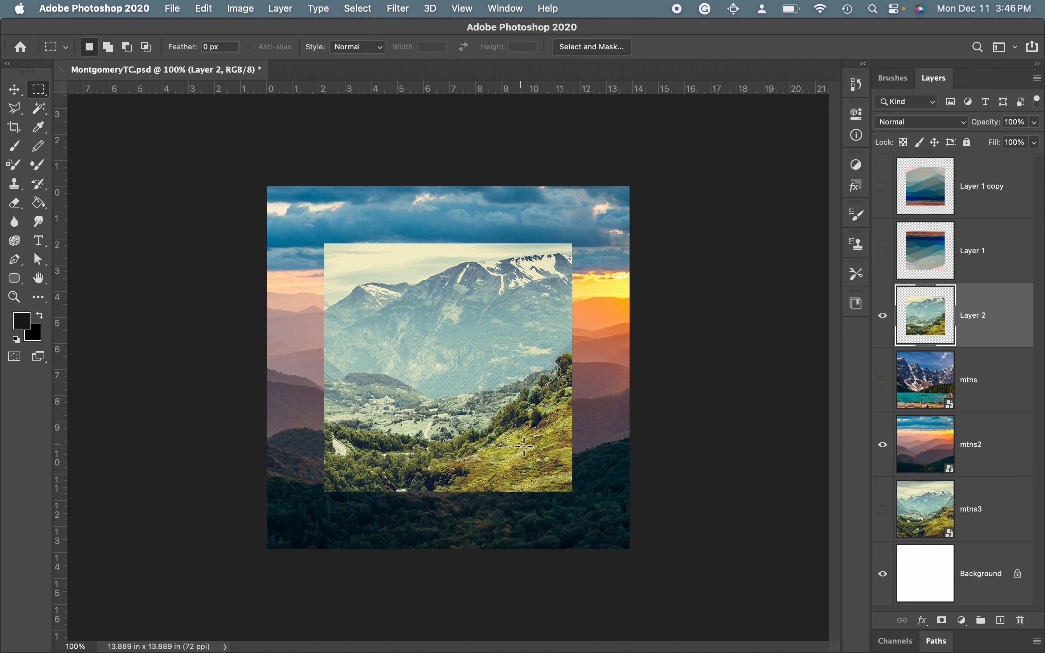
# - Save a Progressive JPEG copy of the mtns2 background version to the Desktop as MontgomeryTC9 at Maximum quality 12
pyautogui.press('super+shift+s')
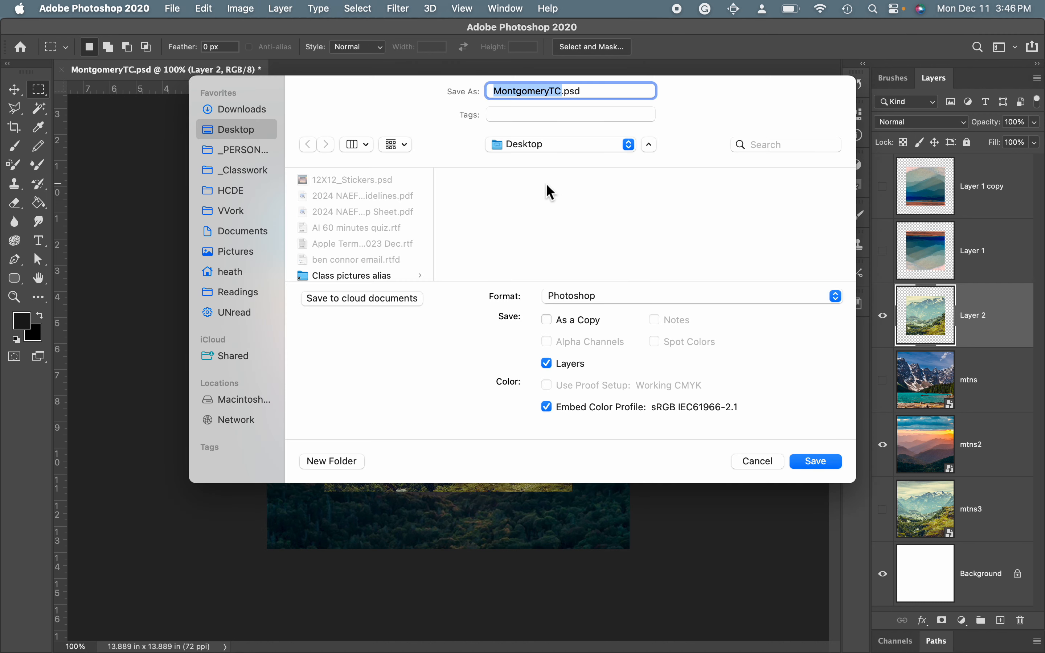
pyautogui.press('Right')
pyautogui.write('9')
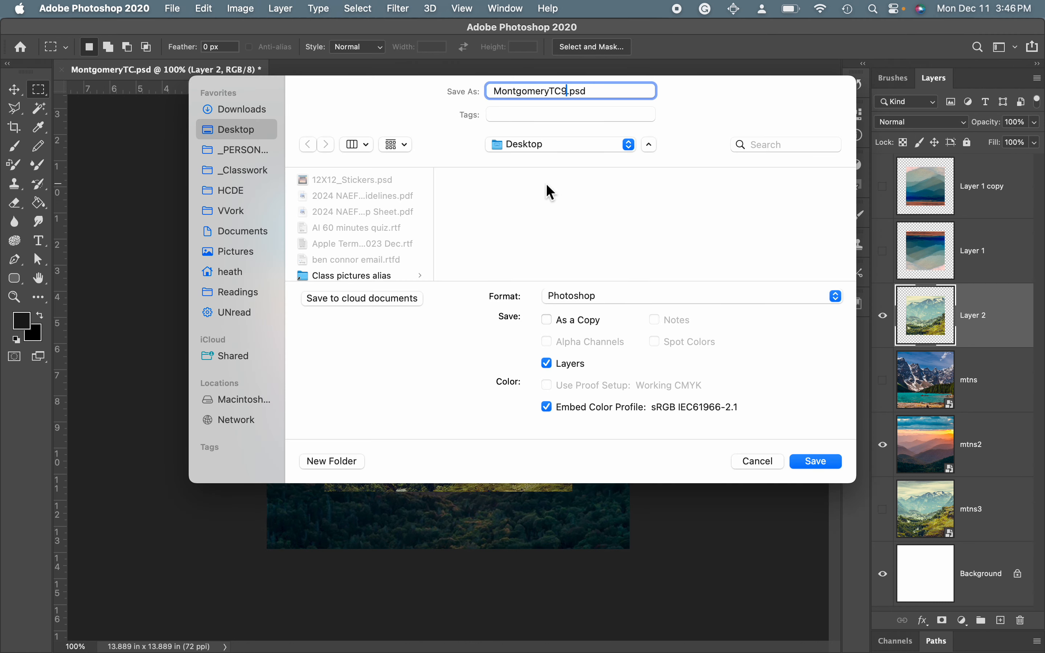
pyautogui.click(640, 297)
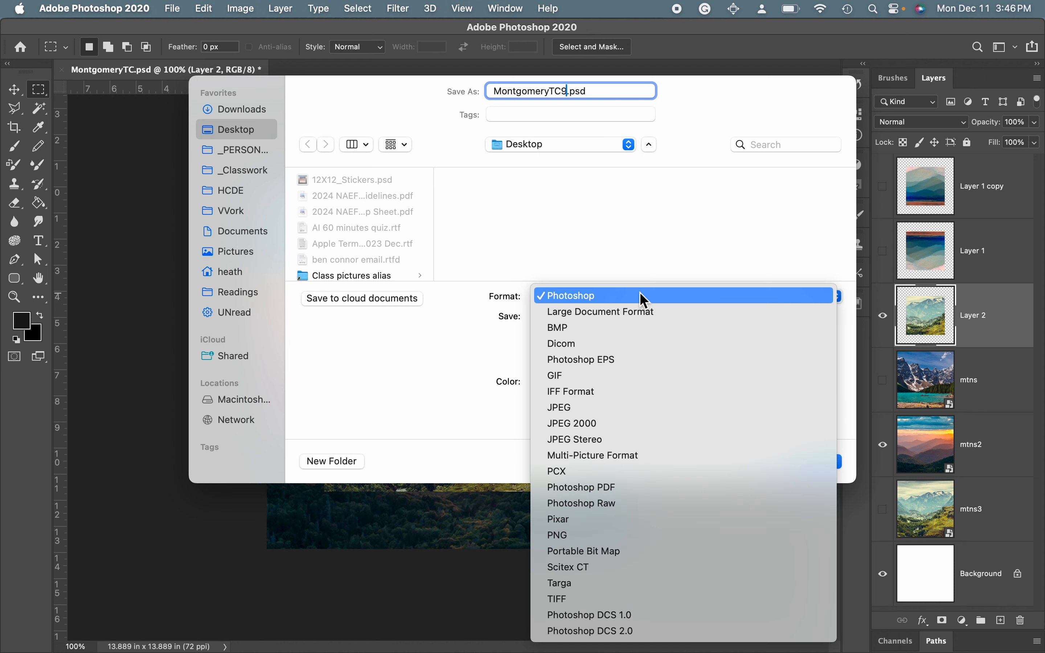
pyautogui.click(606, 408)
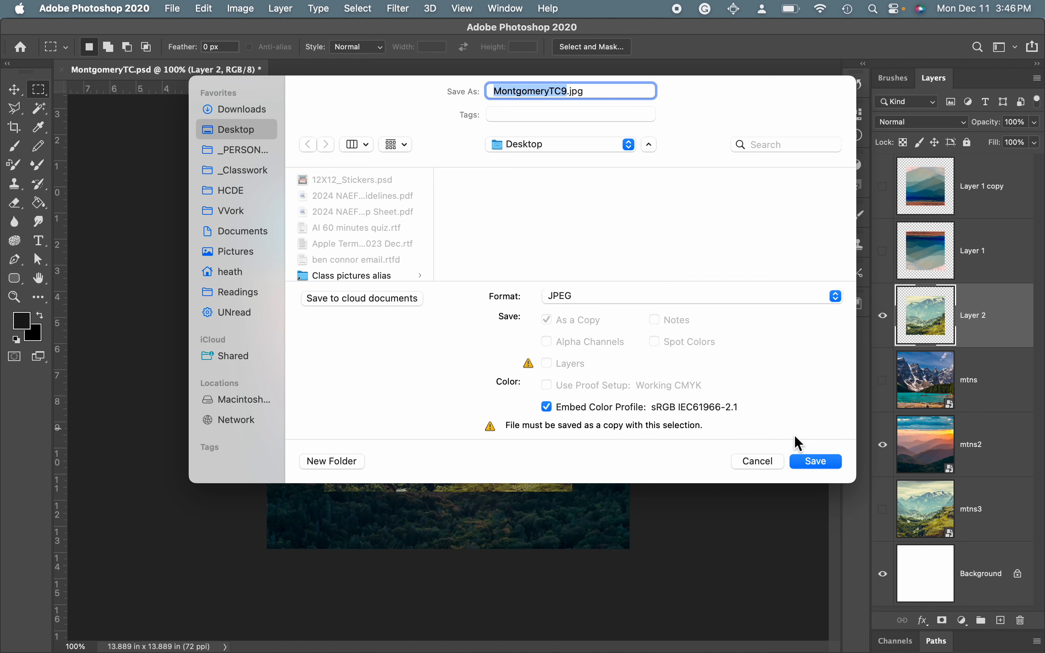
pyautogui.click(815, 462)
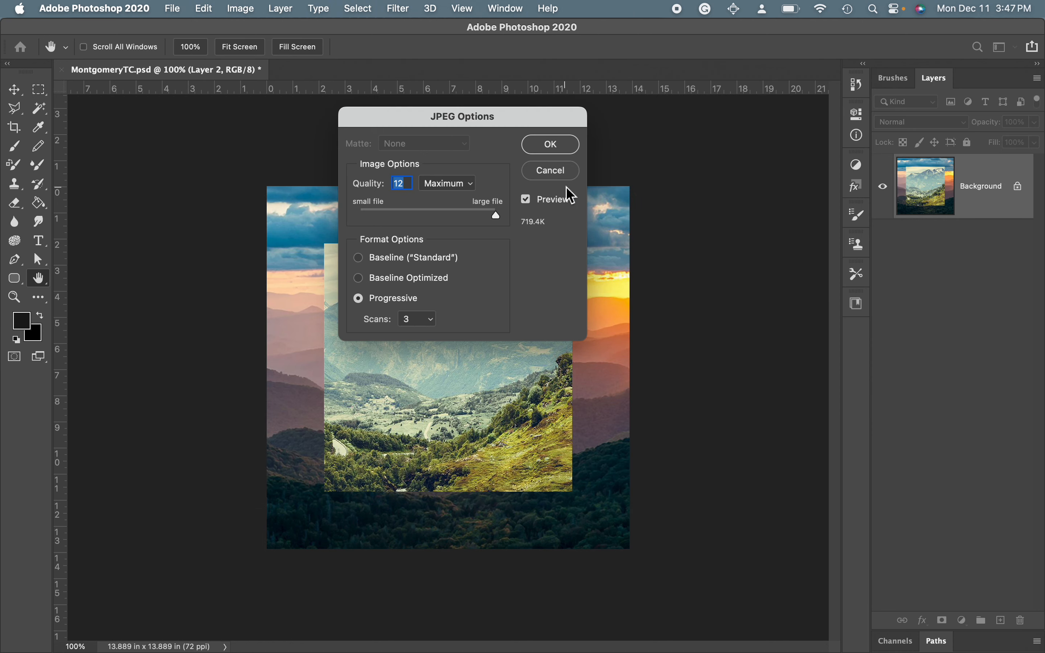
pyautogui.click(552, 144)
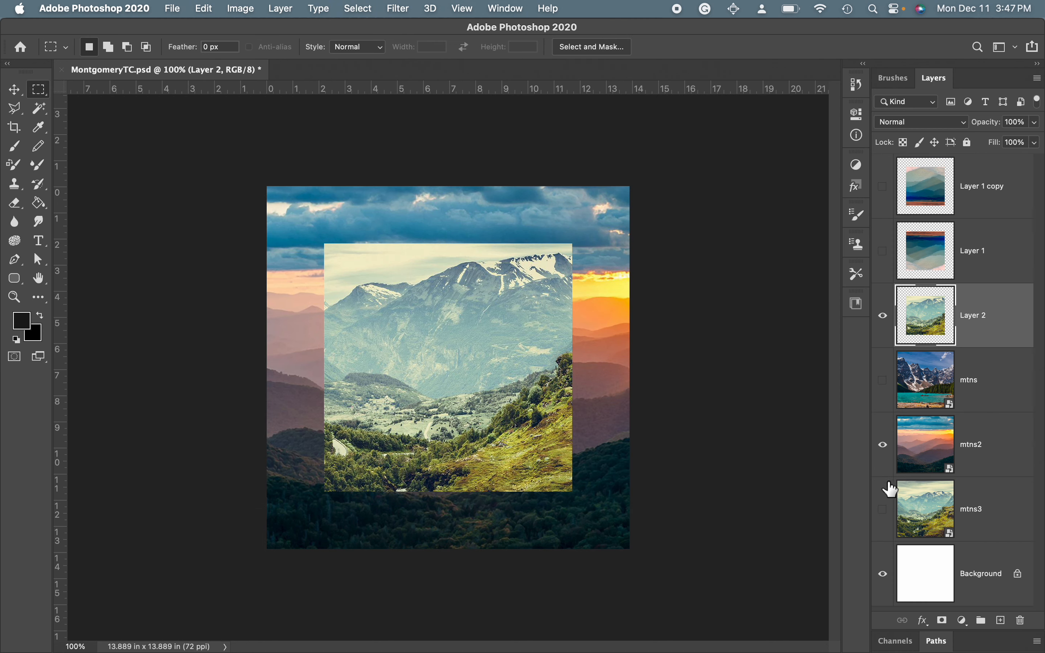
# - Show the mtns layer as the background and check the saved variation files on the Desktop
pyautogui.click(884, 380)
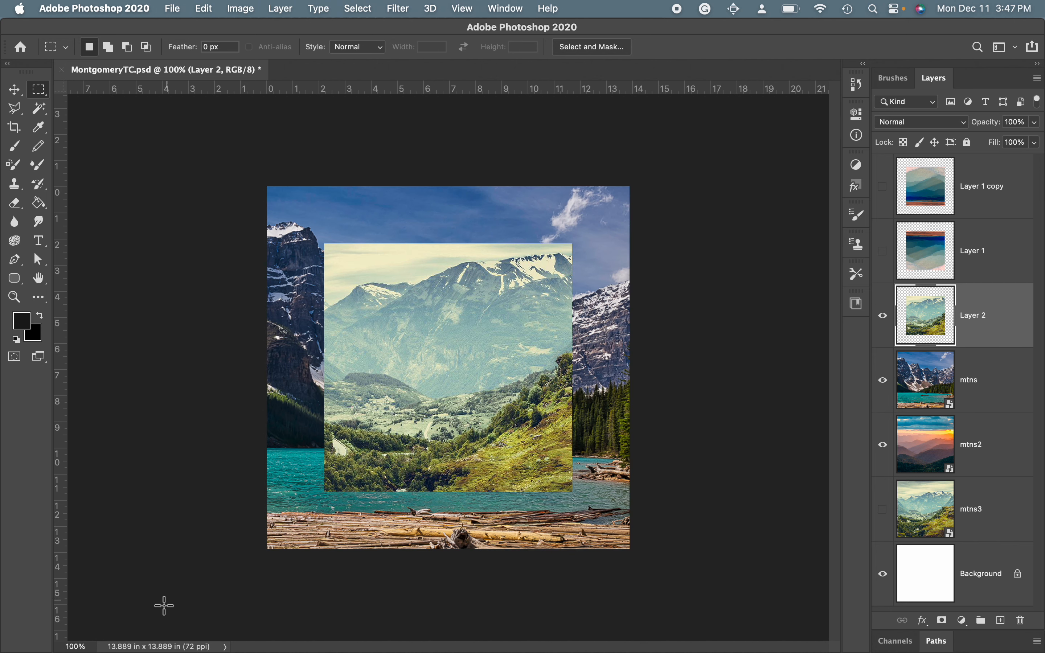
pyautogui.press('F11')
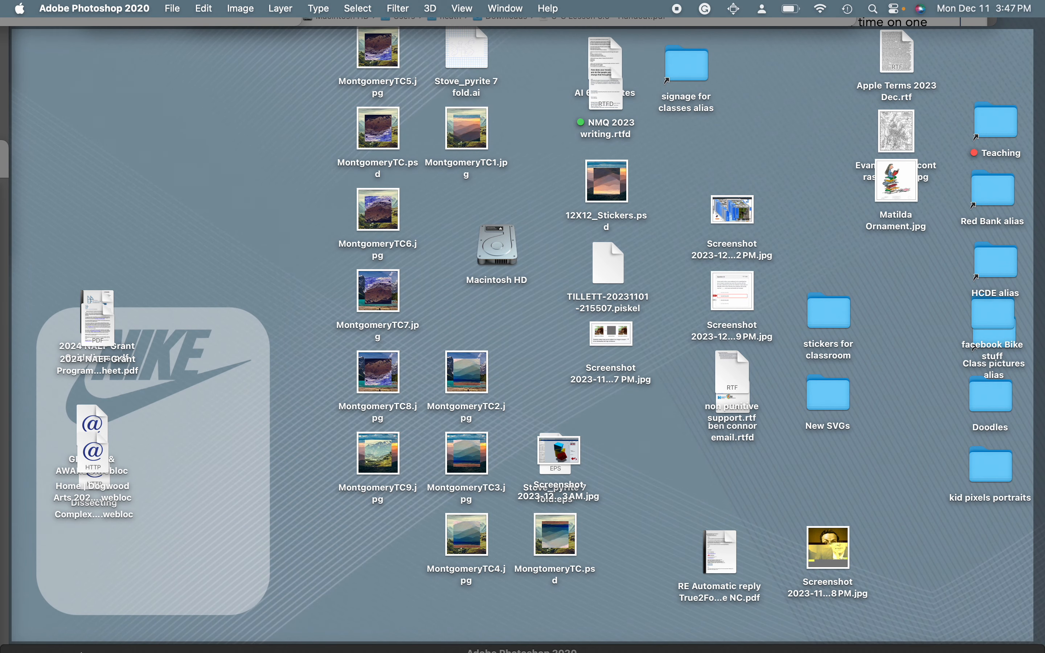
pyautogui.press('F11')
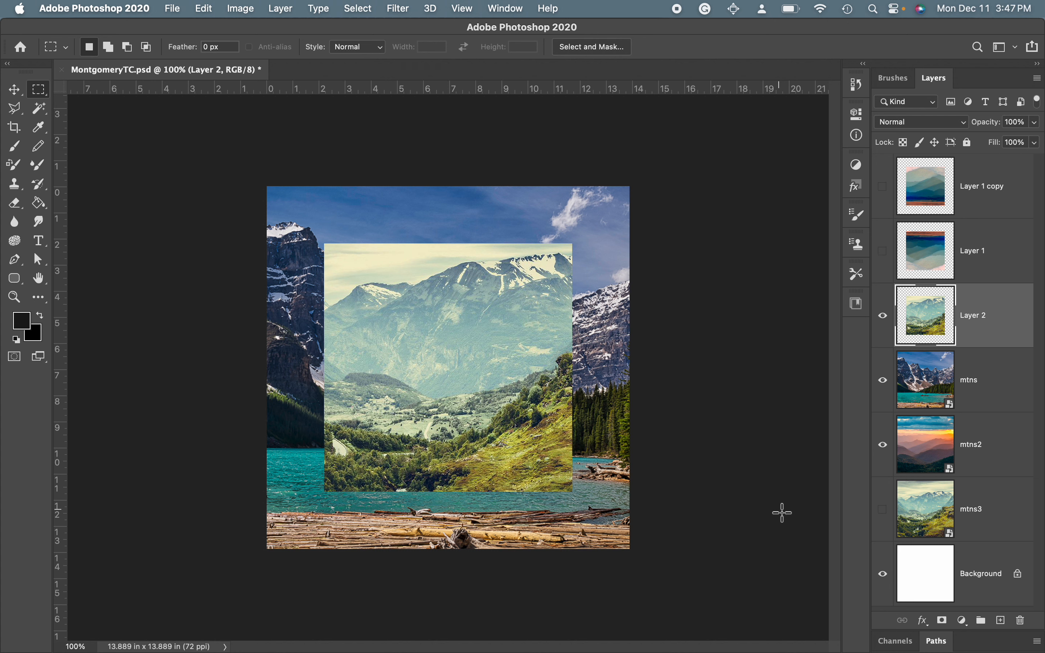
# - Save a JPEG copy of the Layer 2 square over the mtns background to the Desktop as MontgomeryTC10
pyautogui.press('super+shift+s')
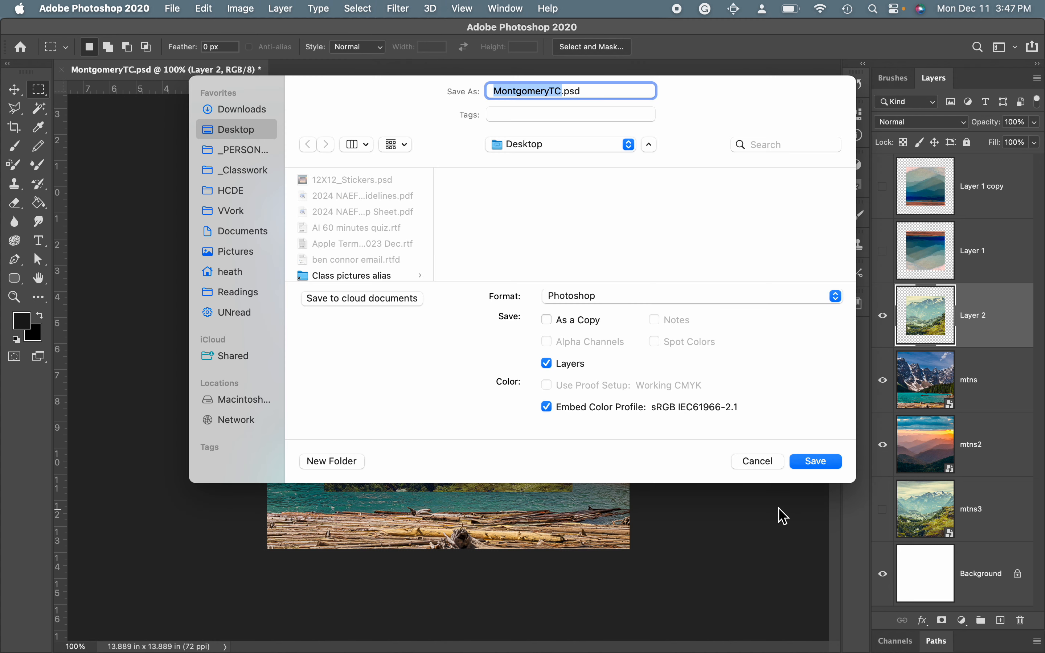
pyautogui.press('Right')
pyautogui.write('10')
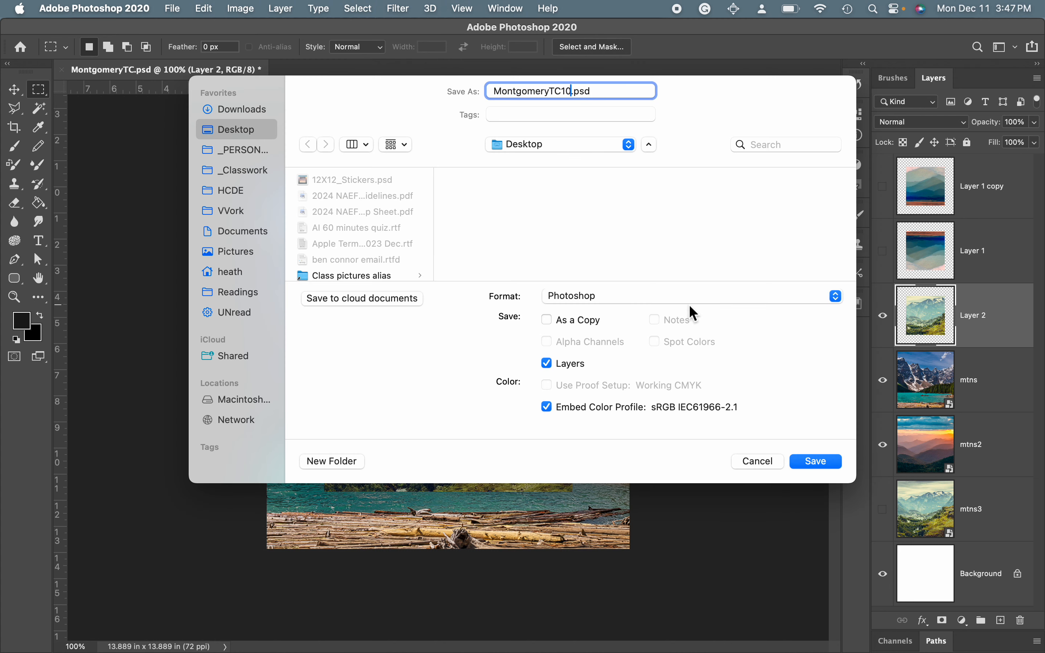
pyautogui.click(675, 293)
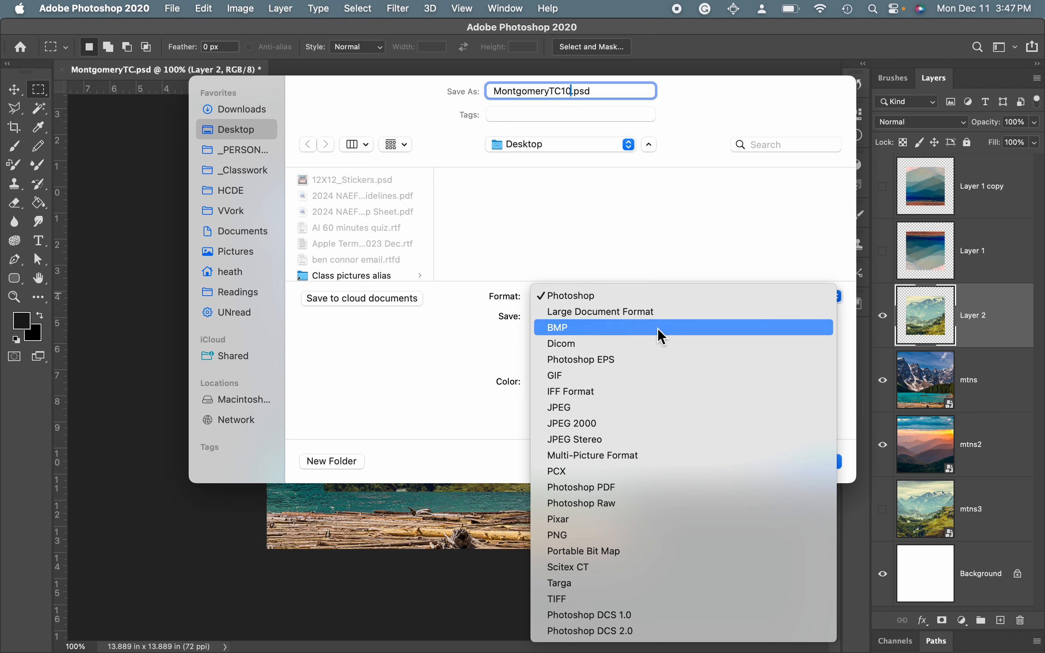
pyautogui.click(635, 407)
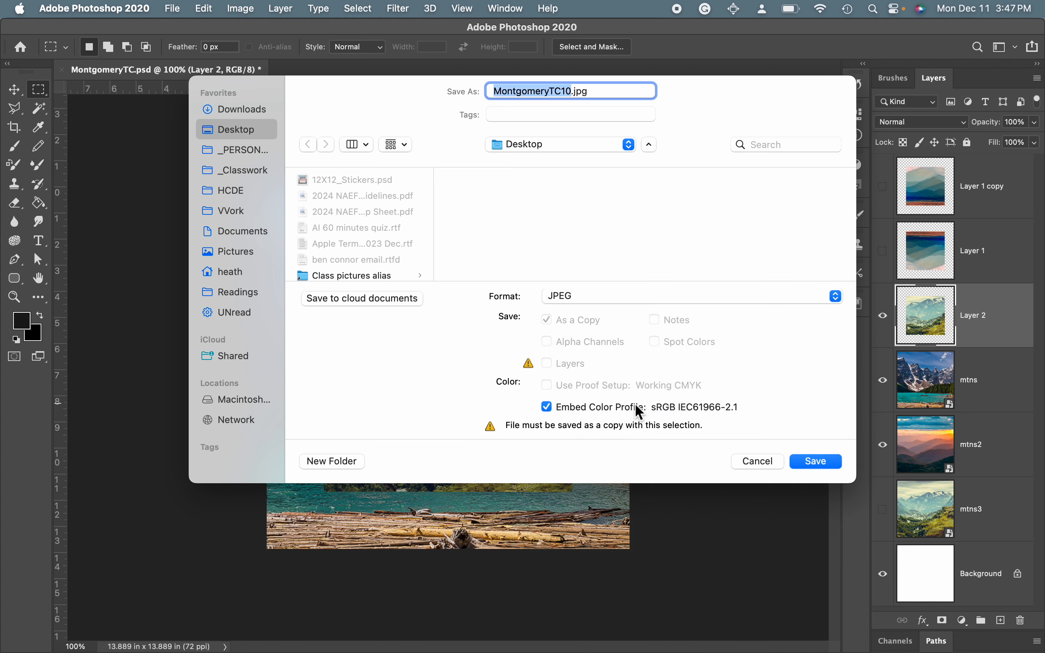
pyautogui.click(816, 461)
pyautogui.click(566, 148)
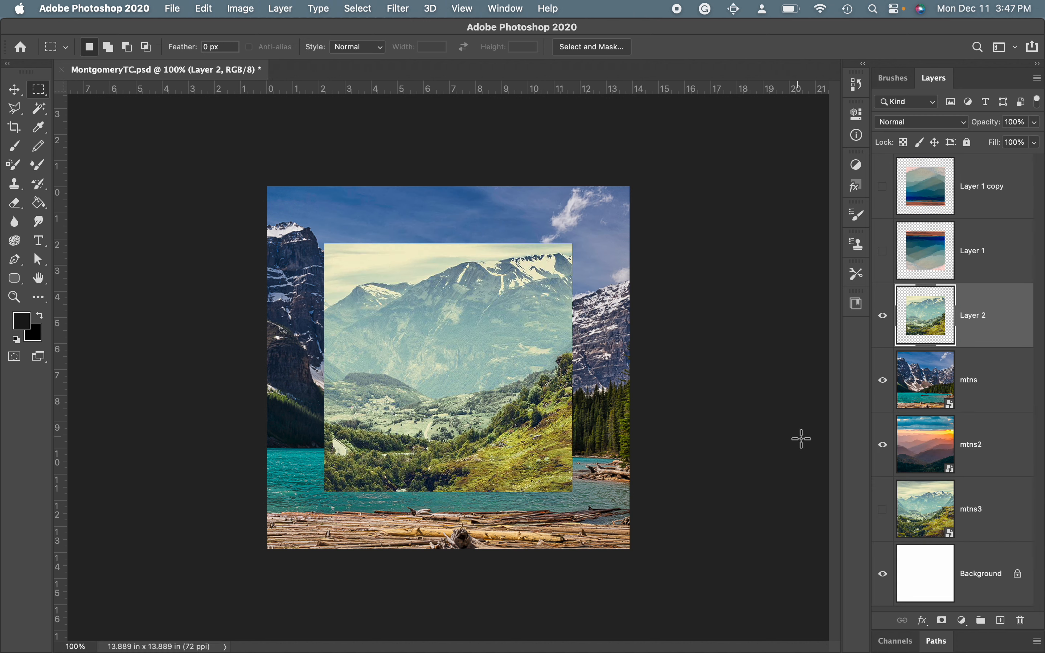
pyautogui.click(883, 319)
pyautogui.click(930, 393)
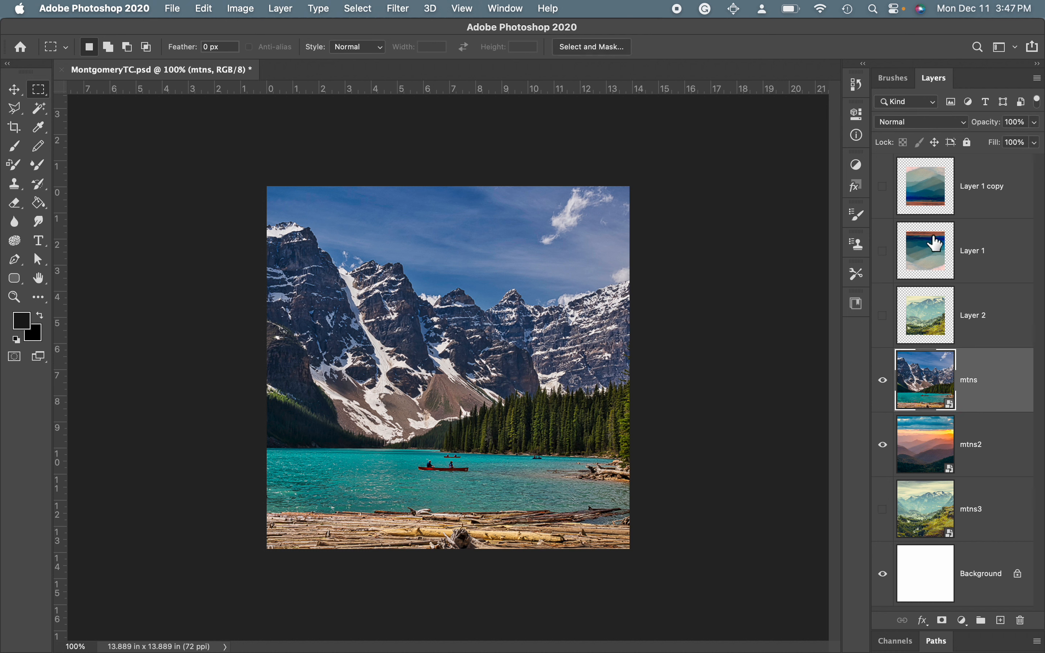
pyautogui.click(909, 331)
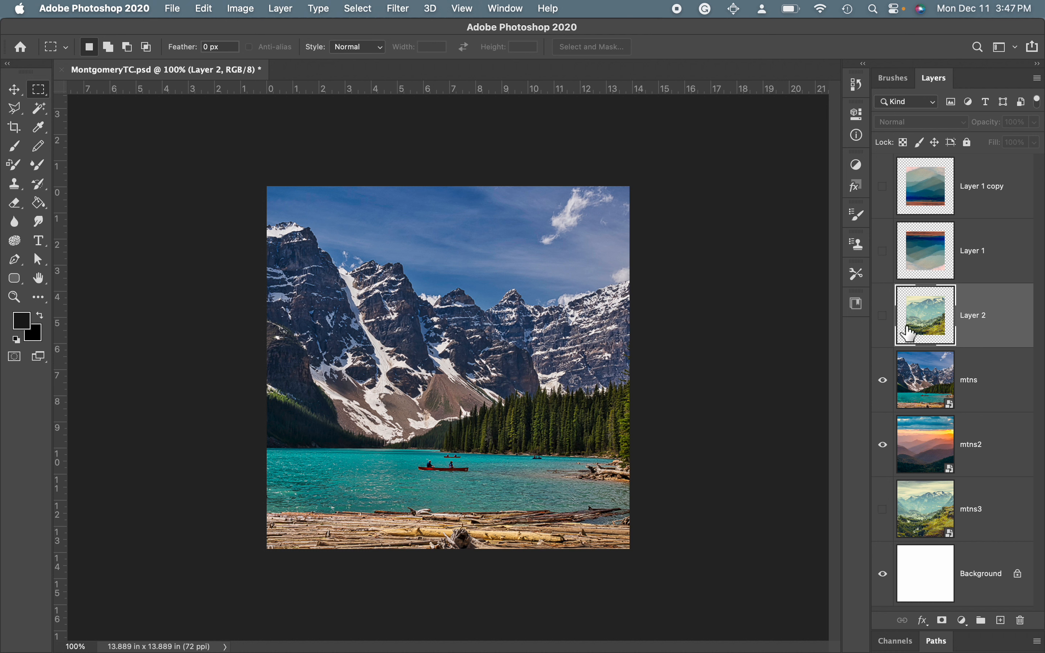
pyautogui.click(883, 319)
# - Invert the colors of Layer 2, and replace the mtns and mtns2 backgrounds with mtns3 through layer visibility
pyautogui.press('super+i')
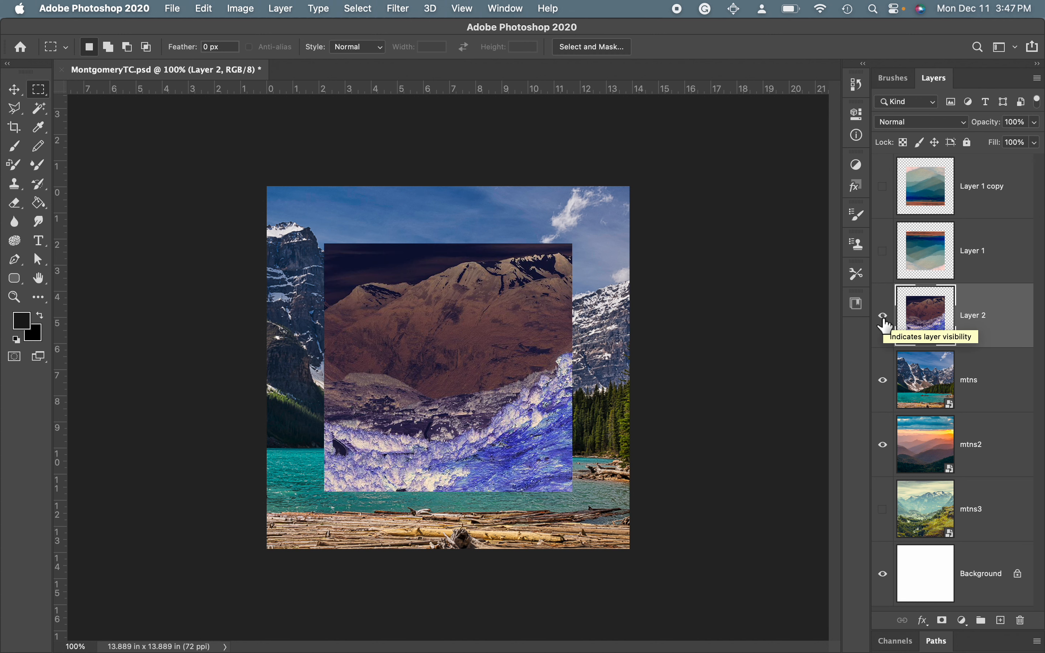
pyautogui.click(883, 384)
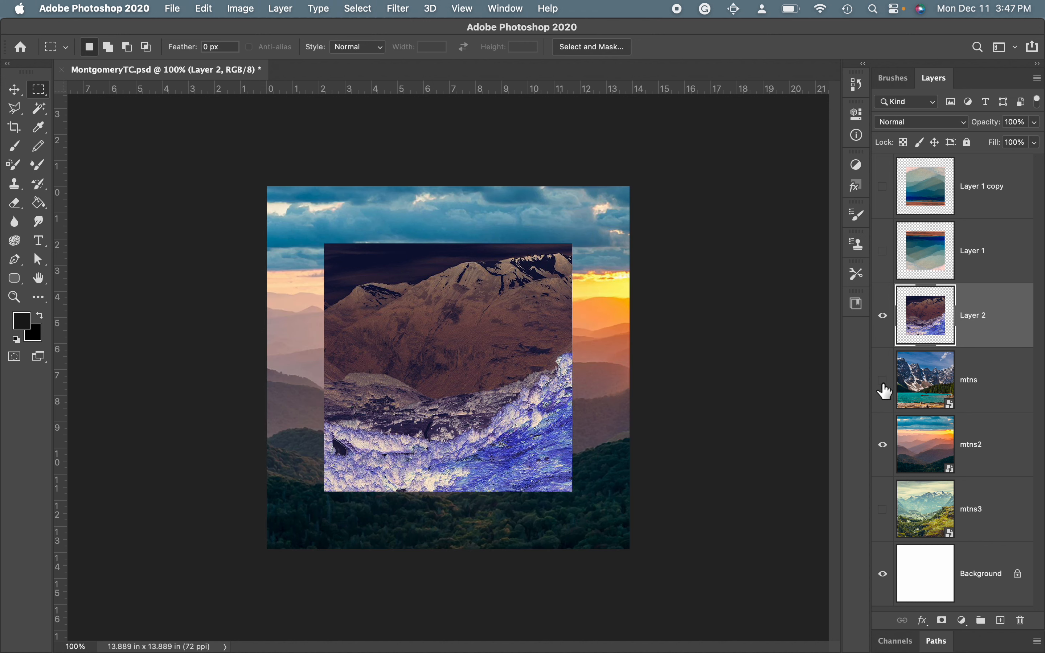
pyautogui.click(884, 445)
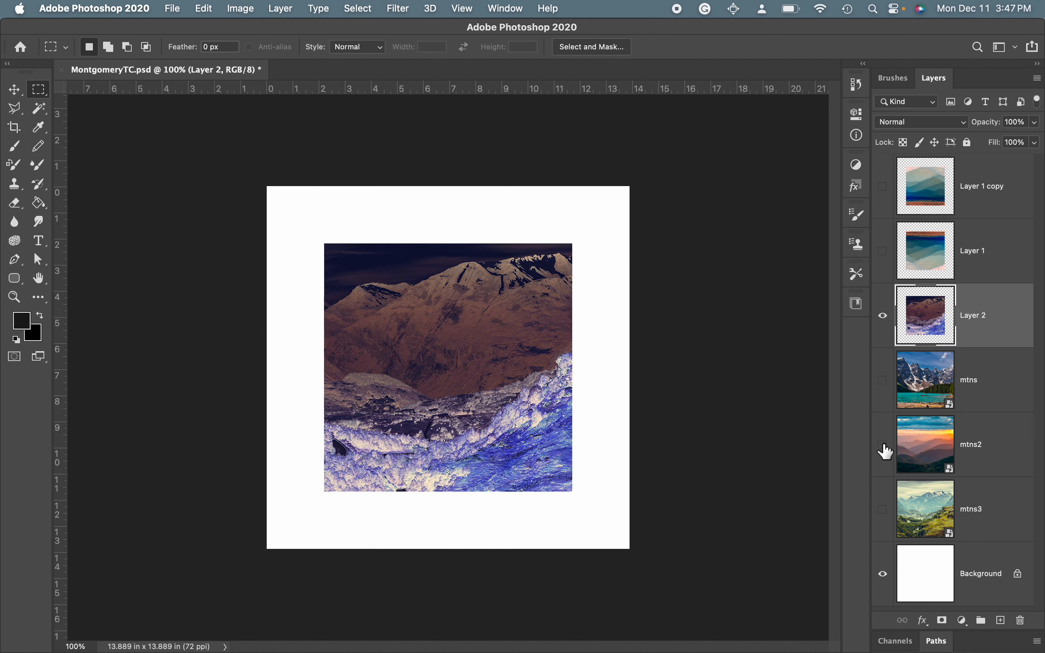
pyautogui.click(888, 524)
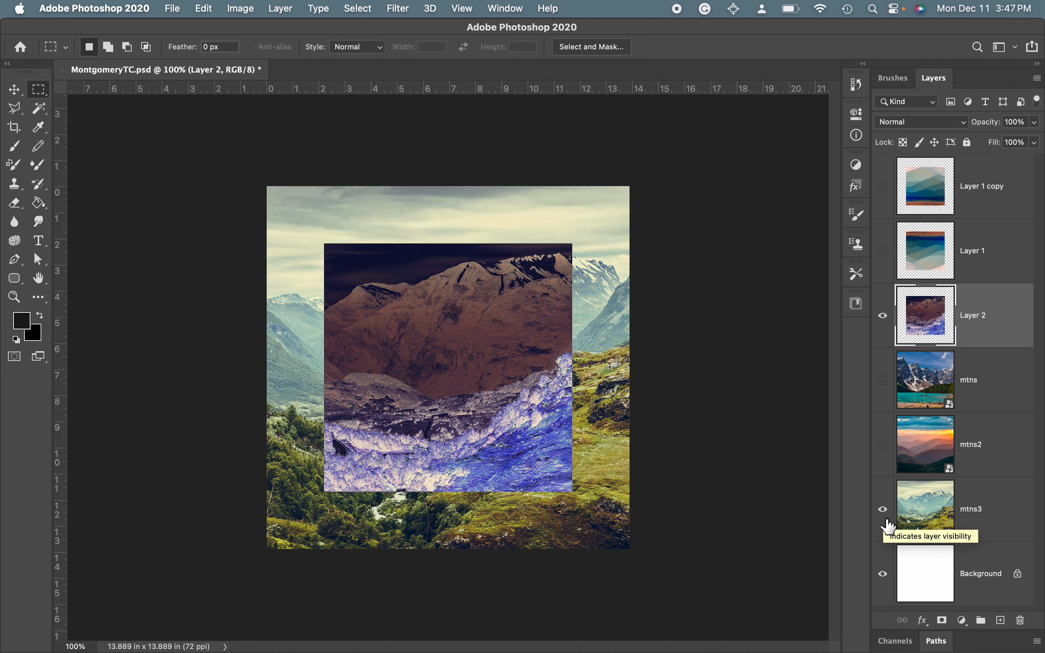
# - Save a Progressive JPEG copy of the inverted Layer 2 square over mtns3 to the Desktop as MontgomeryTC11 at Maximum quality 12
pyautogui.press('super+shift+s')
pyautogui.press('Right')
pyautogui.write('1')
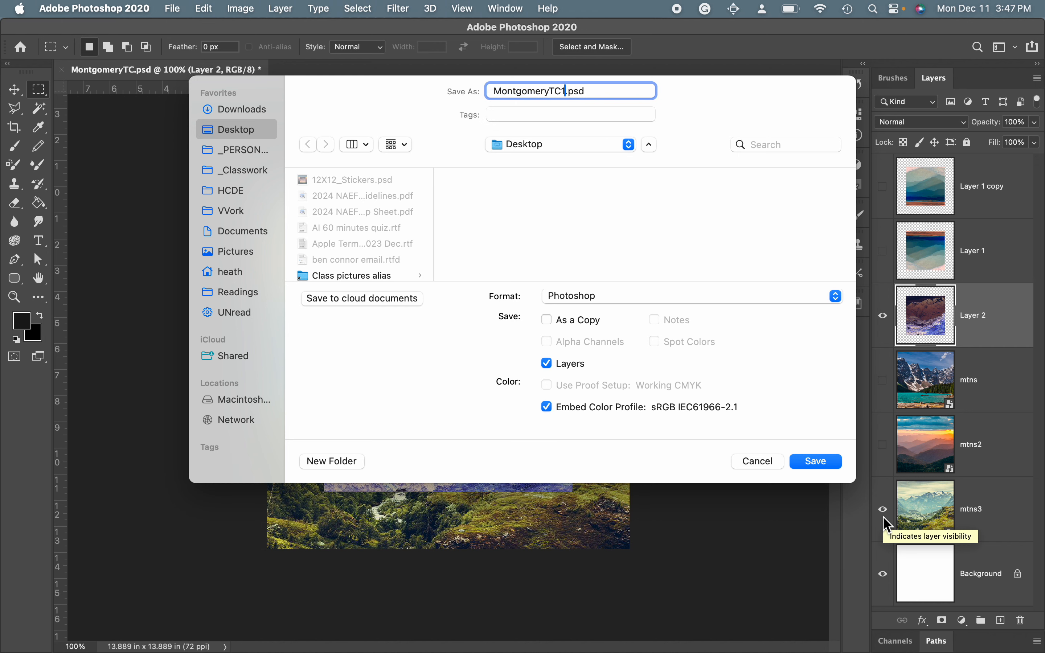
pyautogui.write('1')
pyautogui.click(722, 298)
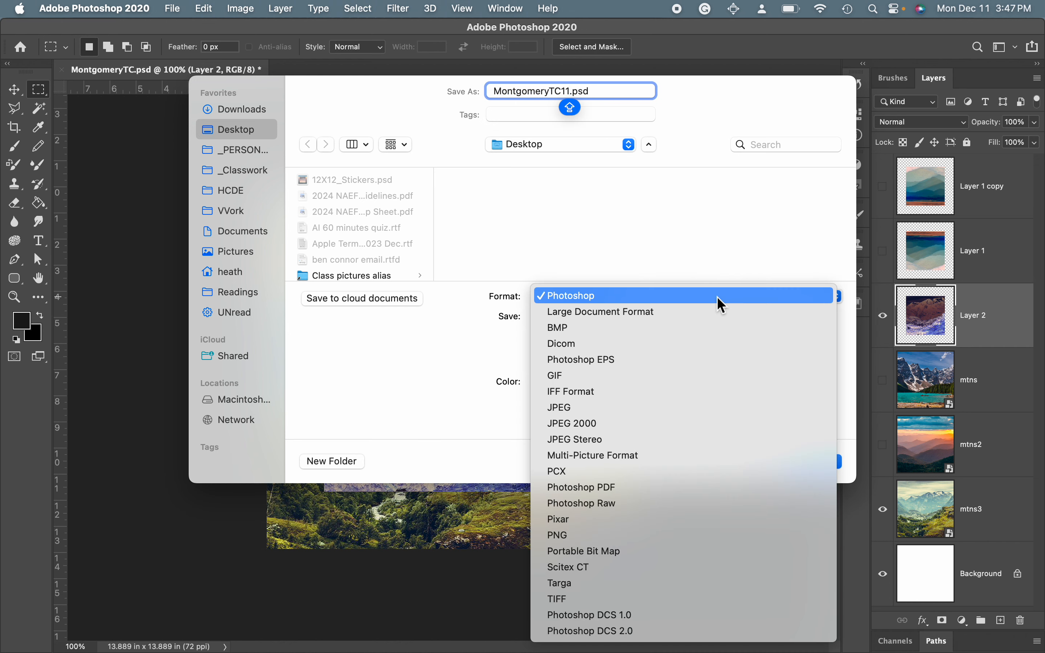
pyautogui.click(634, 408)
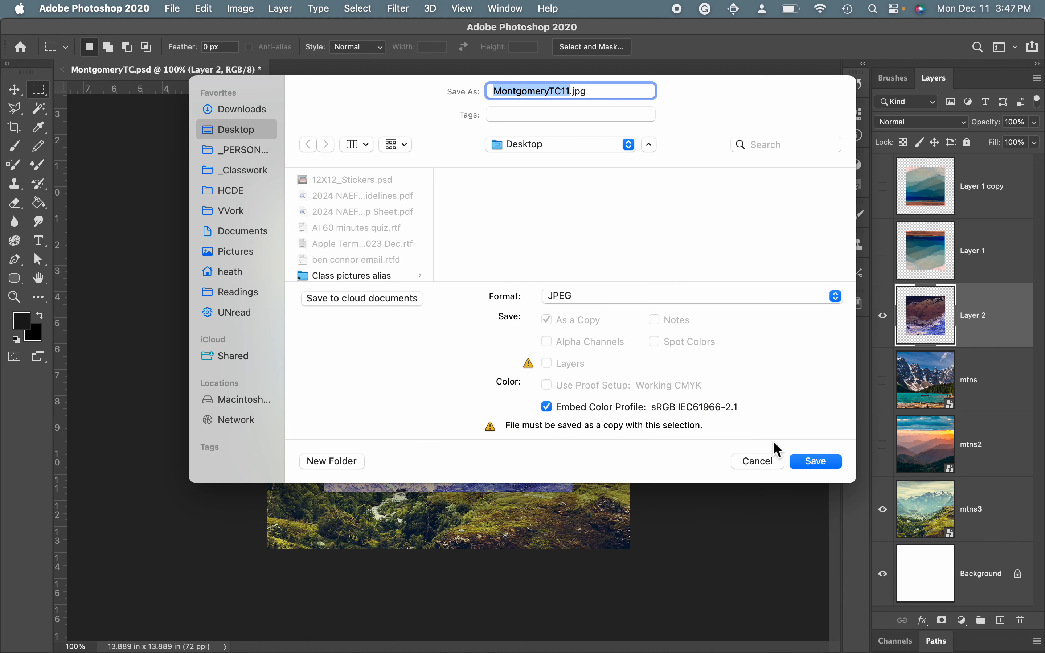
pyautogui.click(812, 461)
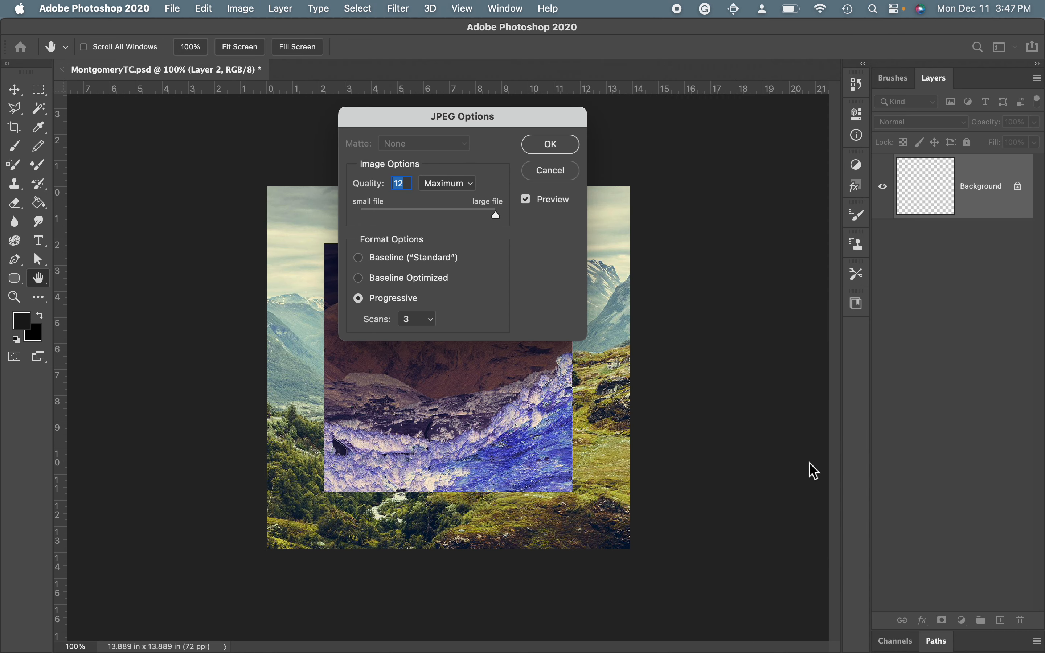
pyautogui.click(555, 146)
pyautogui.press('super+Tab')
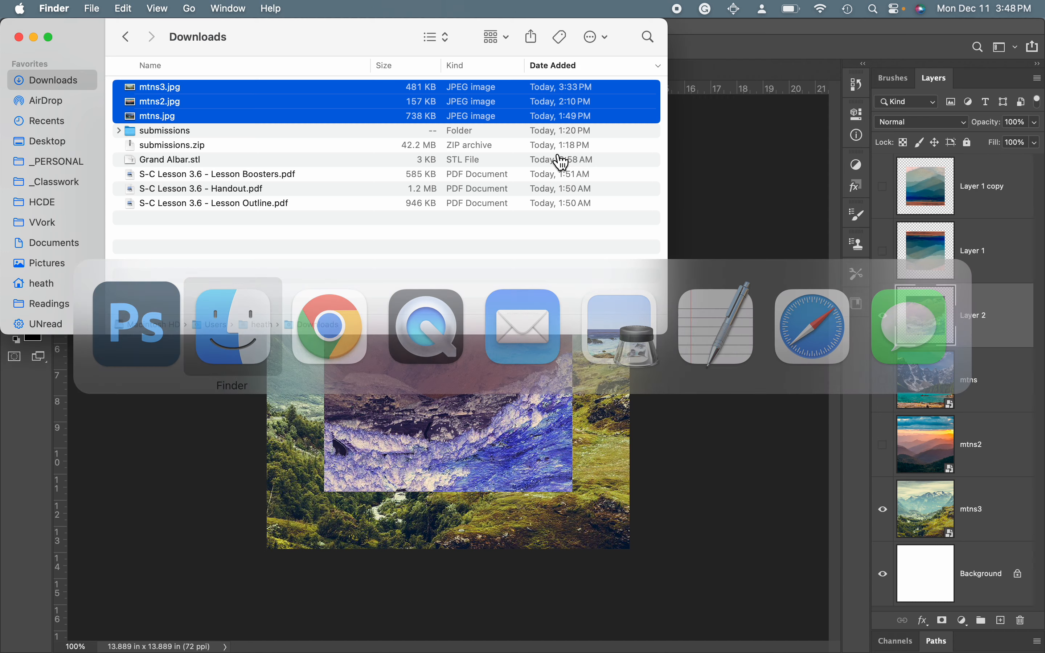
pyautogui.press('super+Tab')
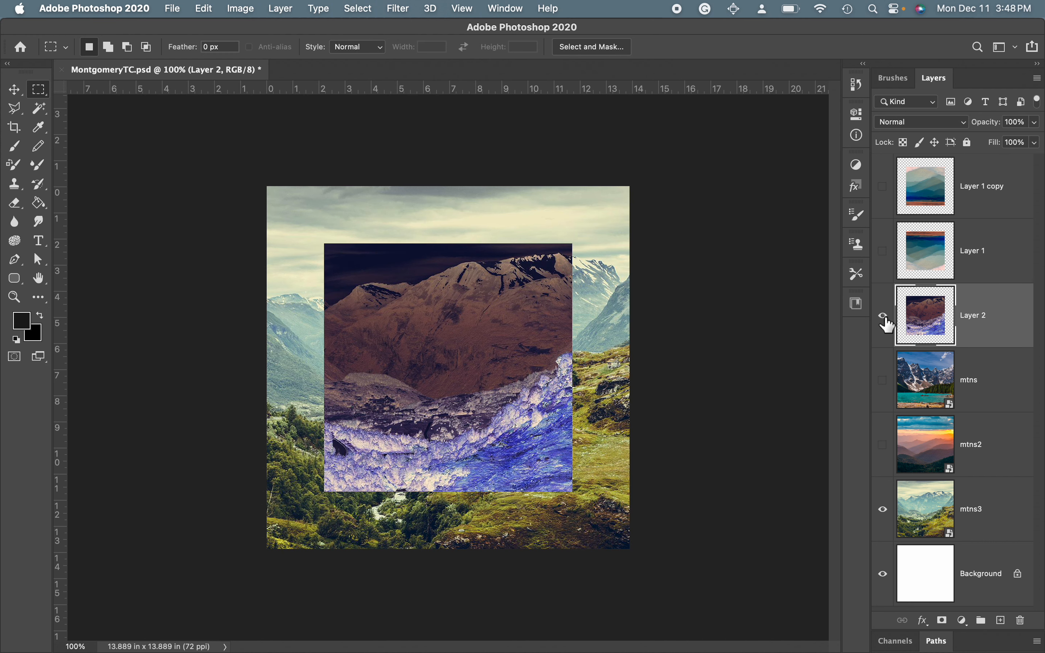
# - Hide Layer 2, show the mtns layer, and marquee-select a square about 9.5 in wide centered on the canvas
pyautogui.click(884, 318)
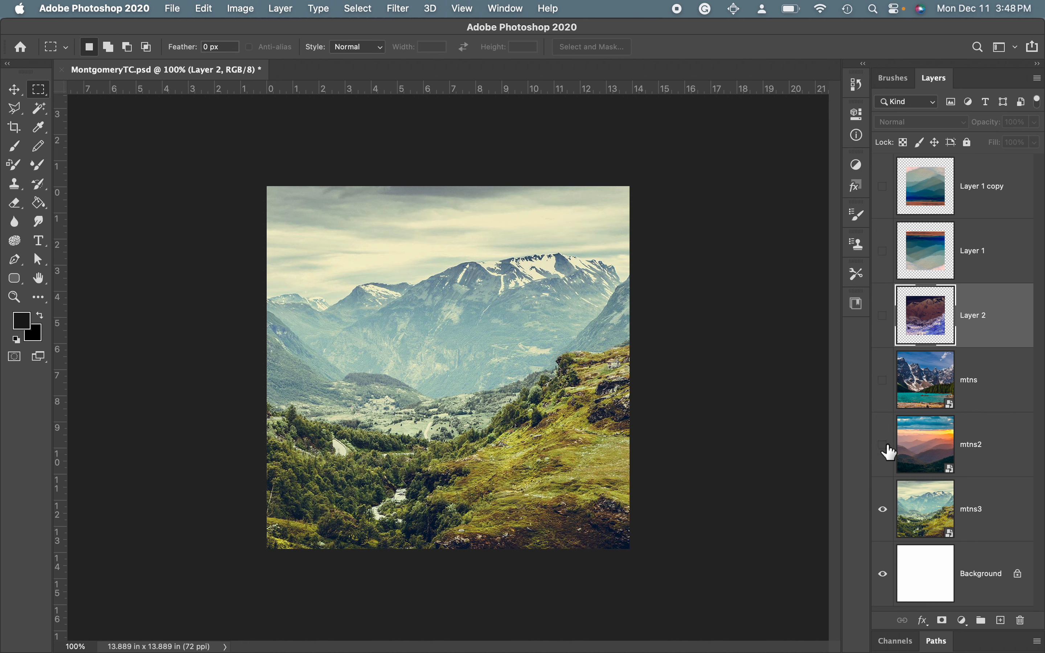
pyautogui.click(885, 382)
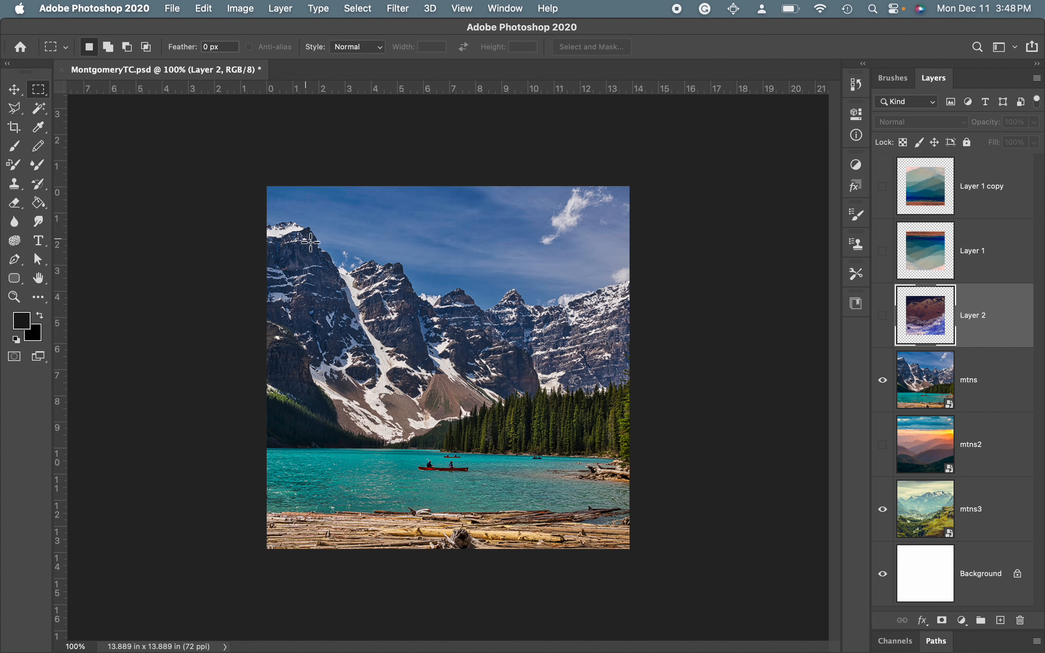
pyautogui.moveTo(339, 240); pyautogui.dragTo(586, 512)
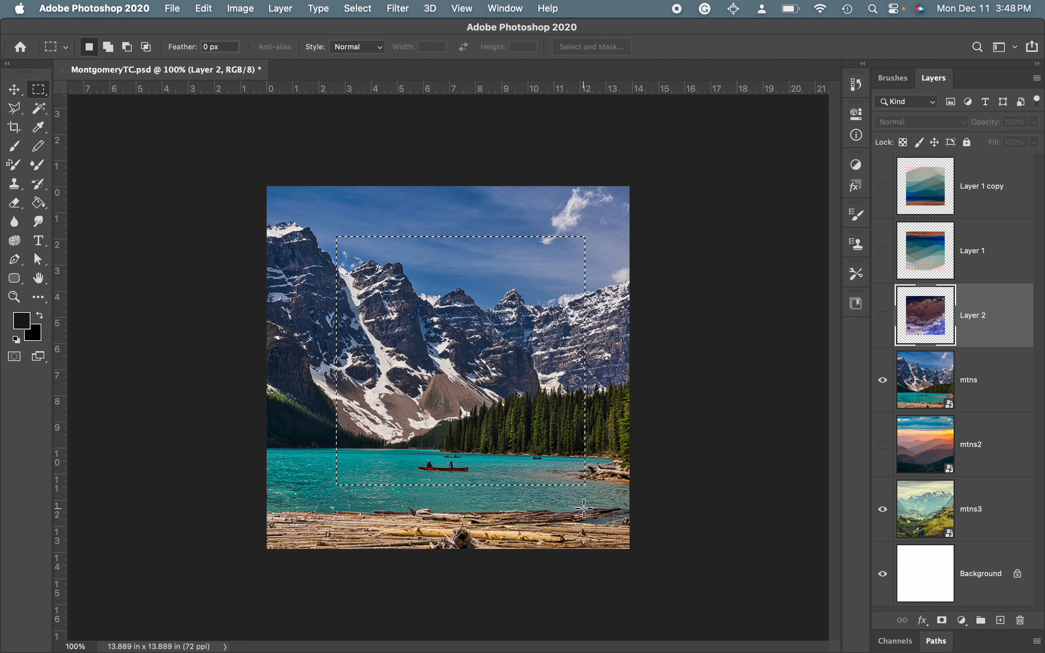
pyautogui.moveTo(452, 382); pyautogui.dragTo(443, 390)
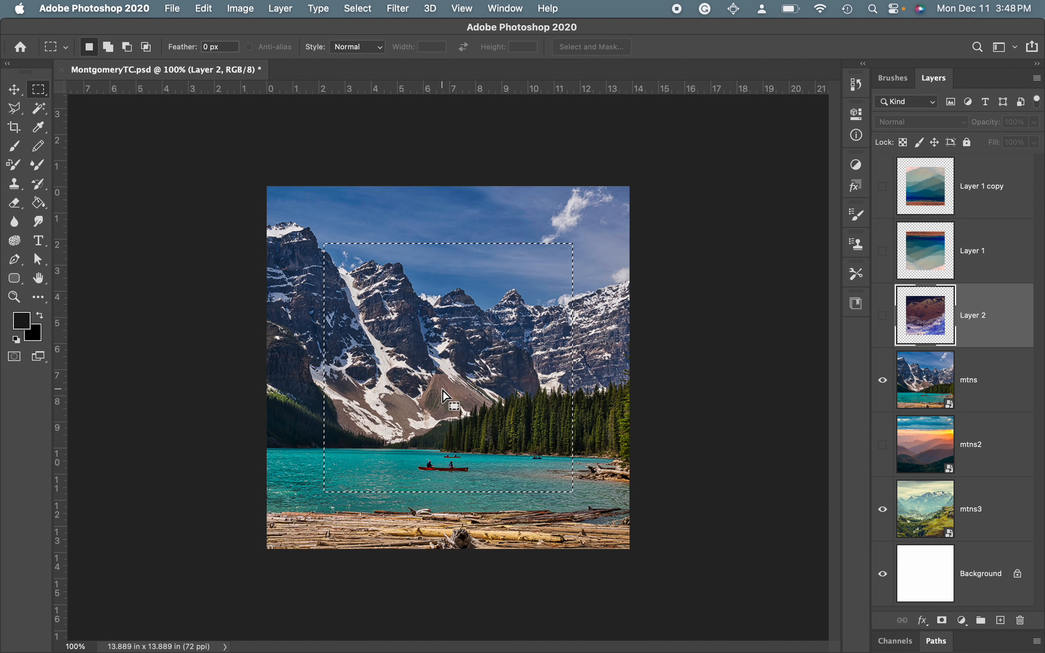
# - Copy the selected square of the mtns layer to a new layer and invert the copy's colors
pyautogui.click(993, 390)
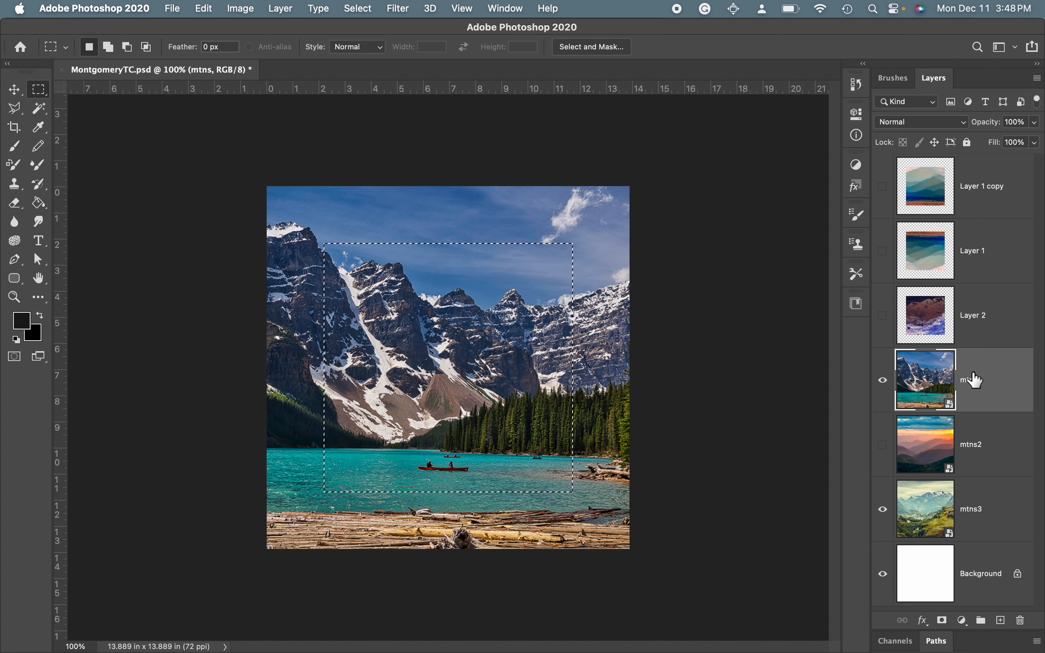
pyautogui.press('super+j')
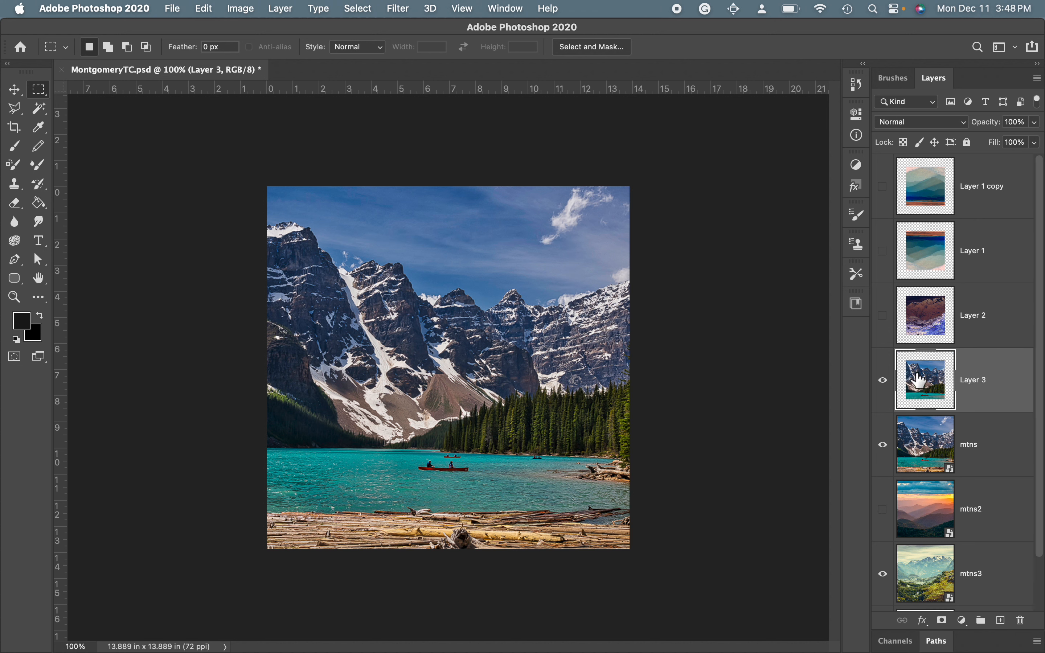
pyautogui.press('super+i')
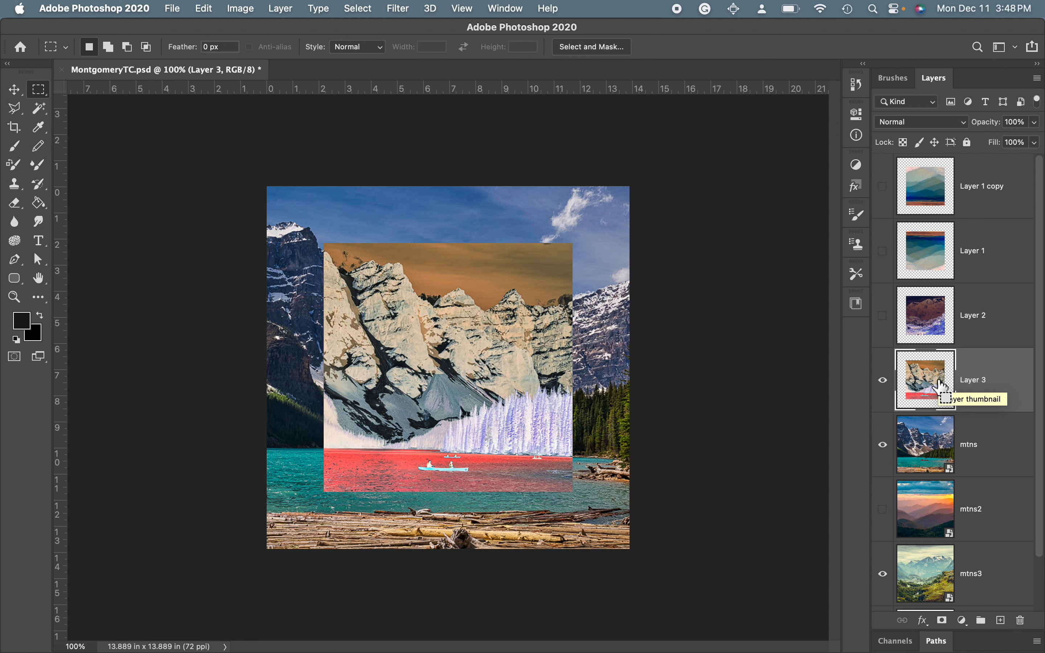
# - Save a Progressive JPEG copy of the inverted Layer 3 square over mtns to the Desktop as MontgomeryTC12 at Maximum quality 12
pyautogui.press('super+shift+s')
pyautogui.press('Right')
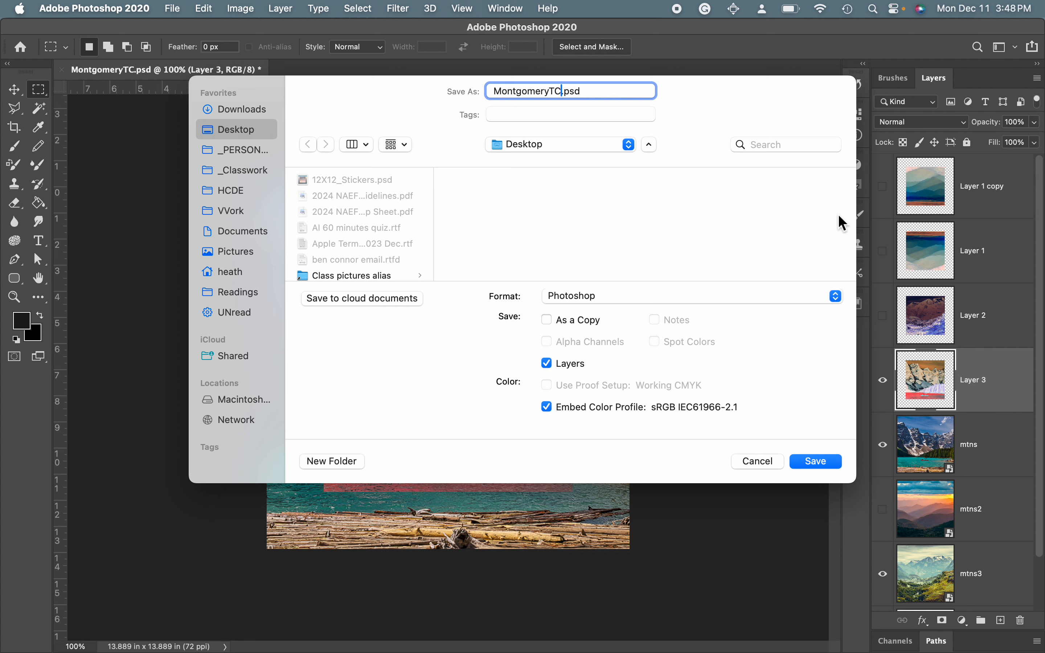
pyautogui.write('12')
pyautogui.press('capslock')
pyautogui.click(751, 296)
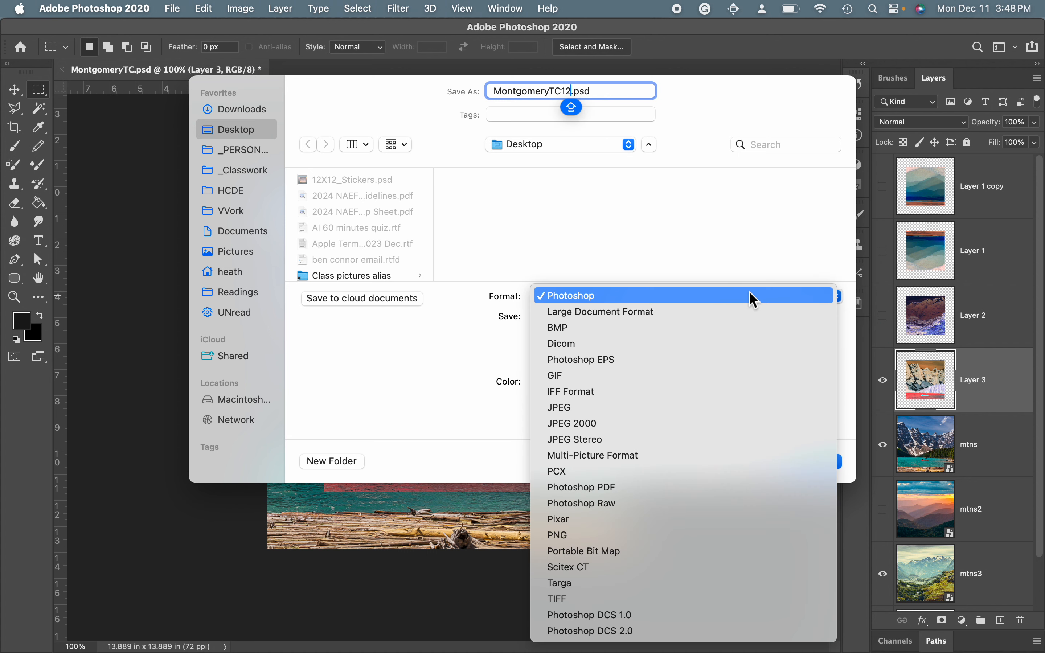
pyautogui.click(698, 412)
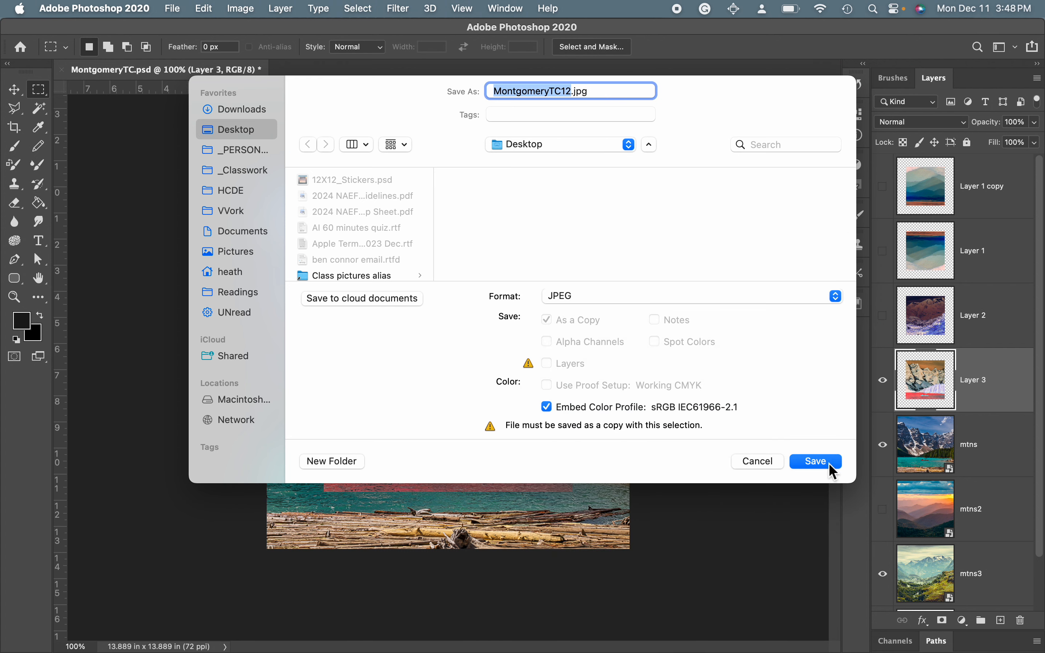
pyautogui.click(817, 461)
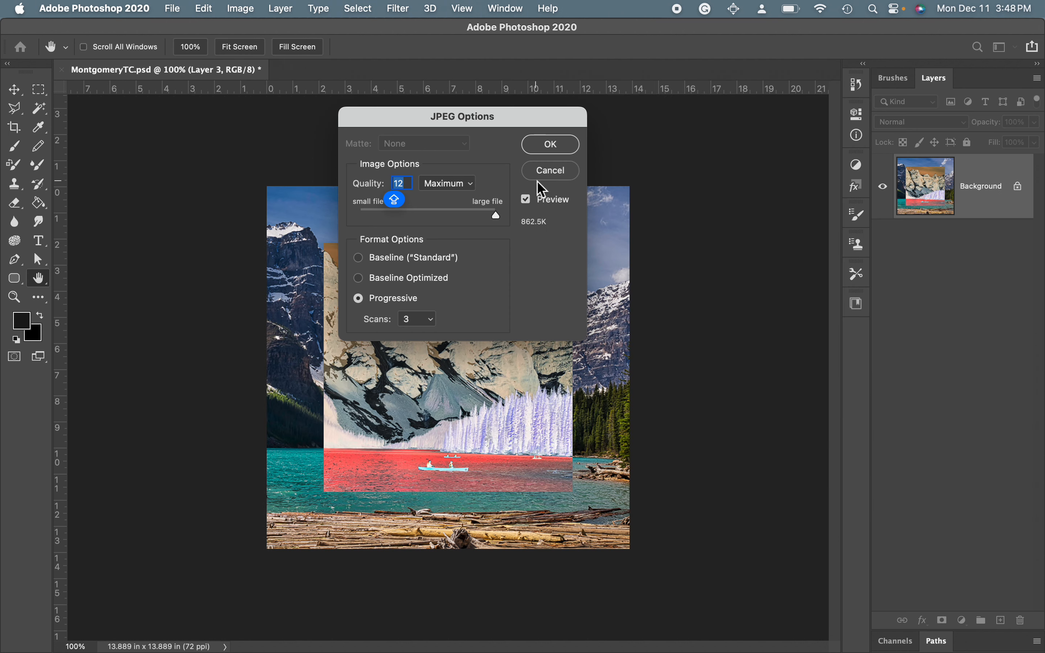
pyautogui.click(556, 147)
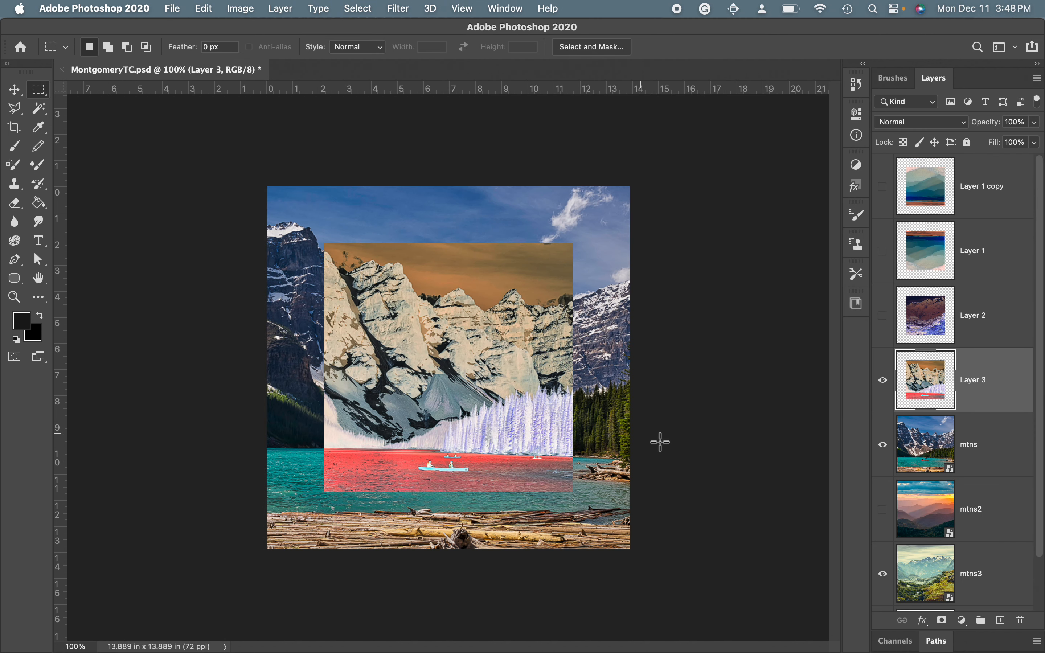
# - Switch the background from mtns to mtns2 and save a Progressive JPEG copy to the Desktop as MontgomeryTC13 at Maximum quality 12
pyautogui.click(883, 446)
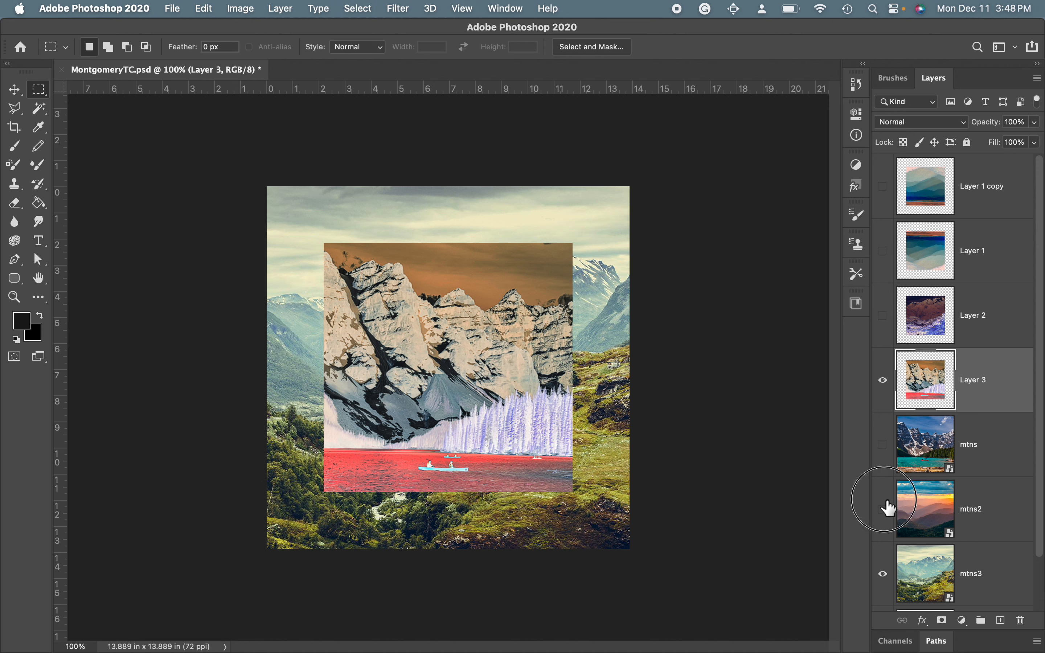
pyautogui.click(883, 508)
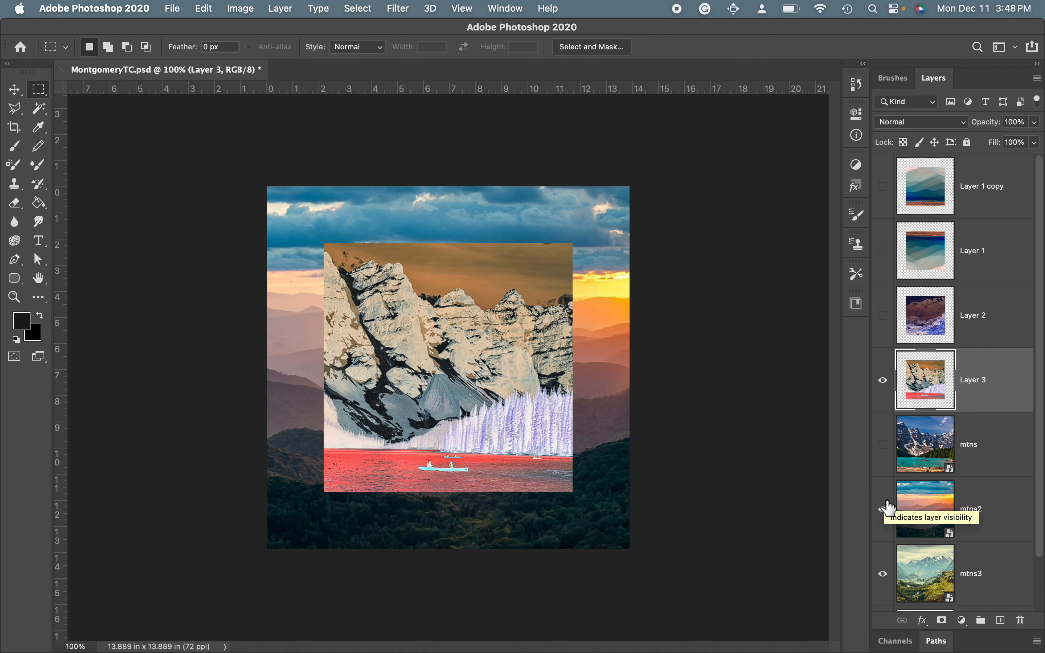
pyautogui.press('super+shift+s')
pyautogui.press('Right')
pyautogui.write('13')
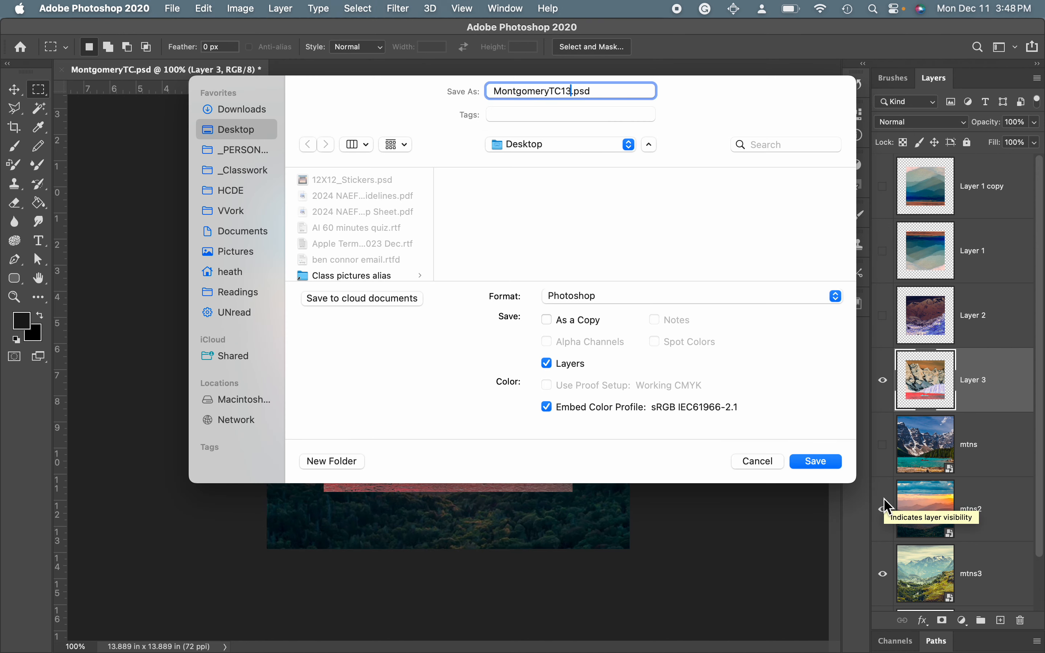
pyautogui.click(663, 295)
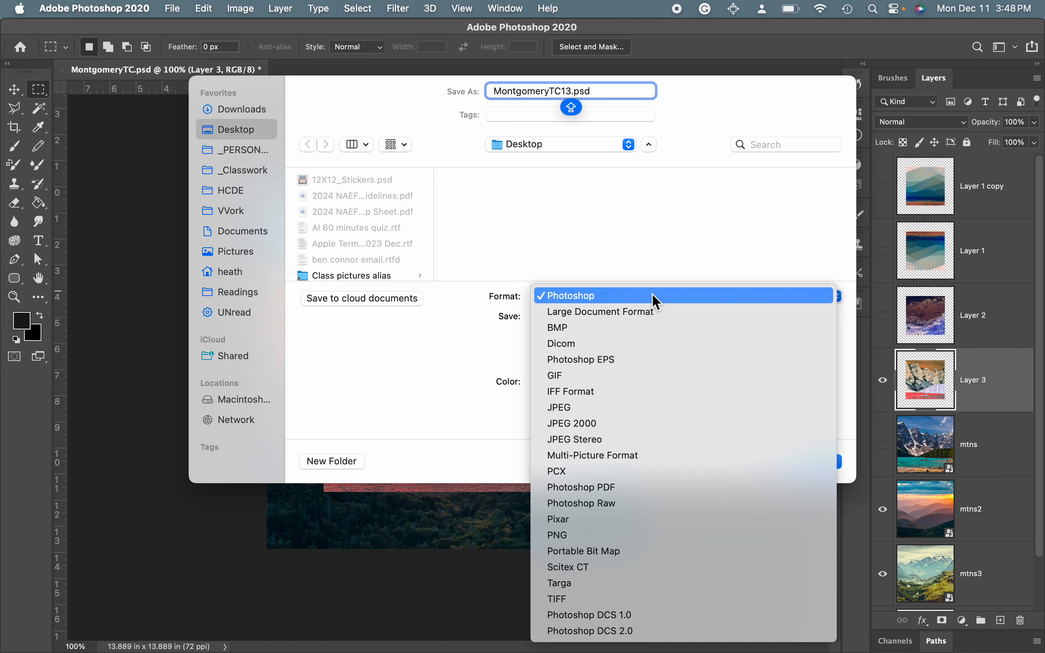
pyautogui.click(605, 404)
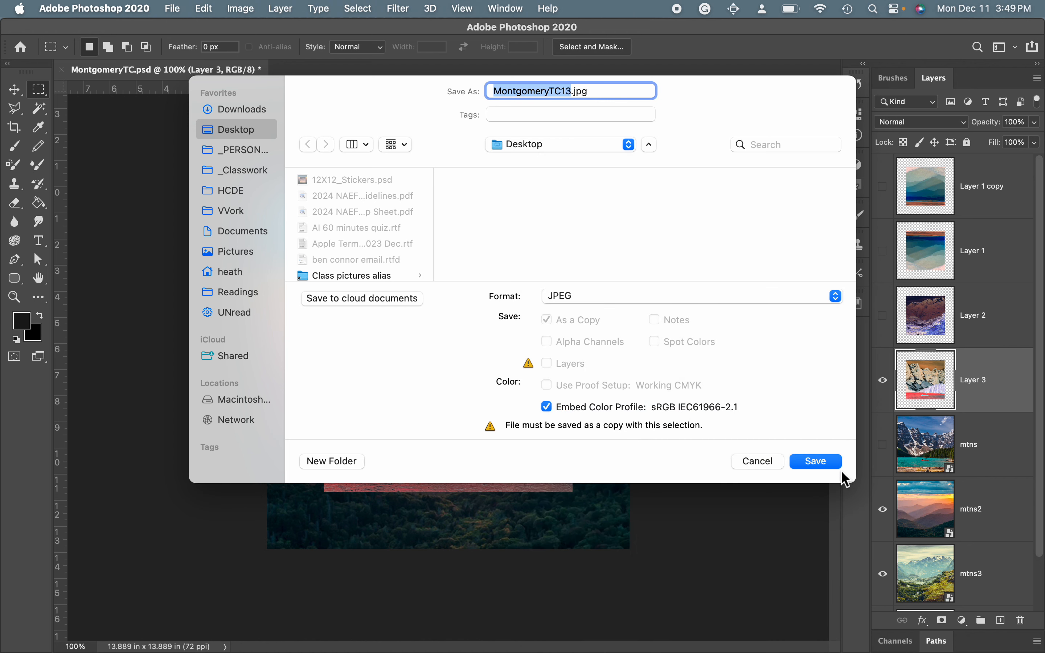
pyautogui.click(817, 461)
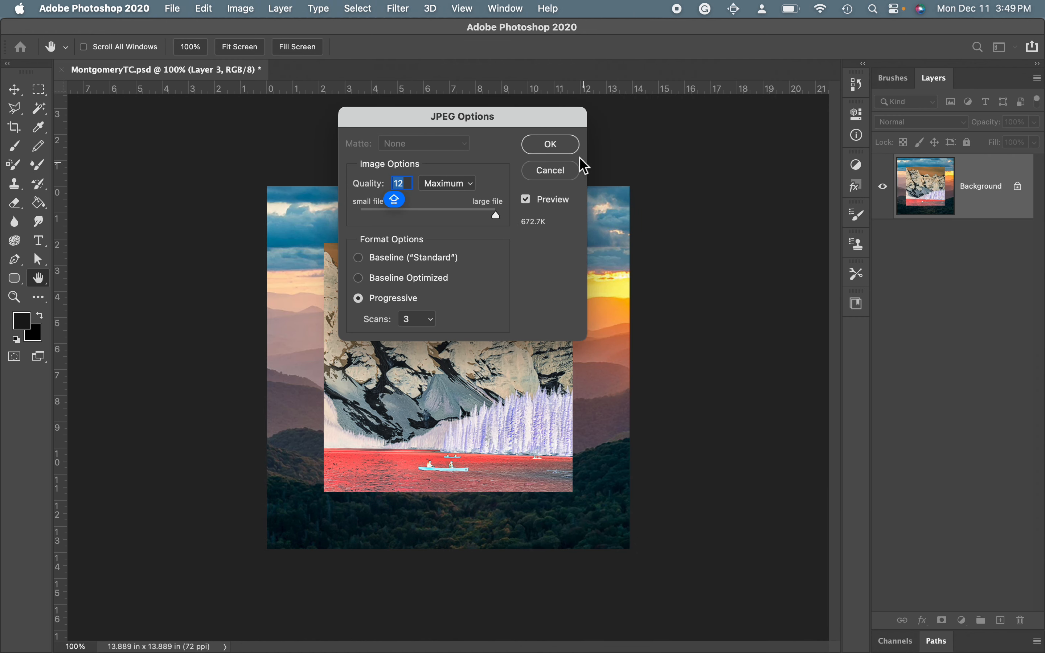
pyautogui.click(562, 149)
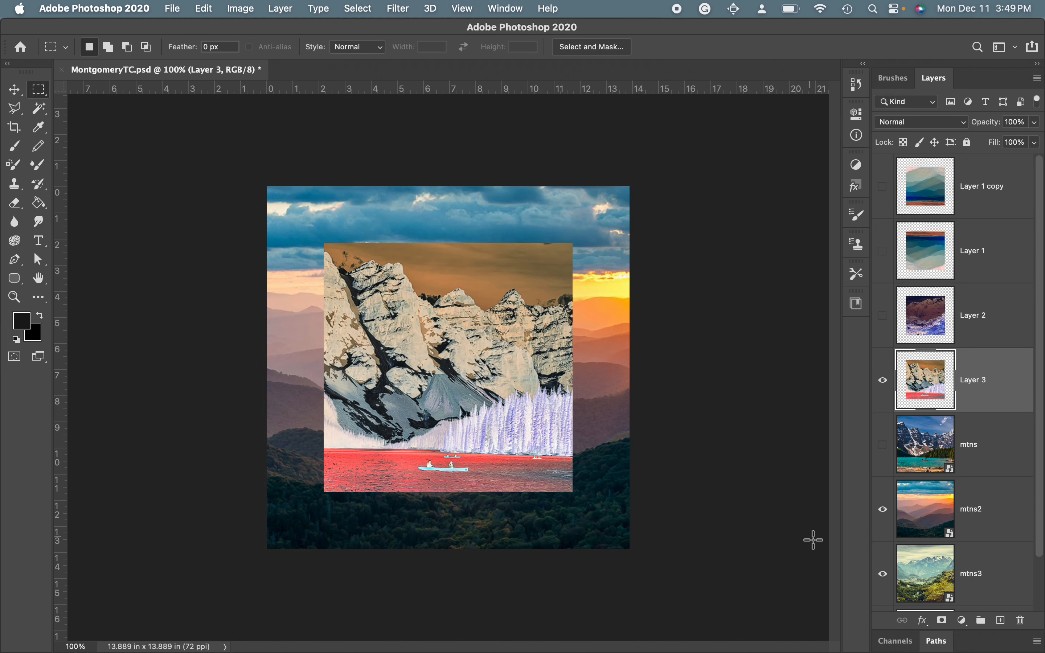
# - Rotate the Layer 3 square 180 degrees with Free Transform
pyautogui.press('super+t')
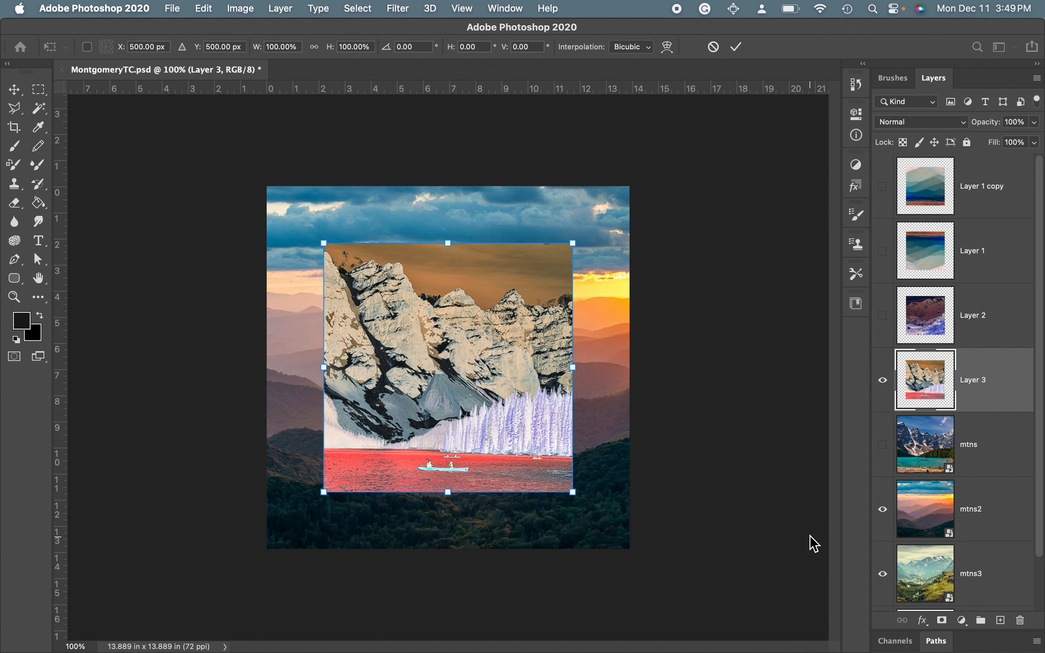
pyautogui.click(421, 51)
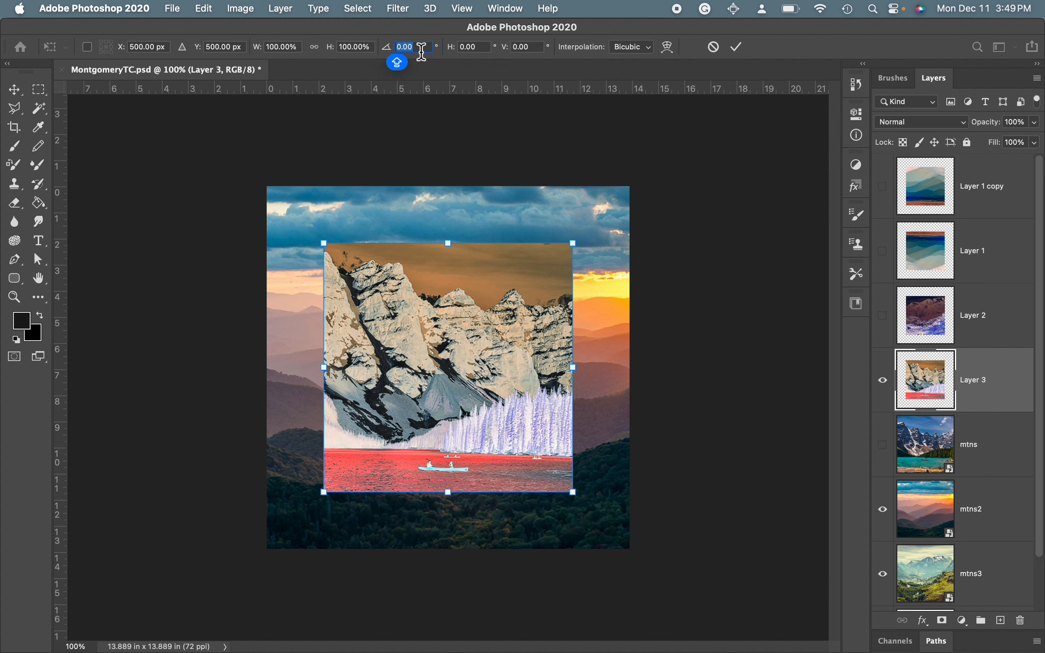
pyautogui.write('180')
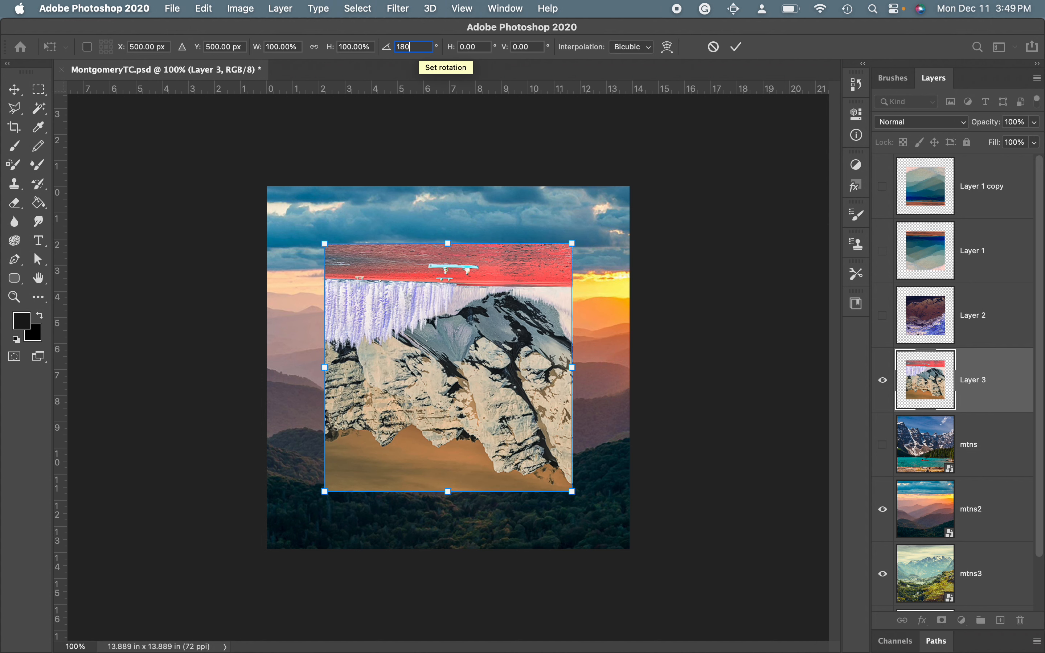
pyautogui.press('Return')
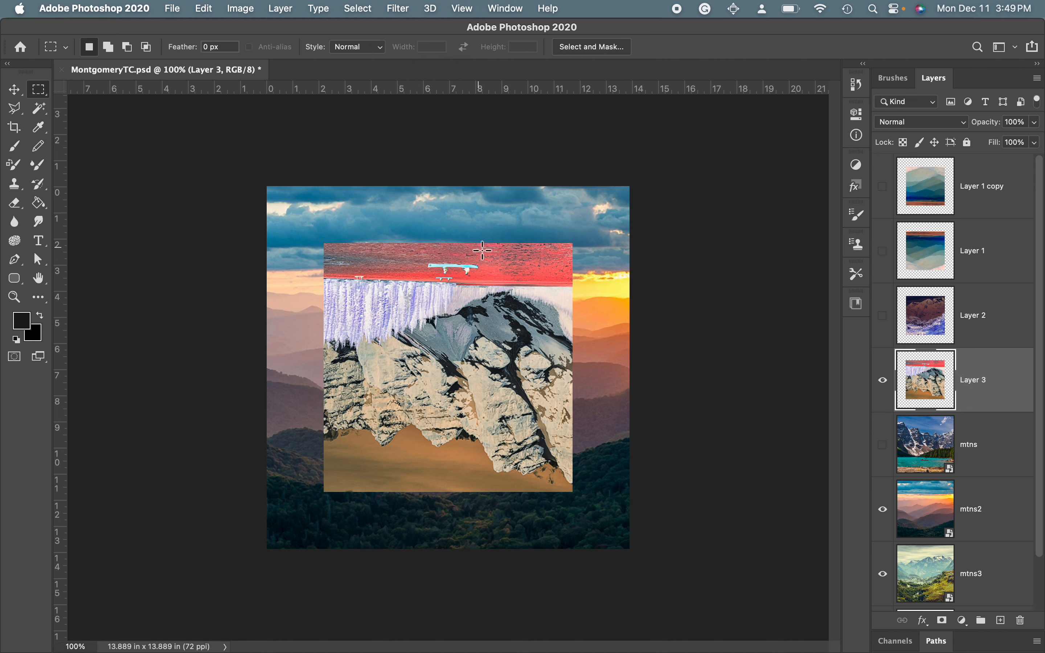
# - Save a JPEG copy of the rotated Layer 3 square over mtns2 to the Desktop as MontgomeryTC14
pyautogui.press('super+shift+s')
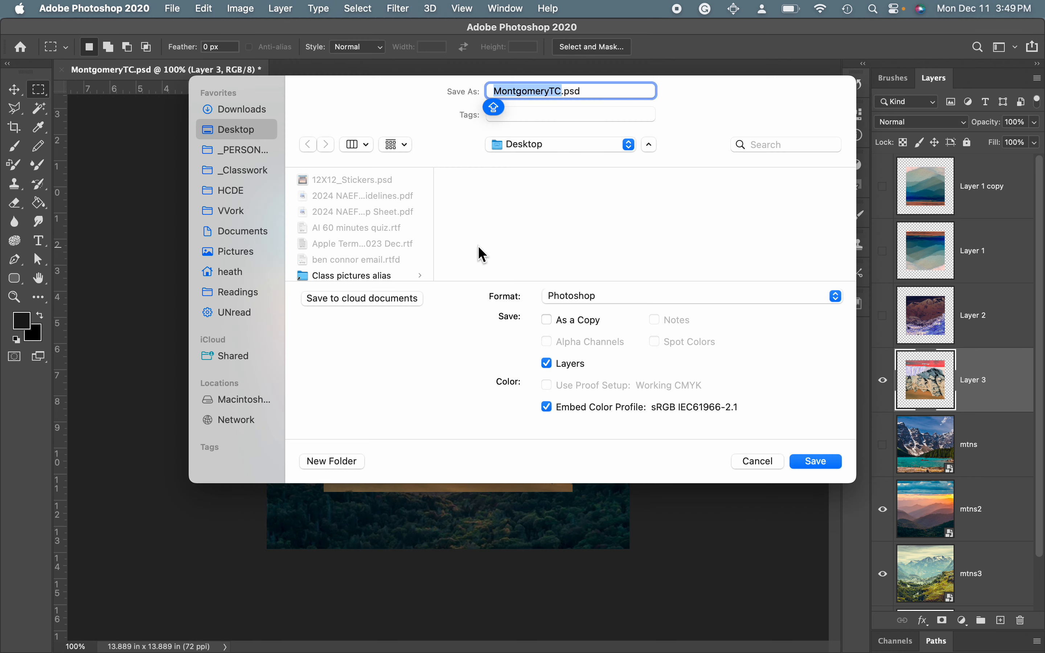
pyautogui.click(624, 295)
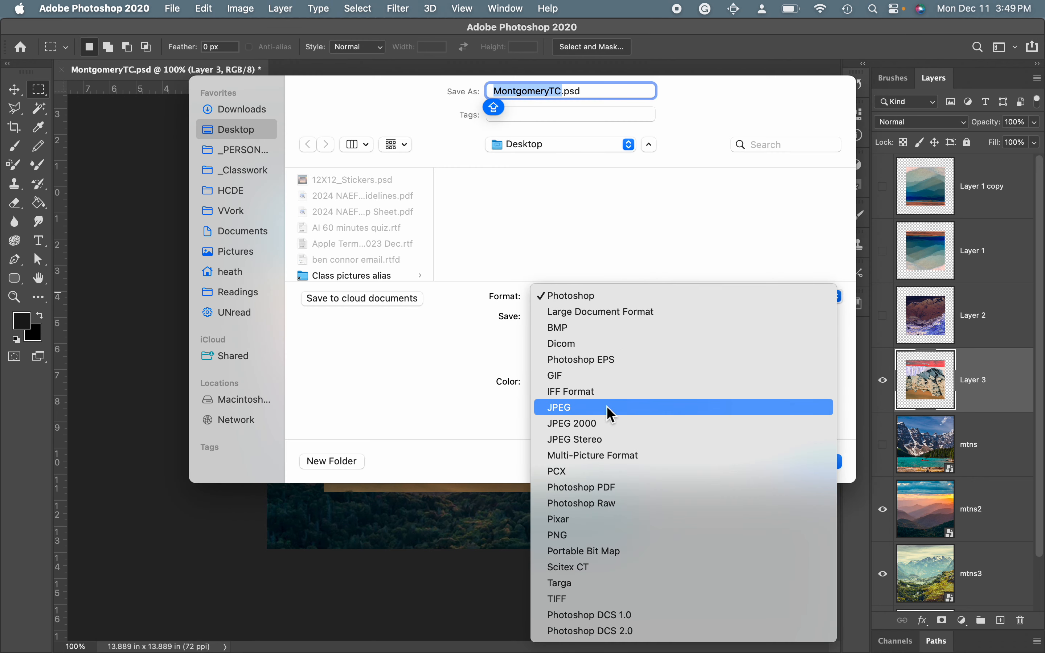
pyautogui.click(445, 379)
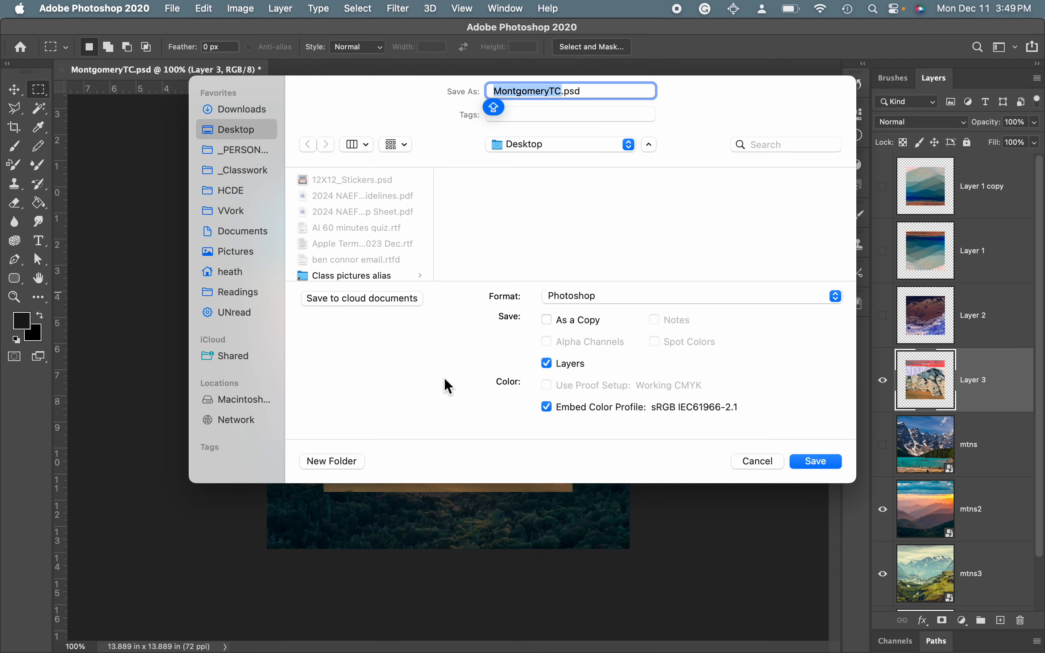
pyautogui.click(558, 92)
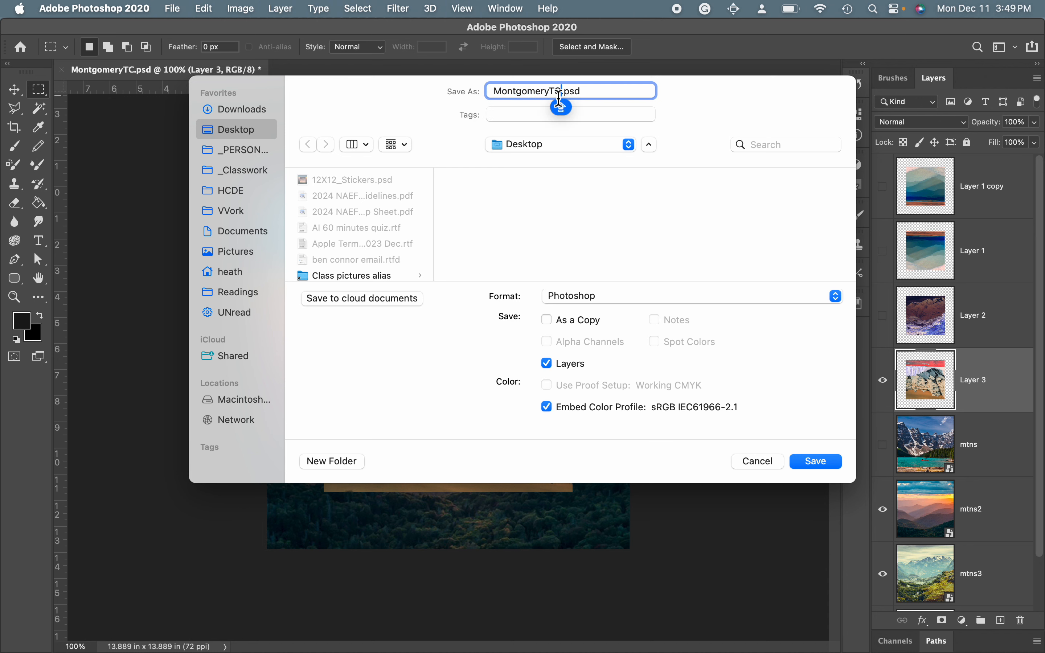
pyautogui.write('14')
pyautogui.click(620, 297)
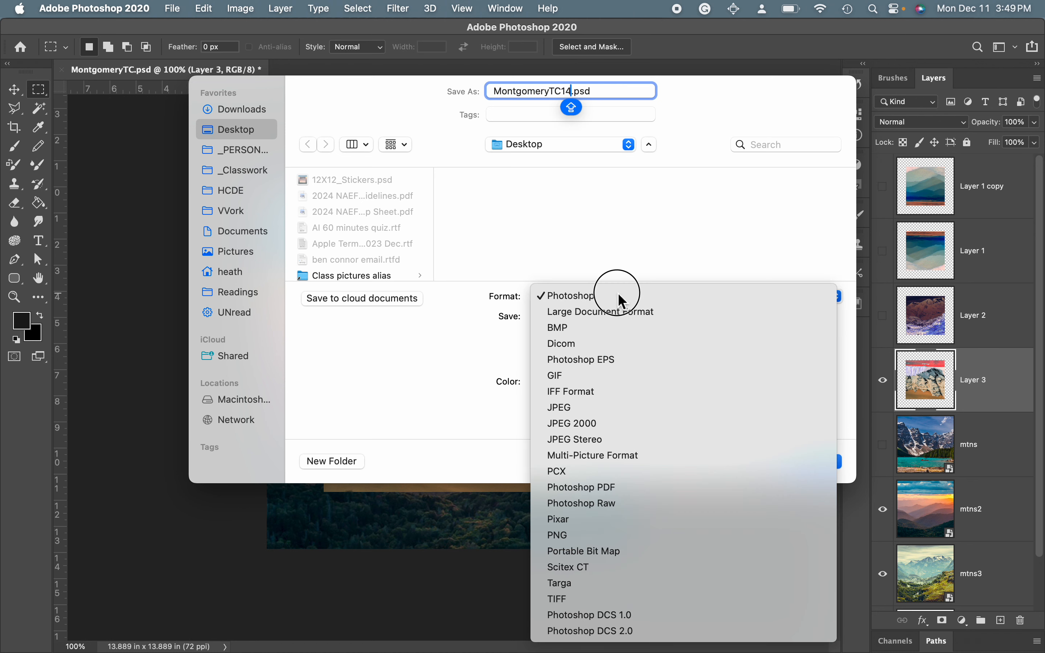
pyautogui.click(606, 407)
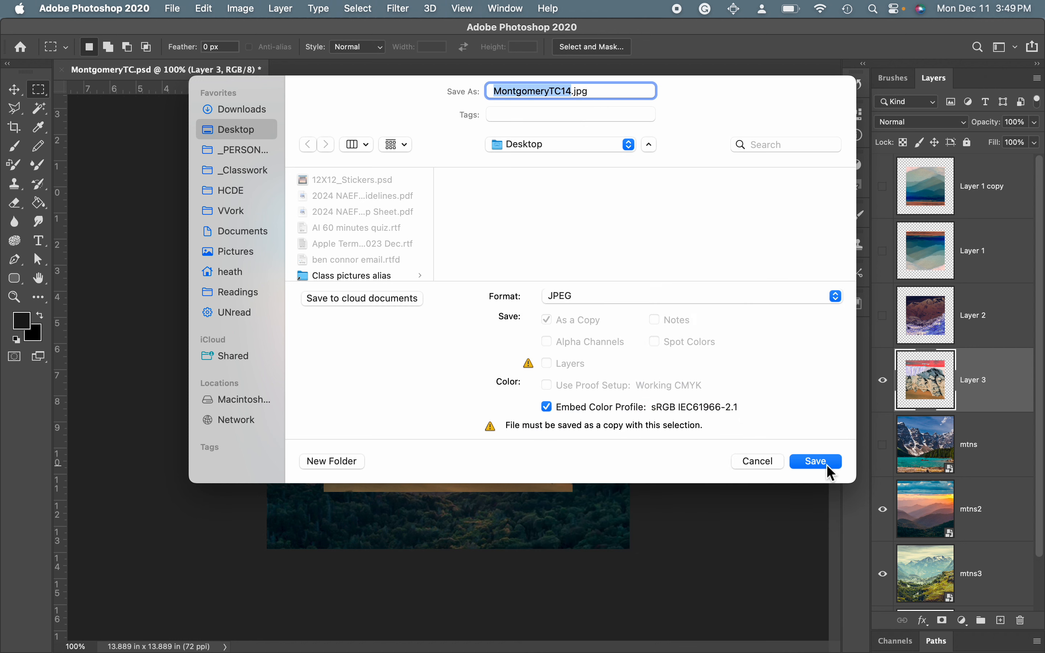
pyautogui.click(826, 464)
pyautogui.click(557, 145)
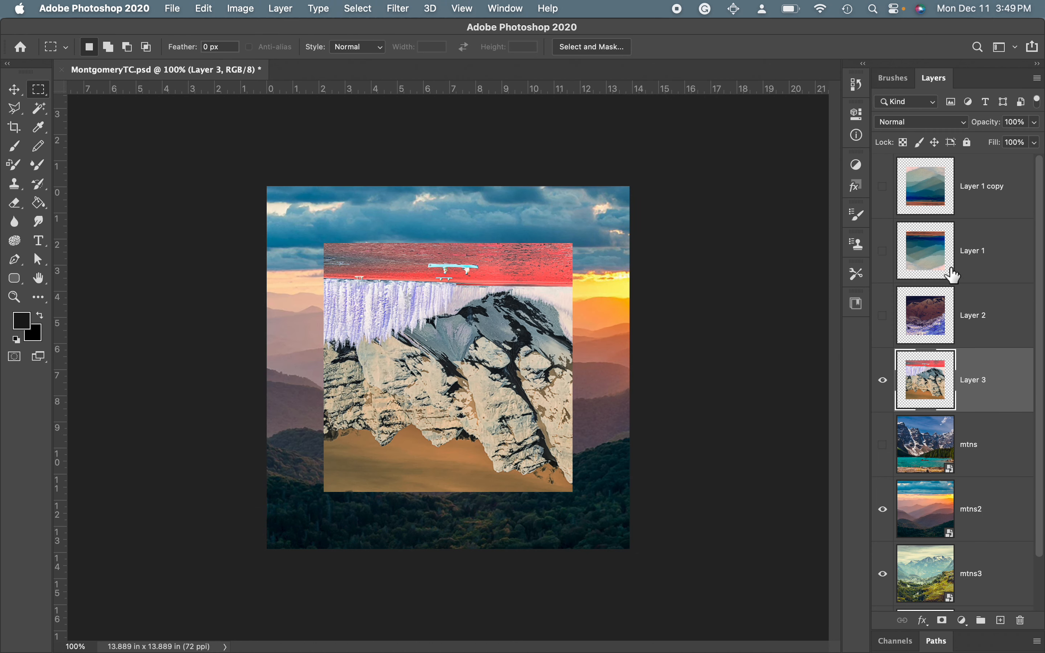
# - Hide mtns and mtns2 so mtns3 is the background, and invert Layer 3's colors back and forth to compare both versions
pyautogui.scroll(-2, 953, 279)
pyautogui.scroll(2, 953, 278)
pyautogui.click(883, 445)
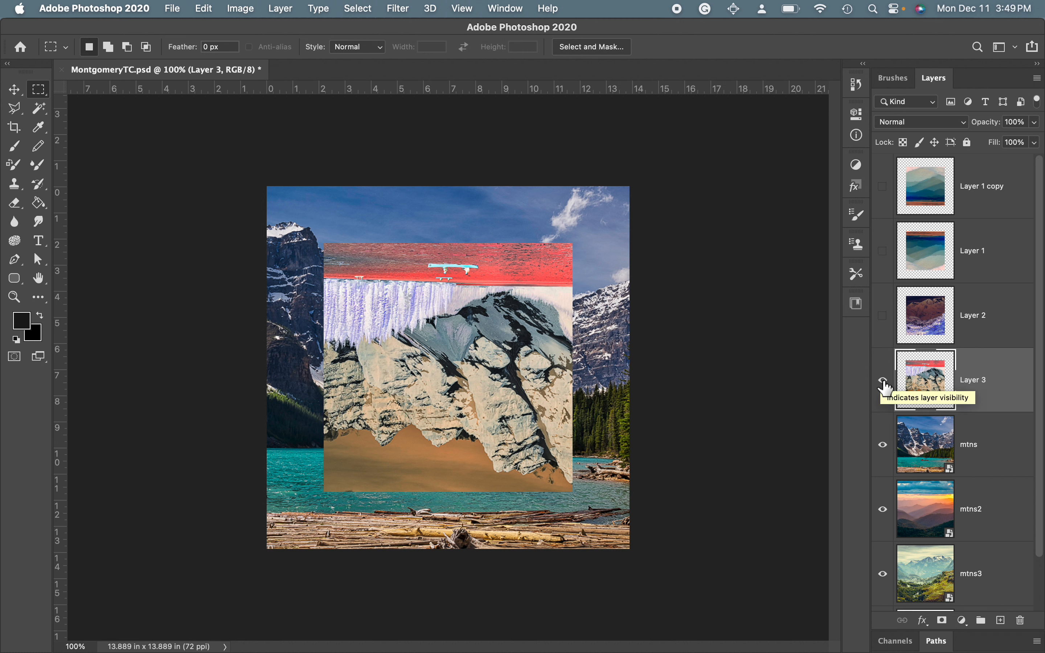
pyautogui.click(883, 510)
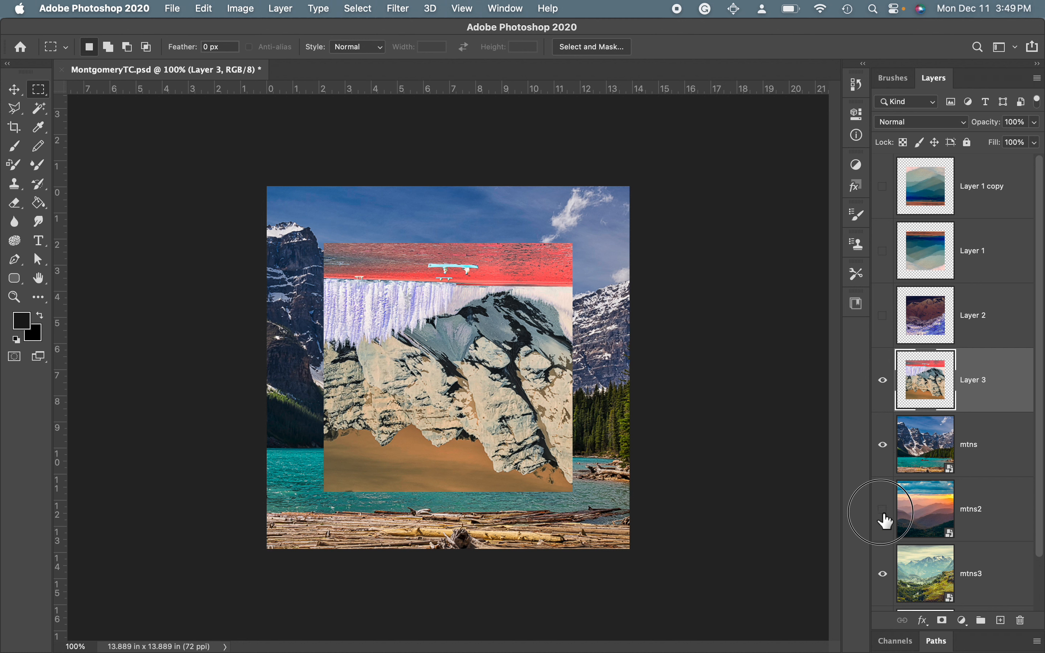
pyautogui.click(885, 449)
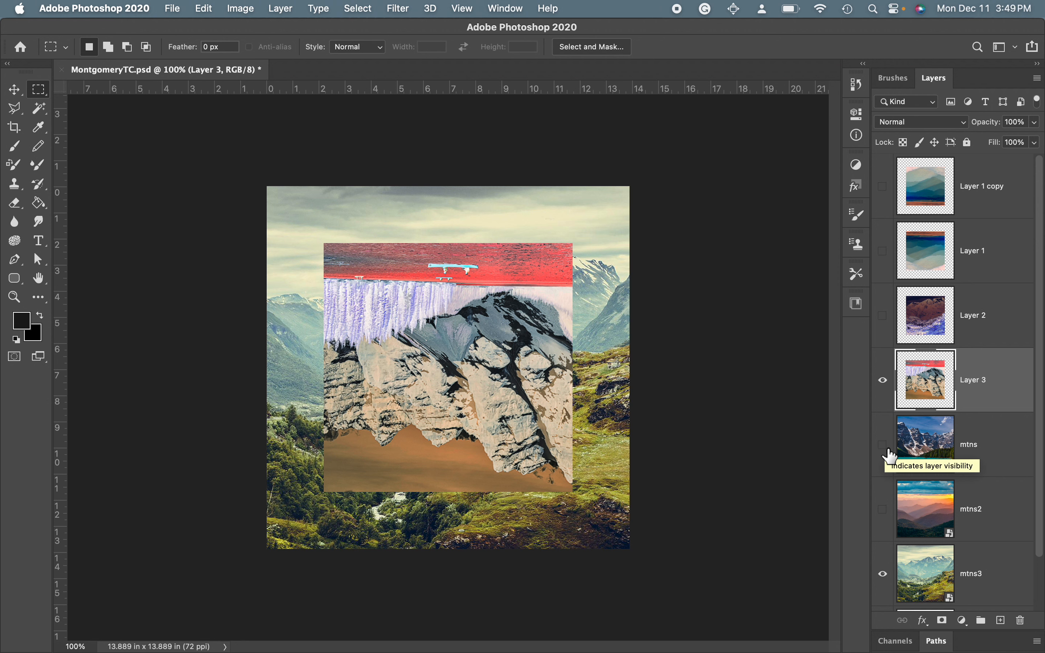
pyautogui.press('super+i')
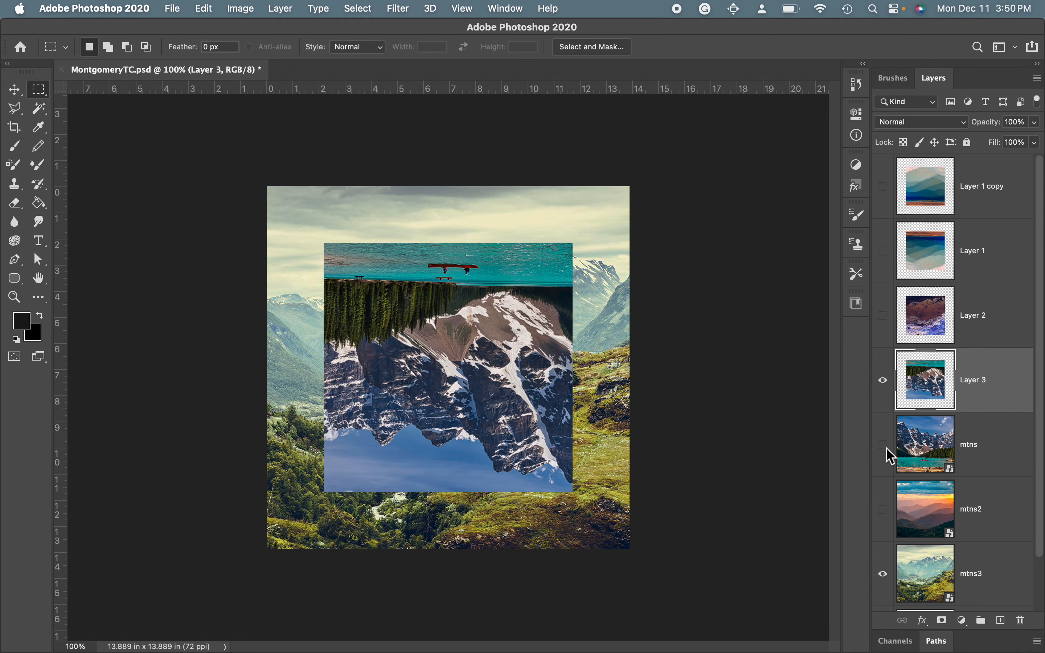
pyautogui.press('super+i')
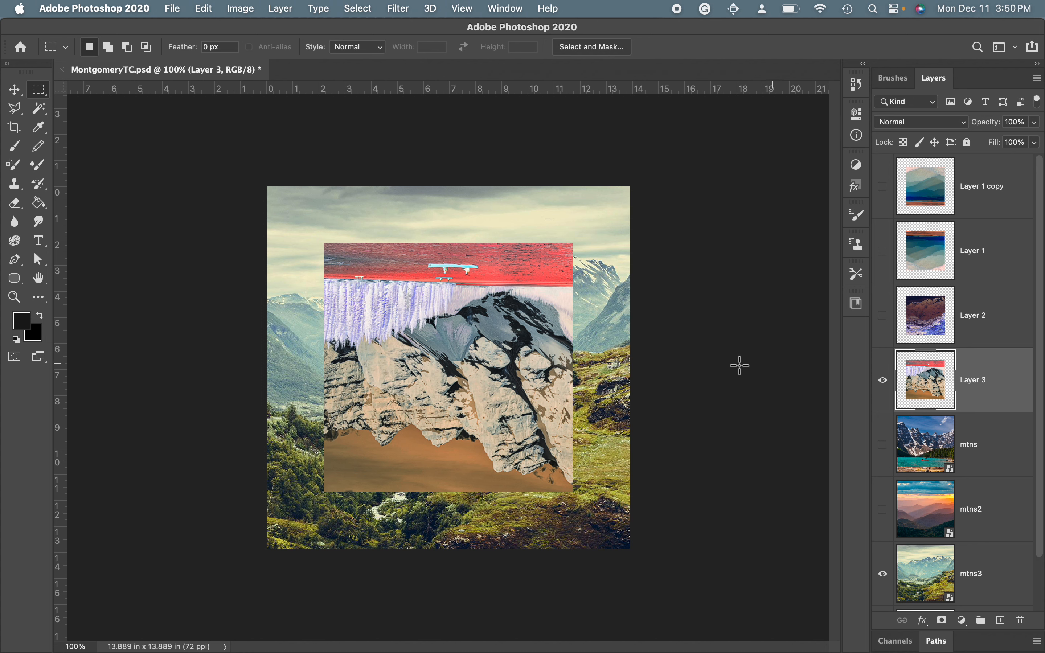
# - Save a Progressive JPEG copy of the rotated square over mtns3 to the Desktop as MontgomeryTC15 at Maximum quality 12
pyautogui.press('super+s')
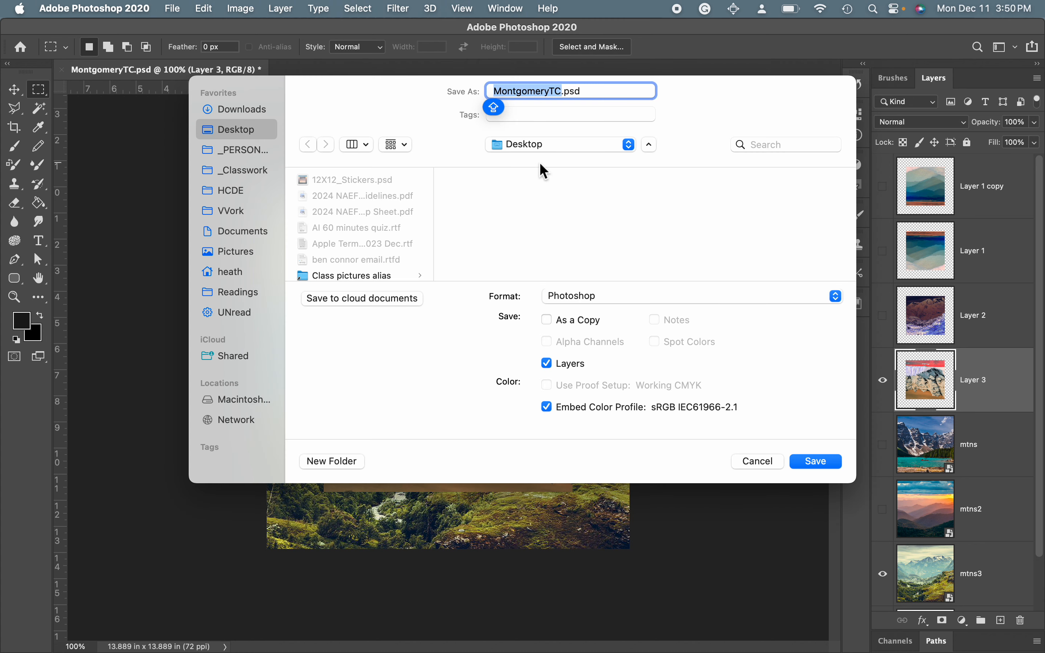
pyautogui.press('Right')
pyautogui.write('15')
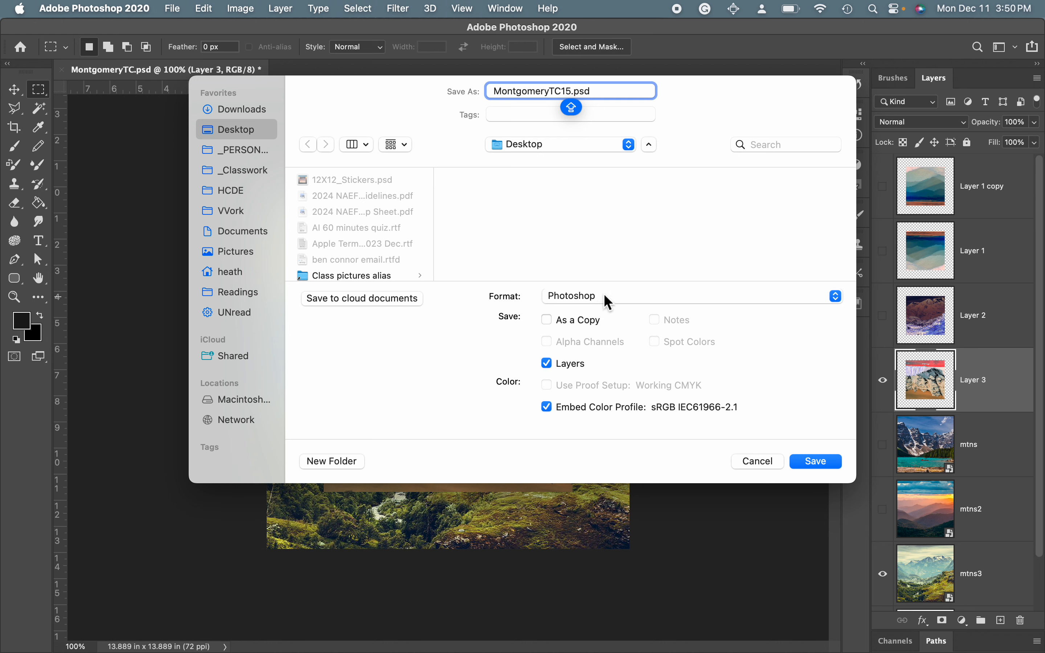
pyautogui.click(604, 296)
pyautogui.click(566, 411)
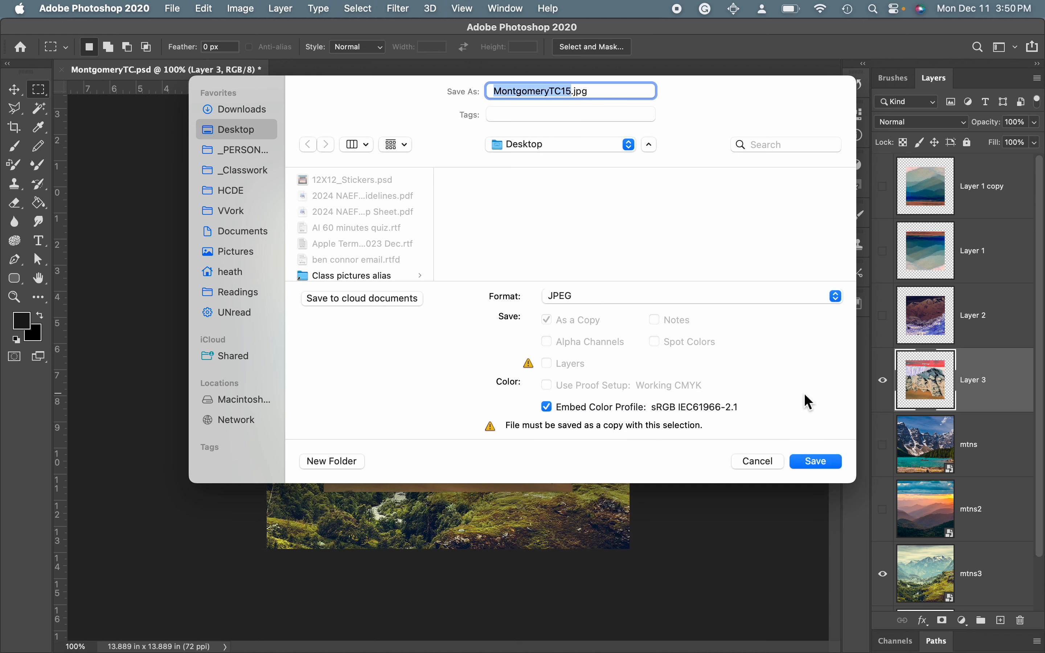
pyautogui.click(816, 461)
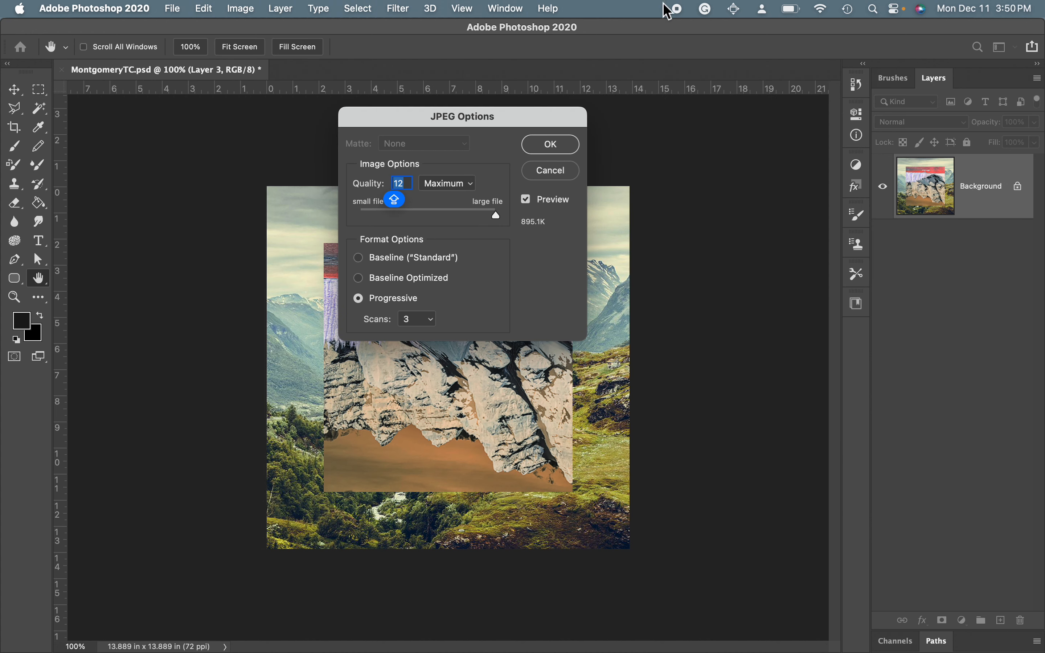
pyautogui.click(561, 144)
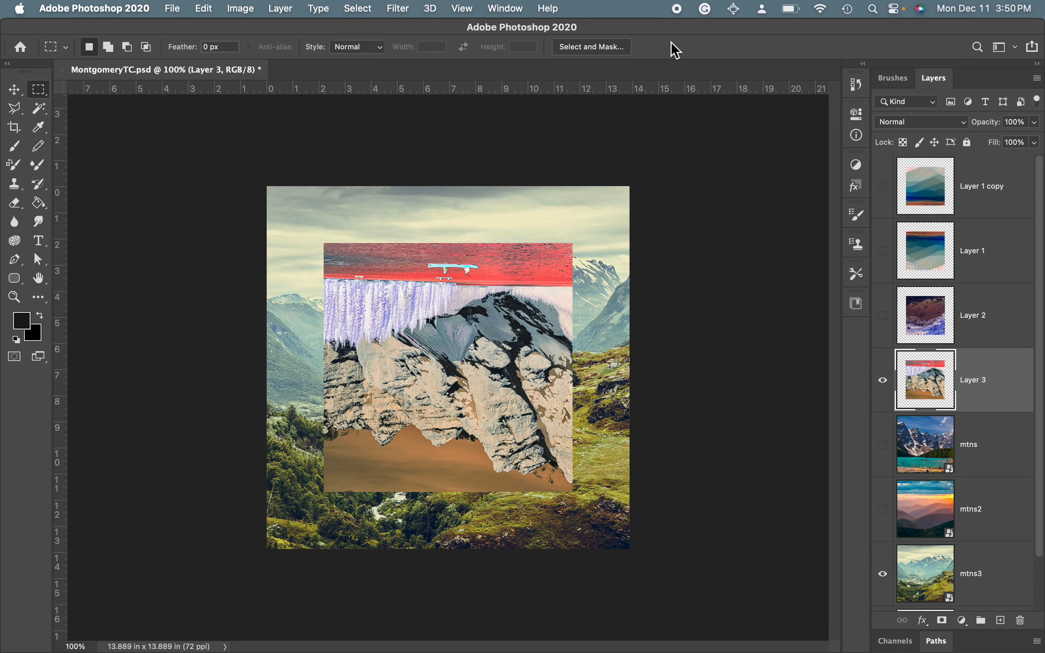
# - Switch to the macOS desktop and move 12X12_Stickers.psd beside the group of MontgomeryTC image files
pyautogui.hotkey('ctrl', 'Right')
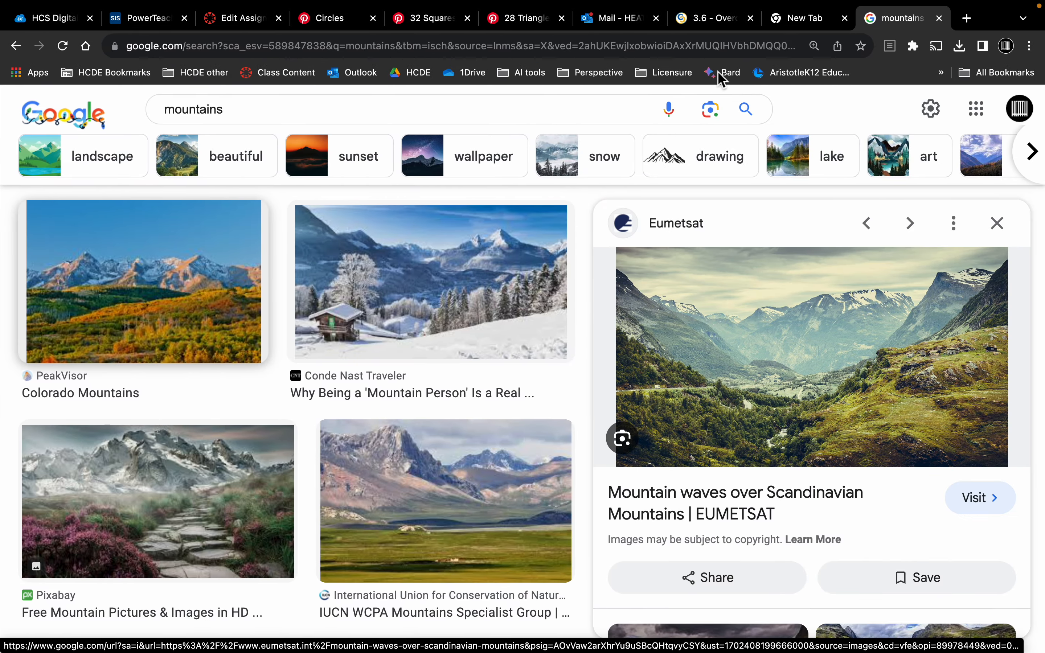
pyautogui.hotkey('ctrl', 'Left')
pyautogui.hotkey('ctrl', 'Right')
pyautogui.hotkey('ctrl', 'Right')
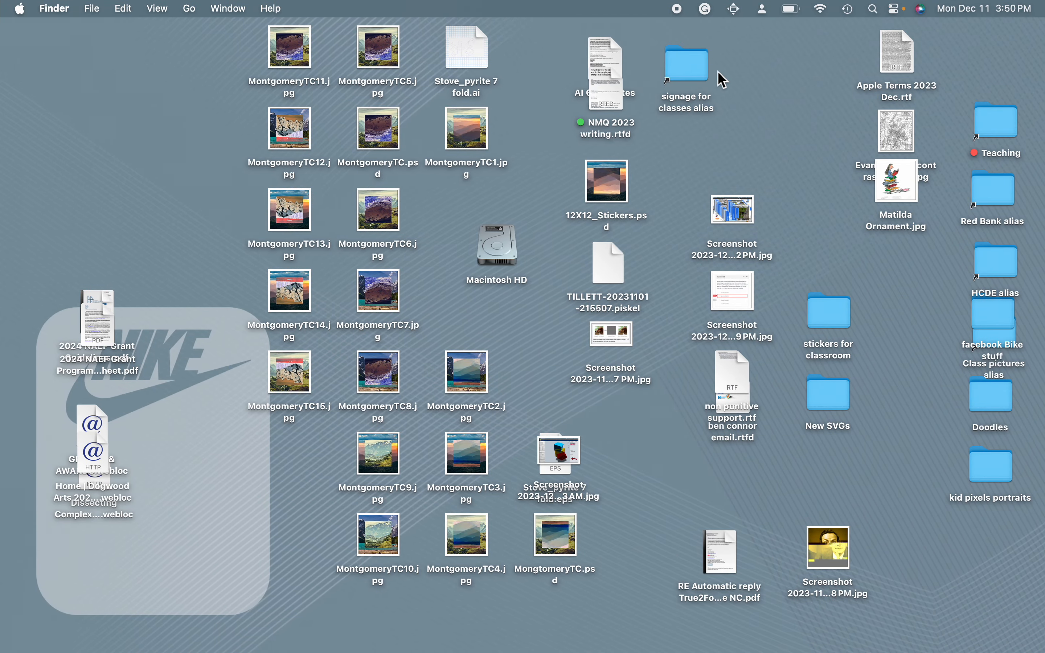
pyautogui.moveTo(620, 197); pyautogui.dragTo(218, 137)
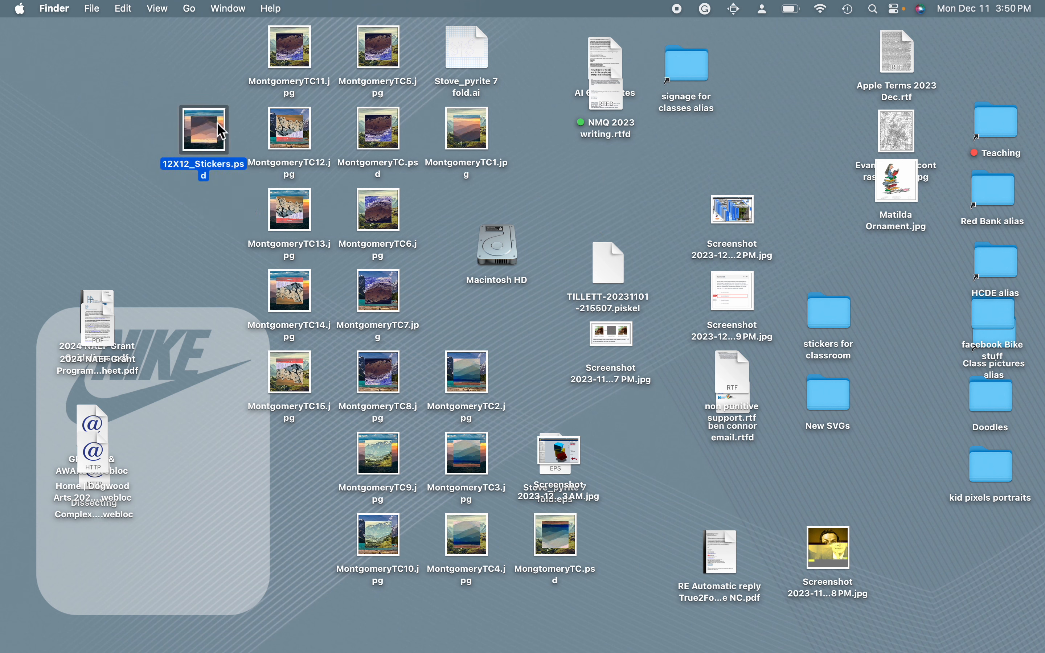
pyautogui.click(207, 61)
# - Select all the MontgomeryTC JPEGs along with MontgomeryTC.psd, MongtomeryTC.psd and 12X12_Stickers.psd on the desktop, and open them together
pyautogui.moveTo(204, 54); pyautogui.dragTo(369, 471)
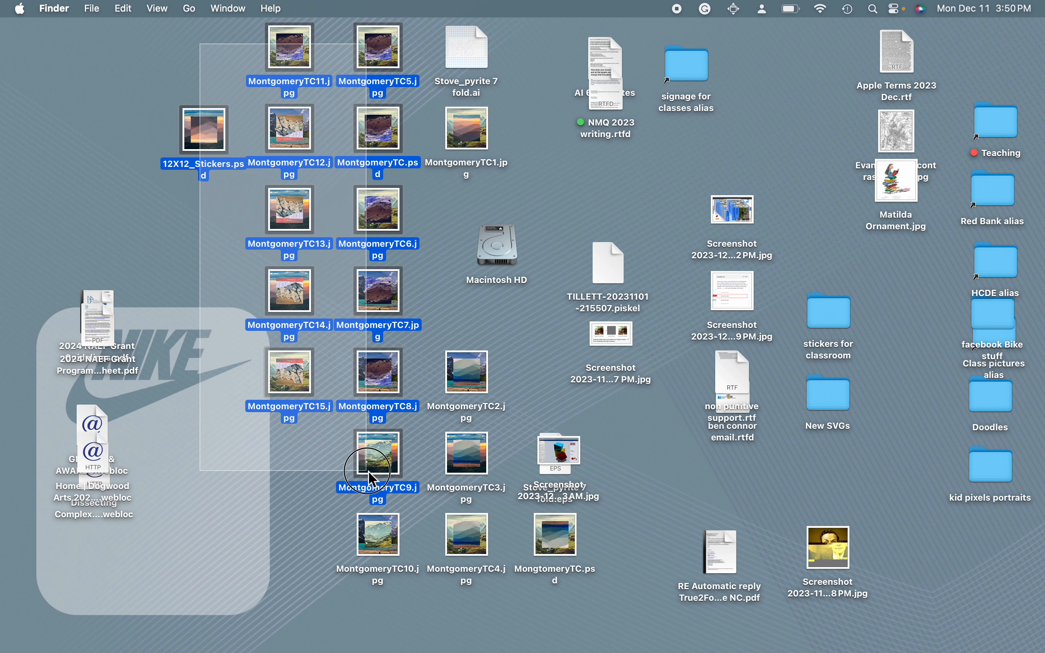
pyautogui.keyDown('super'); pyautogui.click(475, 142); pyautogui.keyUp('super')
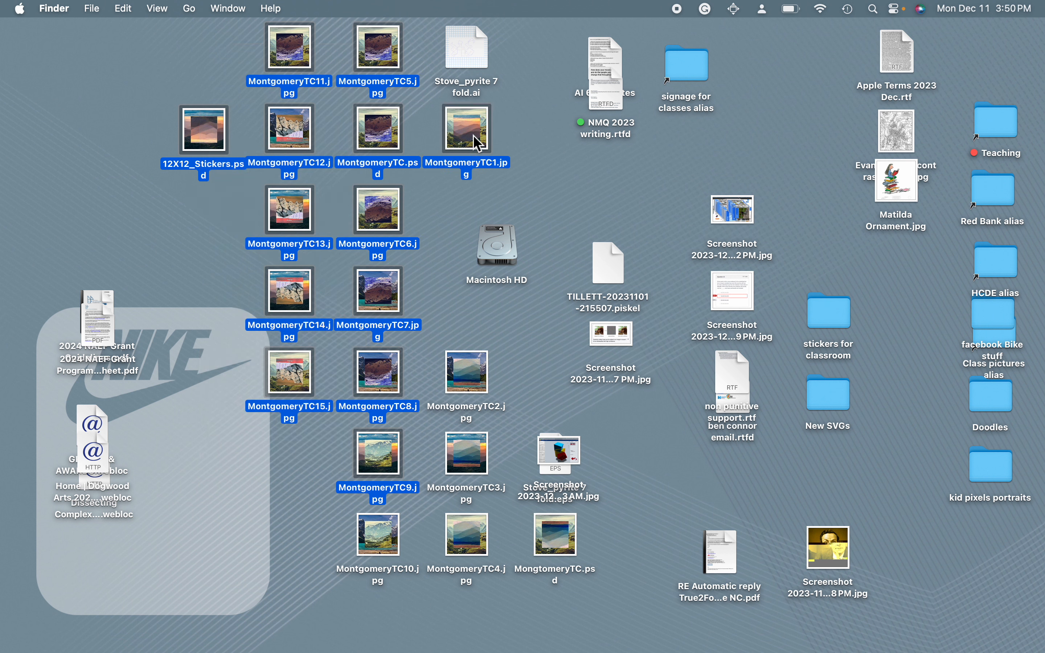
pyautogui.keyDown('super'); pyautogui.click(468, 383); pyautogui.keyUp('super')
pyautogui.keyDown('super'); pyautogui.click(457, 449); pyautogui.keyUp('super')
pyautogui.keyDown('super'); pyautogui.click(375, 461); pyautogui.keyUp('super')
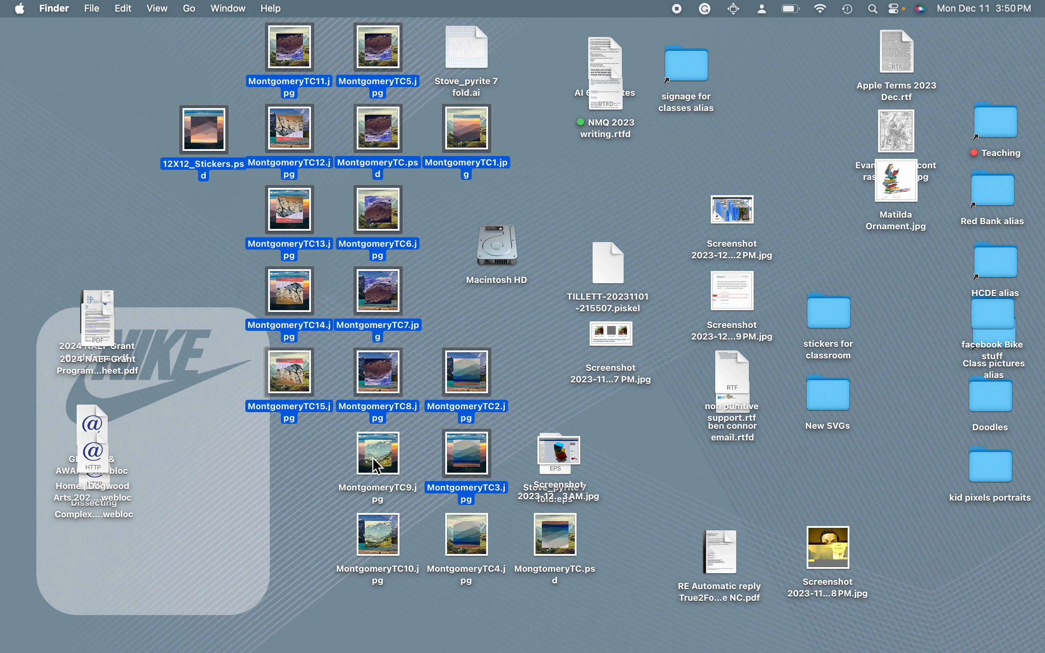
pyautogui.keyDown('super'); pyautogui.click(374, 535); pyautogui.keyUp('super')
pyautogui.keyDown('super'); pyautogui.click(461, 536); pyautogui.keyUp('super')
pyautogui.keyDown('super'); pyautogui.click(545, 538); pyautogui.keyUp('super')
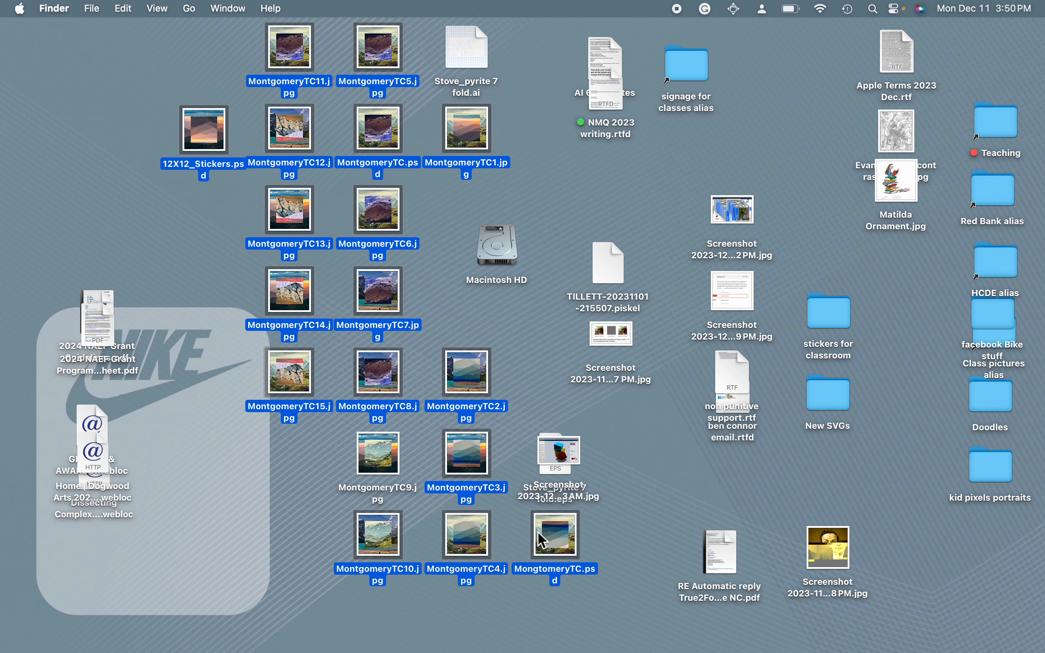
pyautogui.keyDown('super'); pyautogui.click(375, 454); pyautogui.keyUp('super')
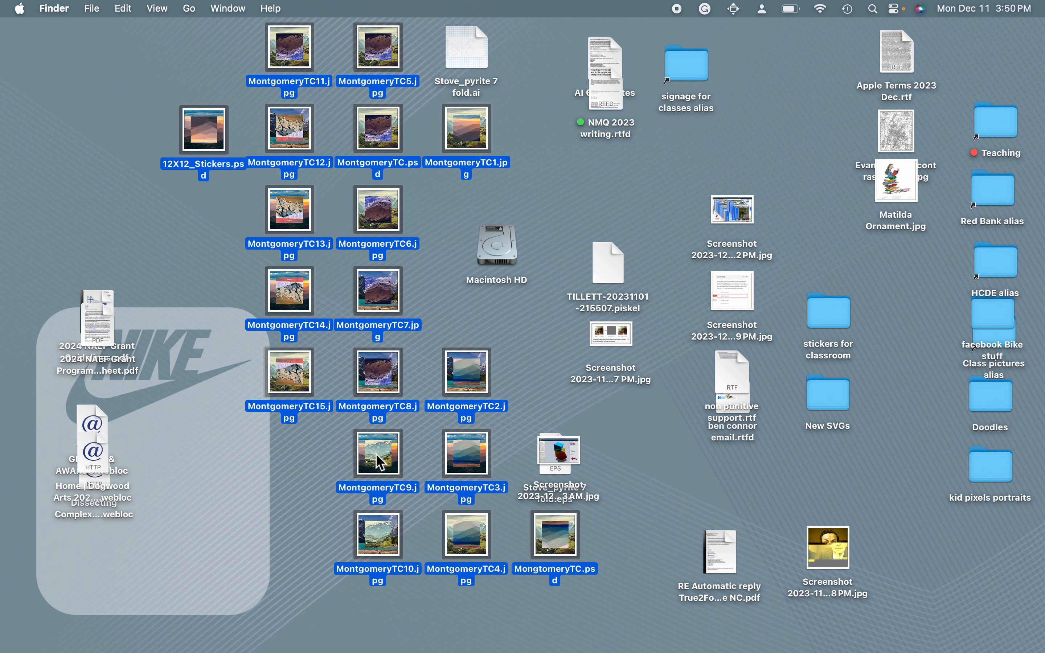
pyautogui.doubleClick(376, 454)
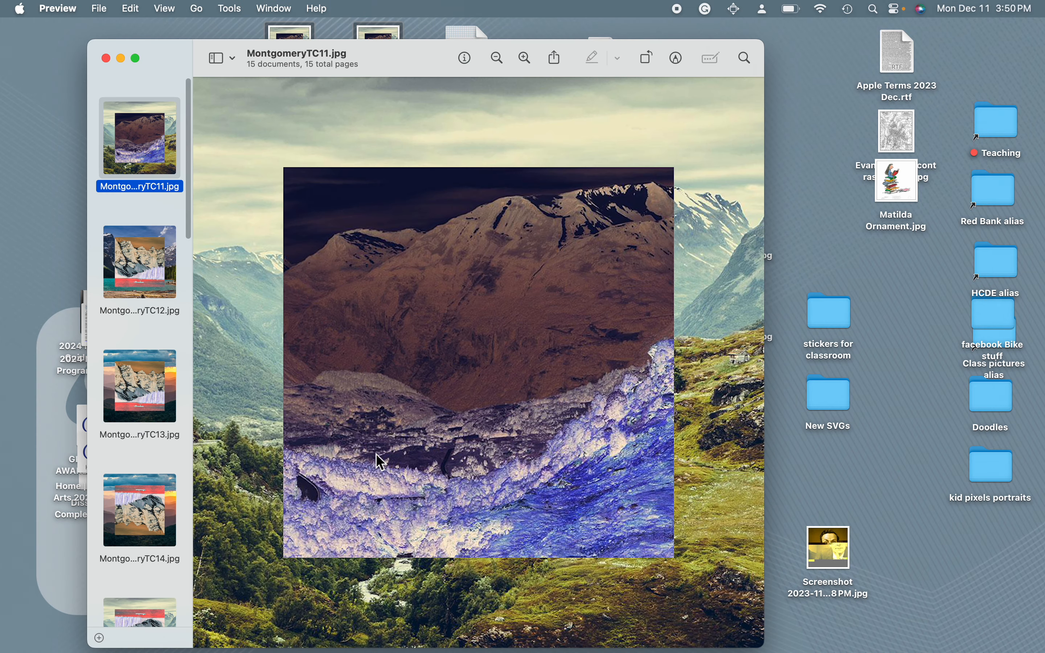
# - Page through the opened JPEGs in Preview from MontgomeryTC11 to MontgomeryTC9 to review the square and background variations
pyautogui.press('Down')
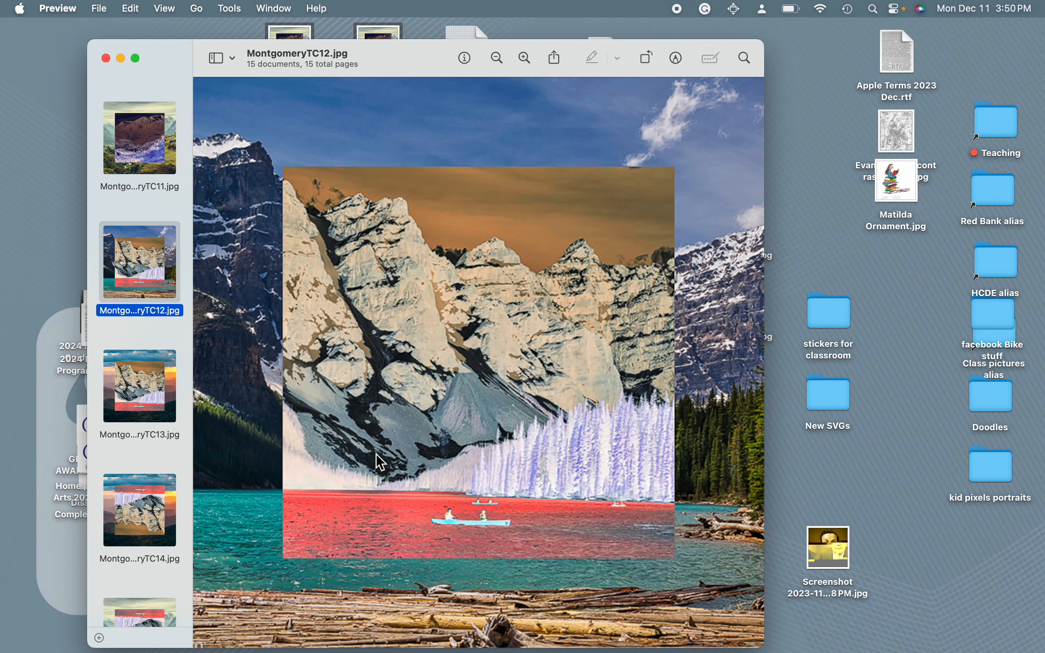
pyautogui.press('Down')
pyautogui.press('Down')
pyautogui.press('Down')
pyautogui.press('Down')
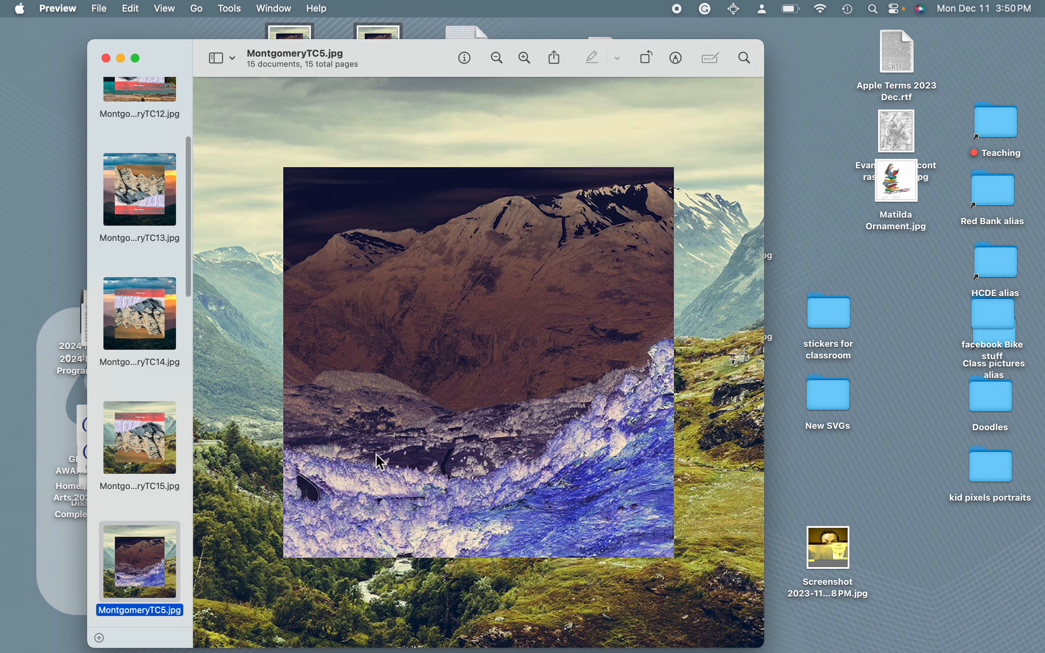
pyautogui.press('Down')
pyautogui.press('Down')
pyautogui.press('Down')
pyautogui.press('Down')
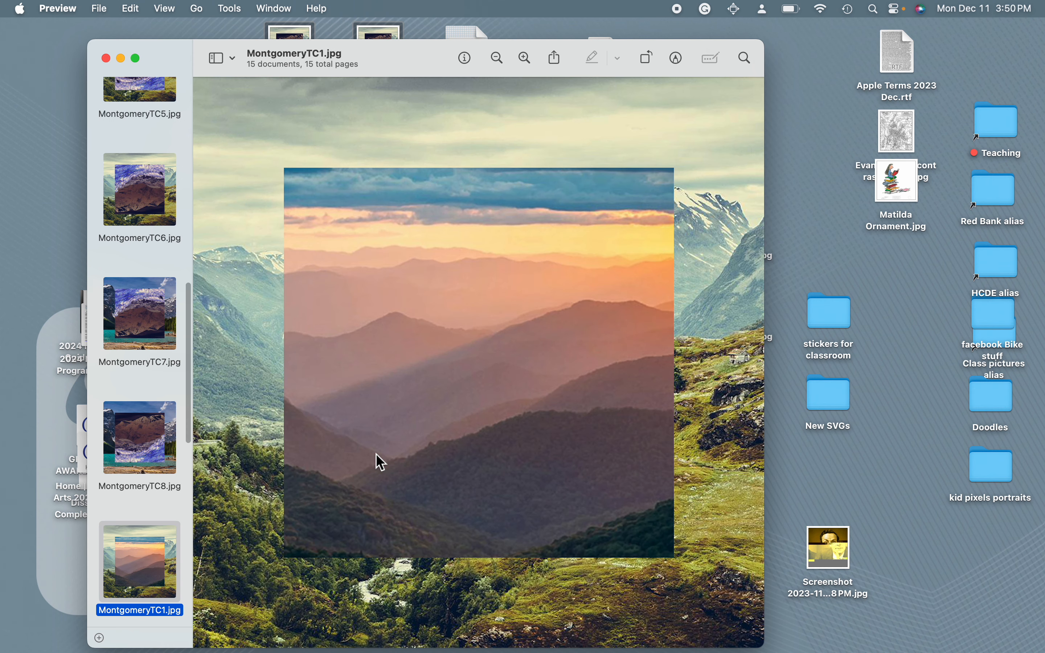
pyautogui.press('Down')
pyautogui.press('Down')
pyautogui.press('Down')
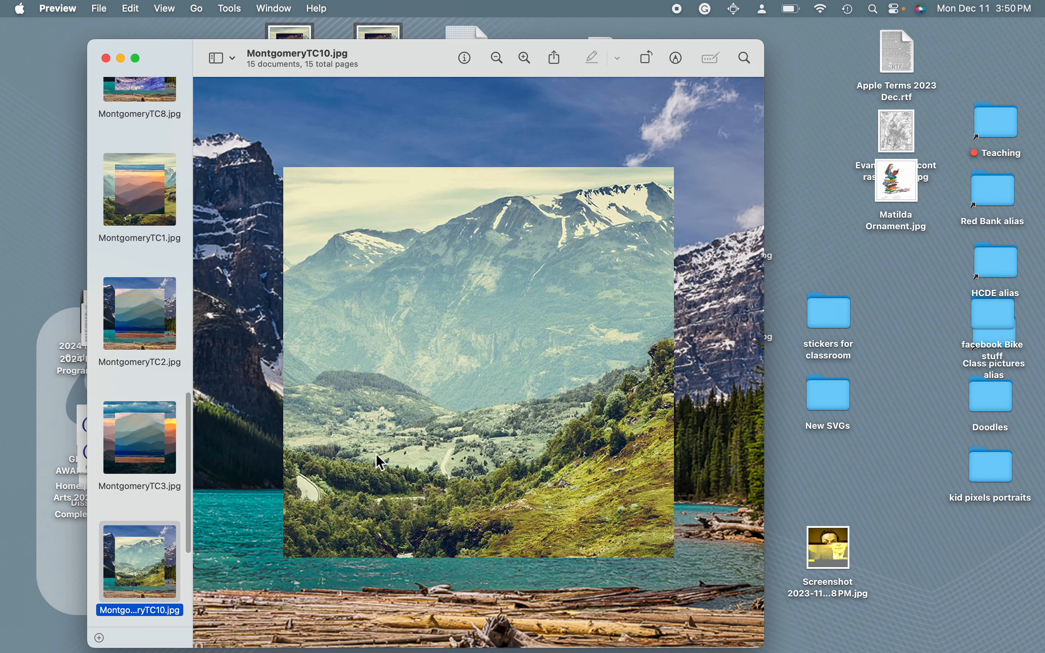
pyautogui.press('Down')
pyautogui.press('Down')
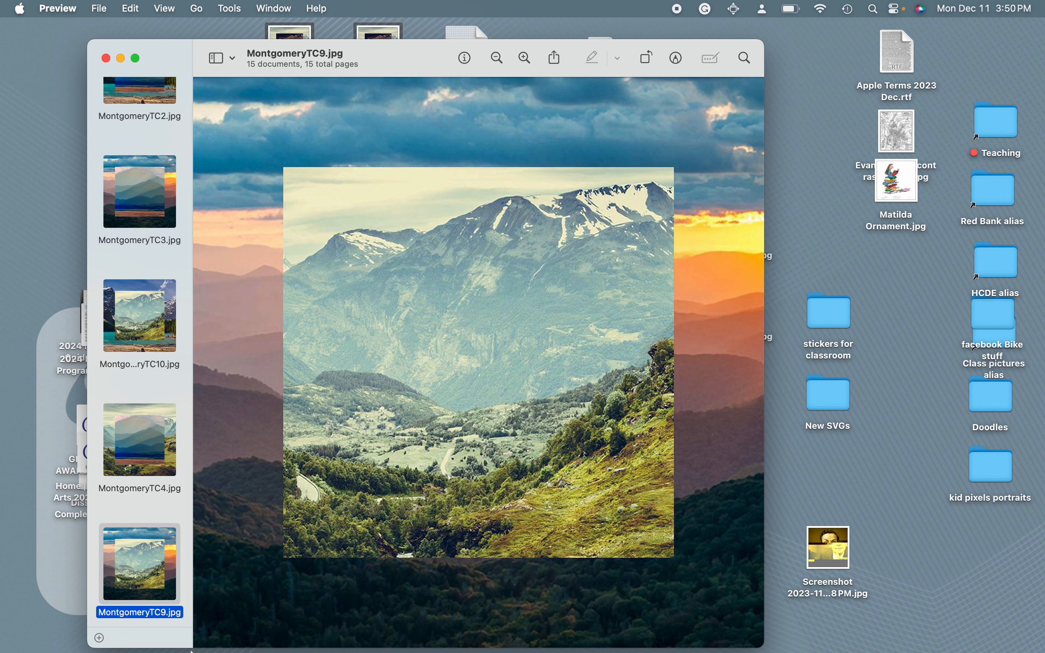
# - Go back from MontgomeryTC9 through MontgomeryTC4 to MontgomeryTC10 to compare their squares and backgrounds
pyautogui.rightClick(154, 531)
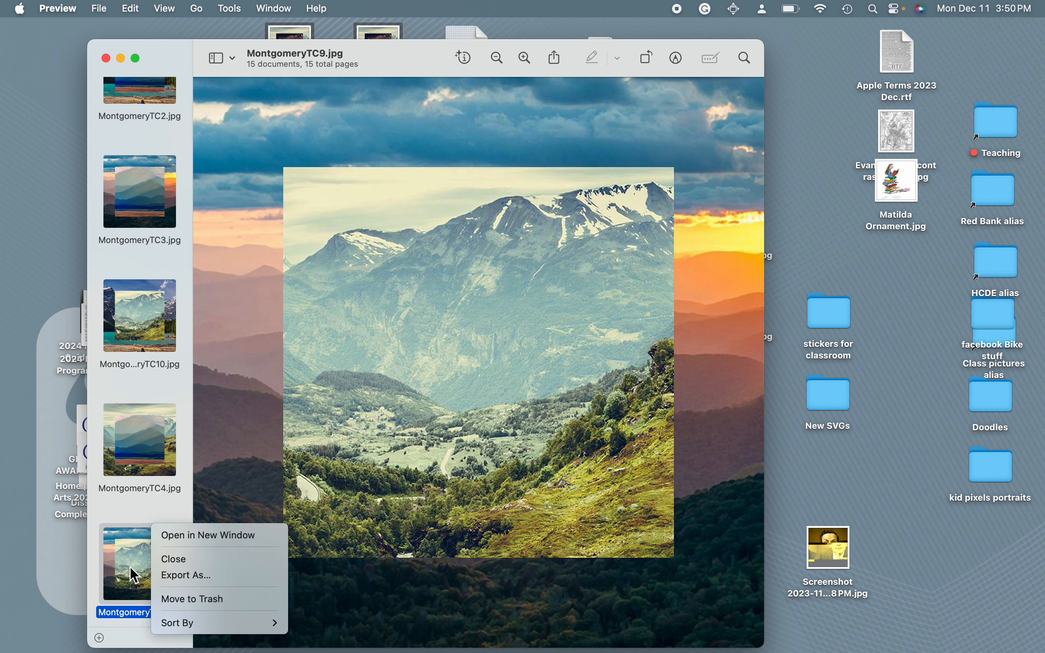
pyautogui.click(140, 587)
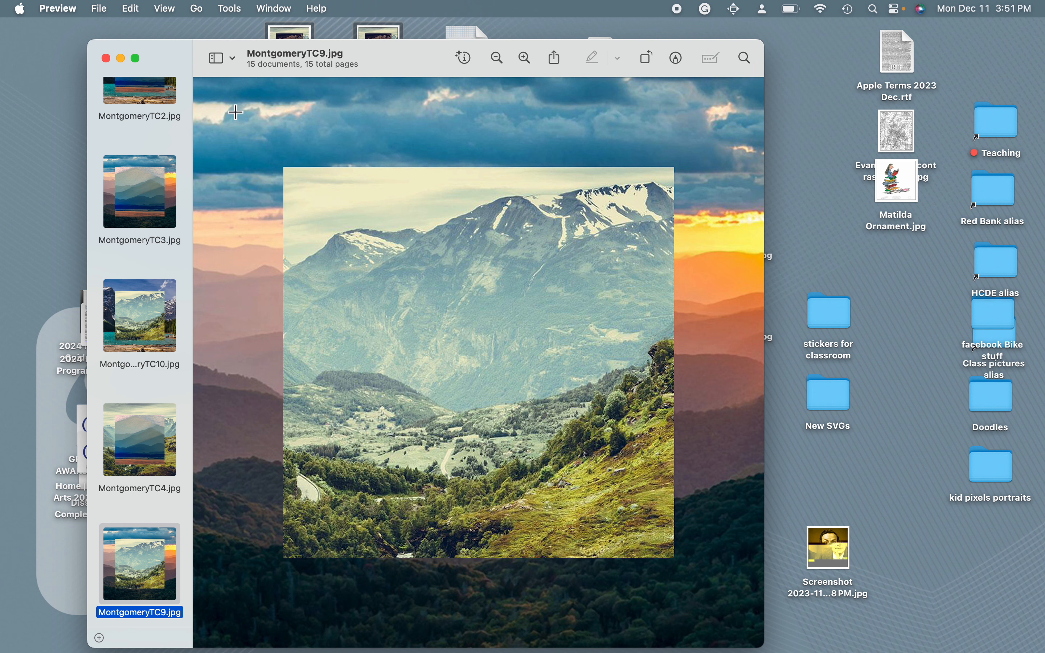
pyautogui.press('Up')
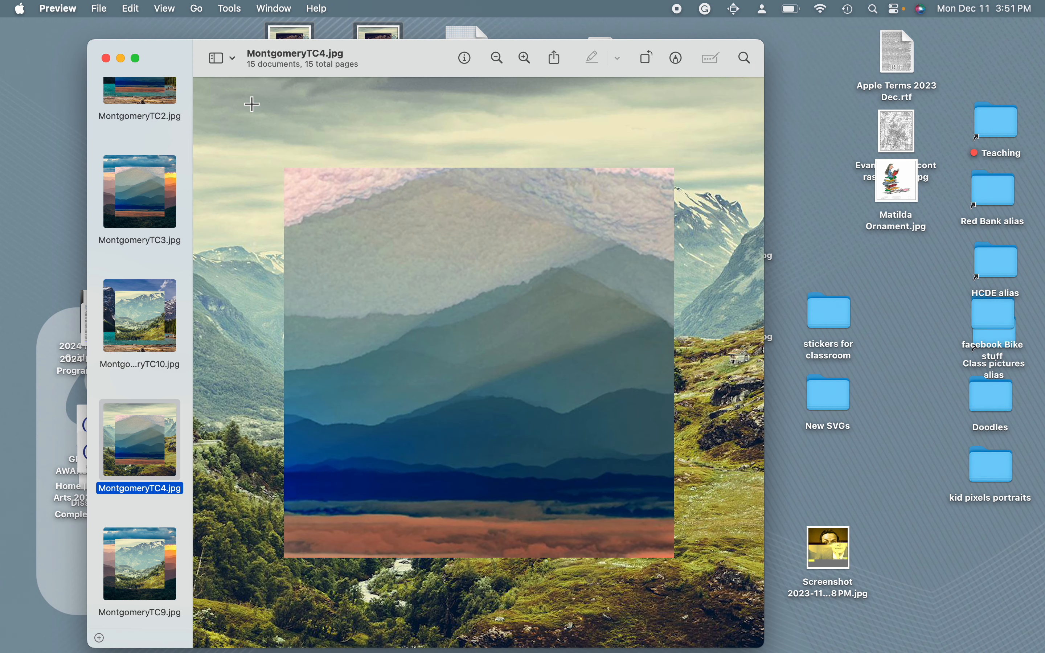
pyautogui.press('Up')
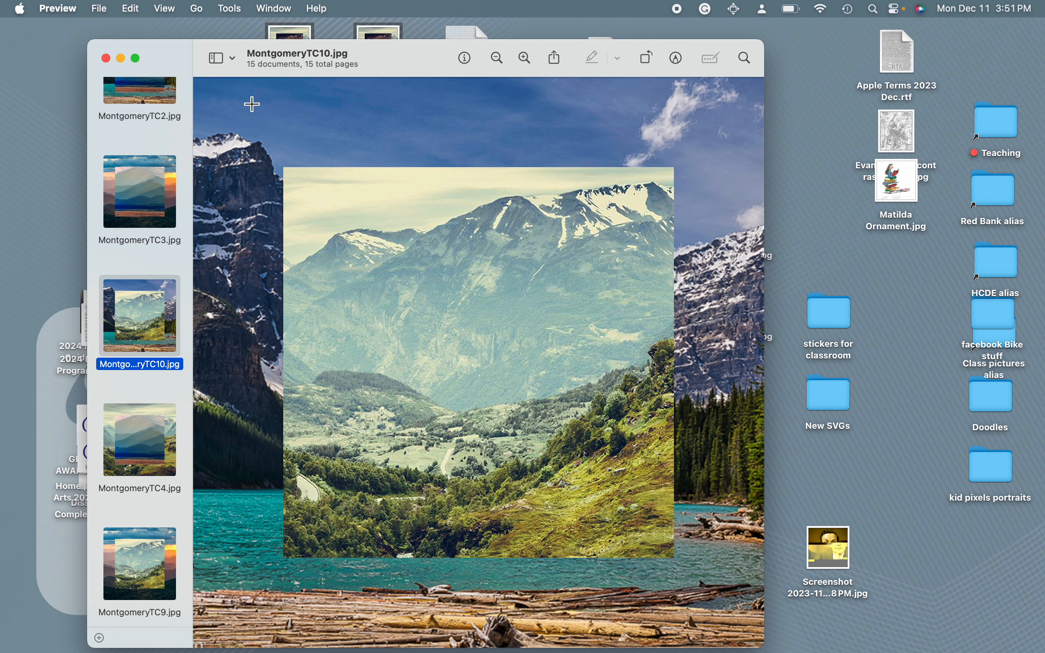
# - Page back from MontgomeryTC10 through MontgomeryTC3, MontgomeryTC2, MontgomeryTC1 and MontgomeryTC8 to MontgomeryTC5 to compare the square and background combinations
pyautogui.press('Up')
pyautogui.press('Down')
pyautogui.press('Up')
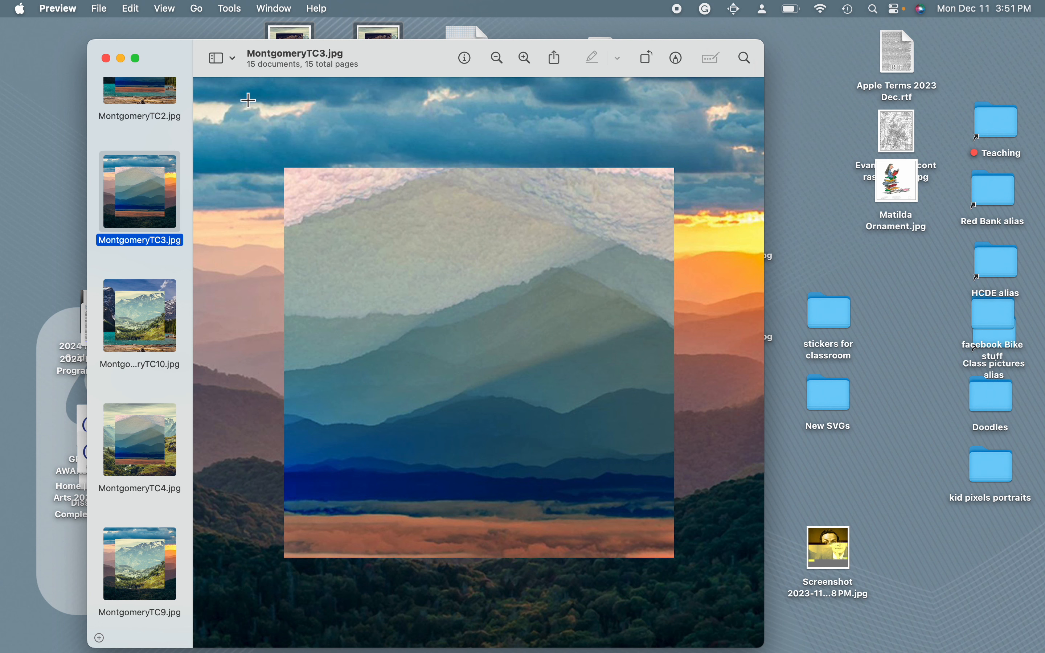
pyautogui.press('Up')
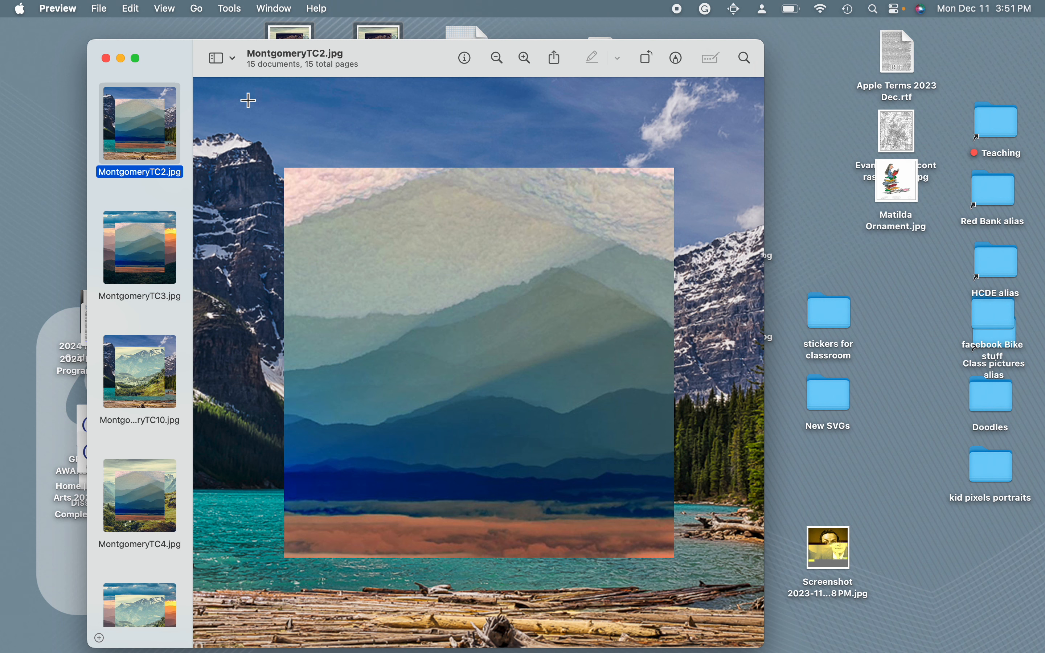
pyautogui.press('Up')
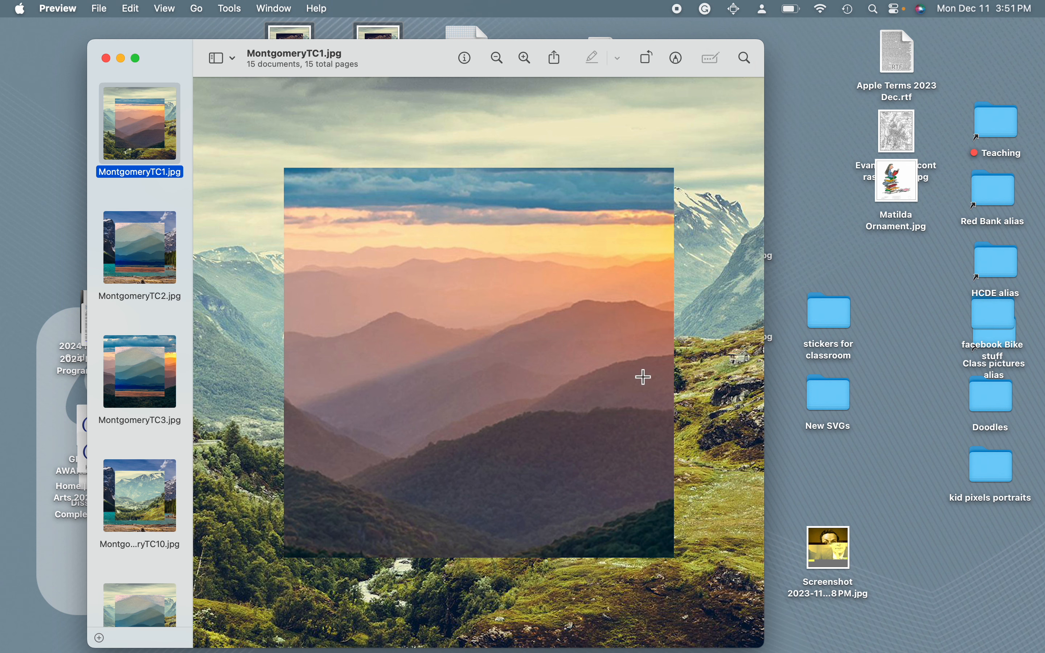
pyautogui.press('Up')
pyautogui.press('Up')
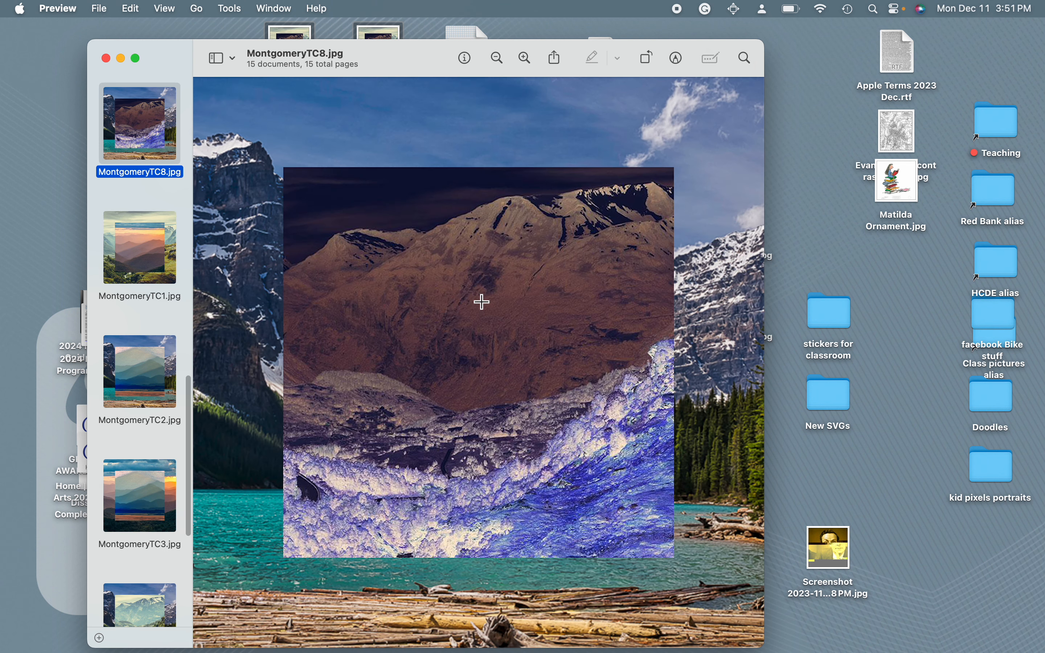
pyautogui.press('Up')
pyautogui.press('Up')
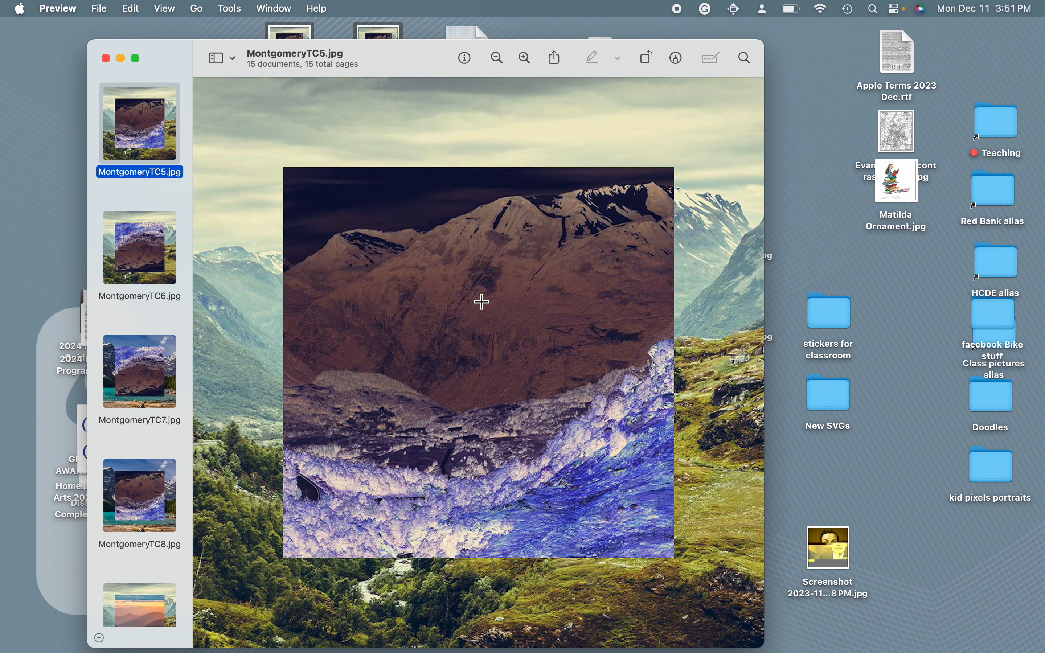
# - Compare MontgomeryTC6 with MontgomeryTC5, and continue back through MontgomeryTC14 to MontgomeryTC11 to review the inverted and rotated squares
pyautogui.press('Down')
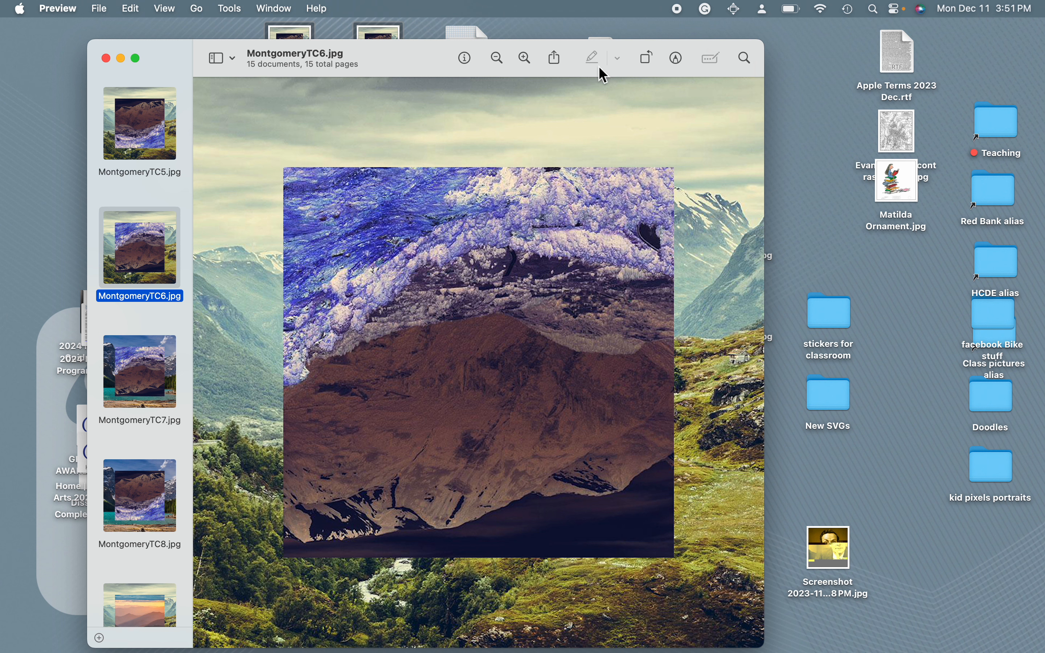
pyautogui.click(154, 145)
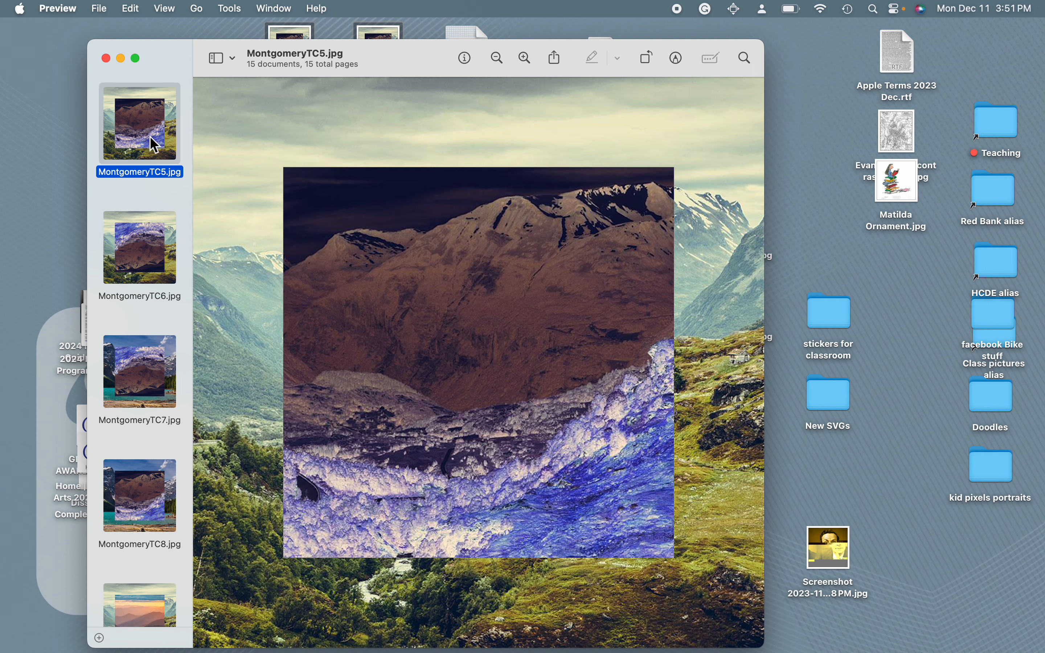
pyautogui.press('Up')
pyautogui.press('Up')
pyautogui.press('Up')
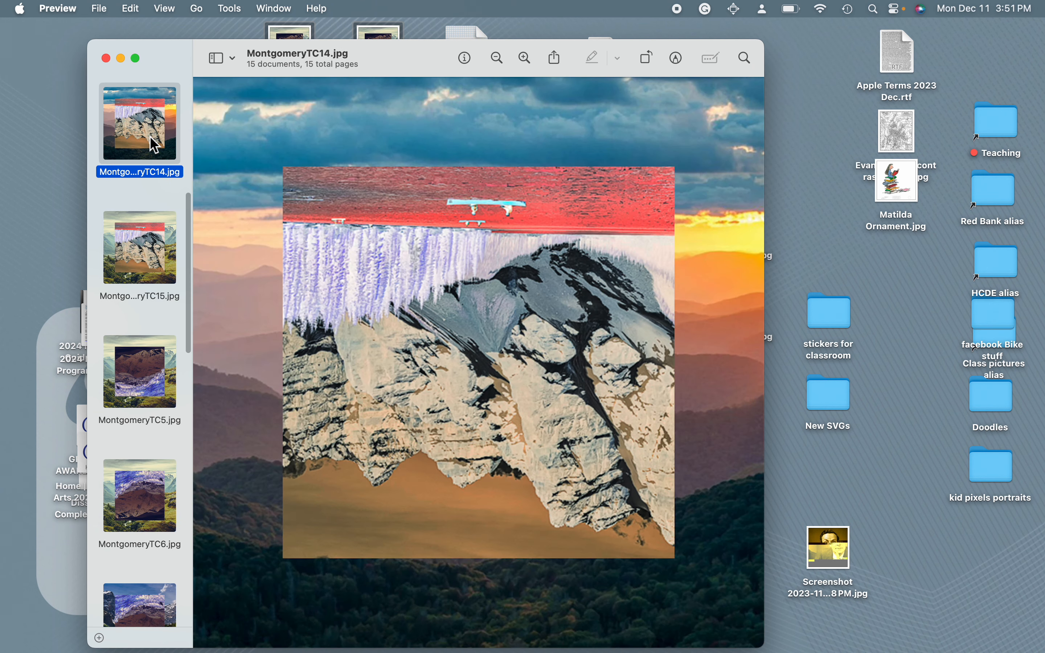
pyautogui.press('Up')
pyautogui.press('Up')
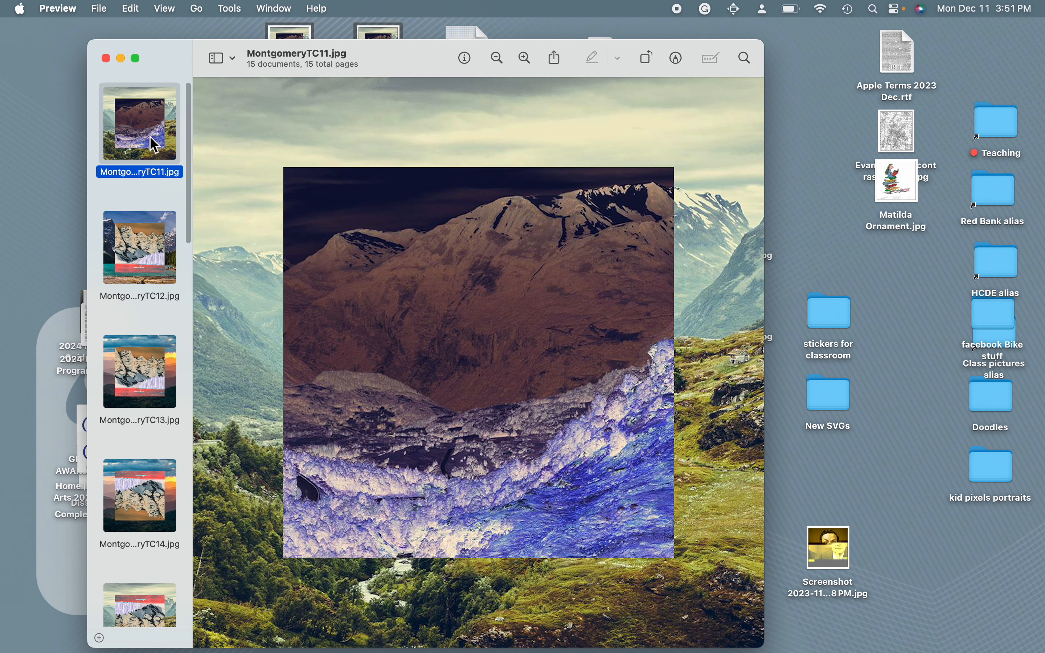